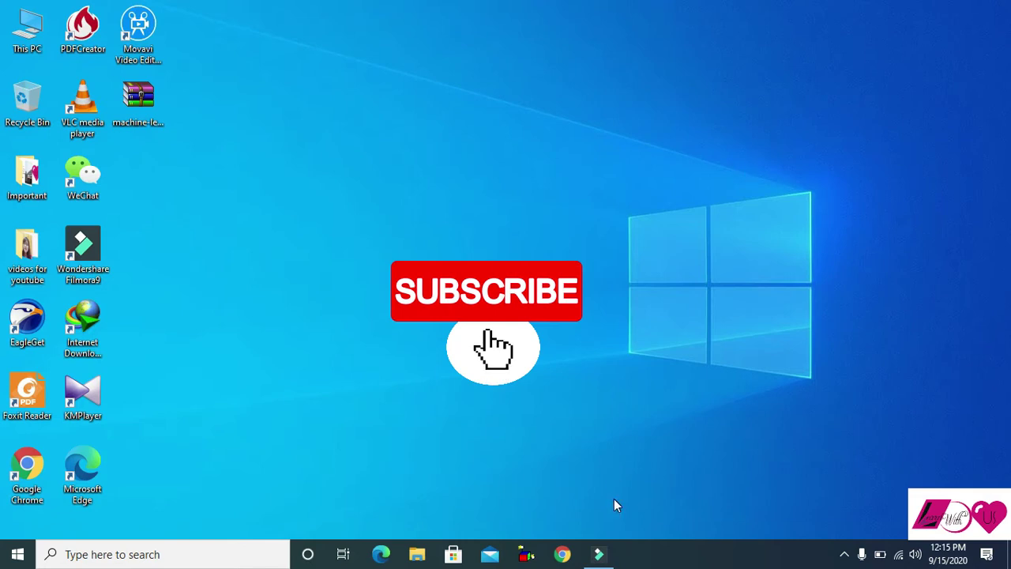
Open the Windows Start menu showing the most-used apps.
key(super)
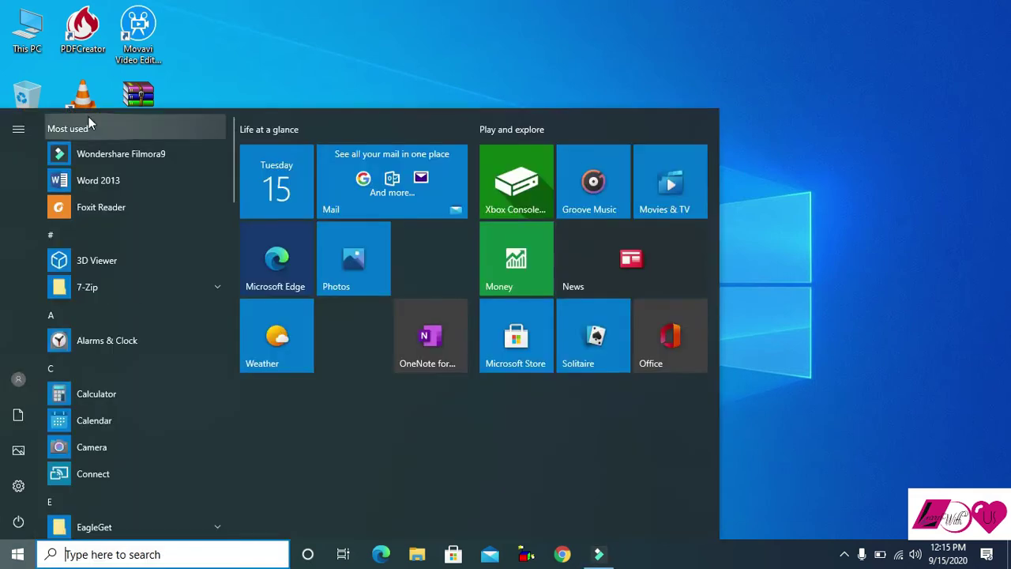
Launch Word 2013, close the Activation Wizard and create a blank document.
click(118, 183)
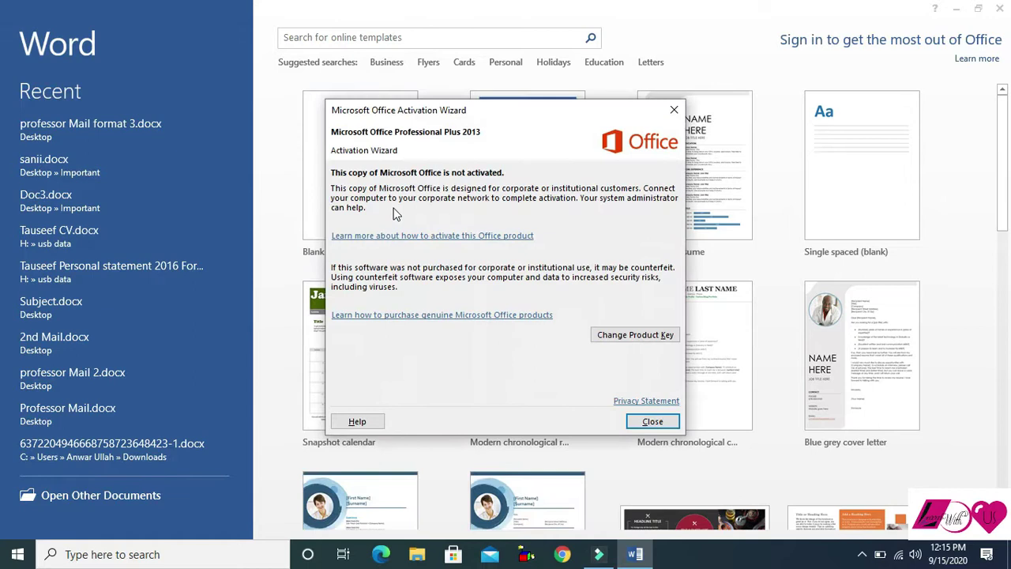
click(652, 421)
click(373, 251)
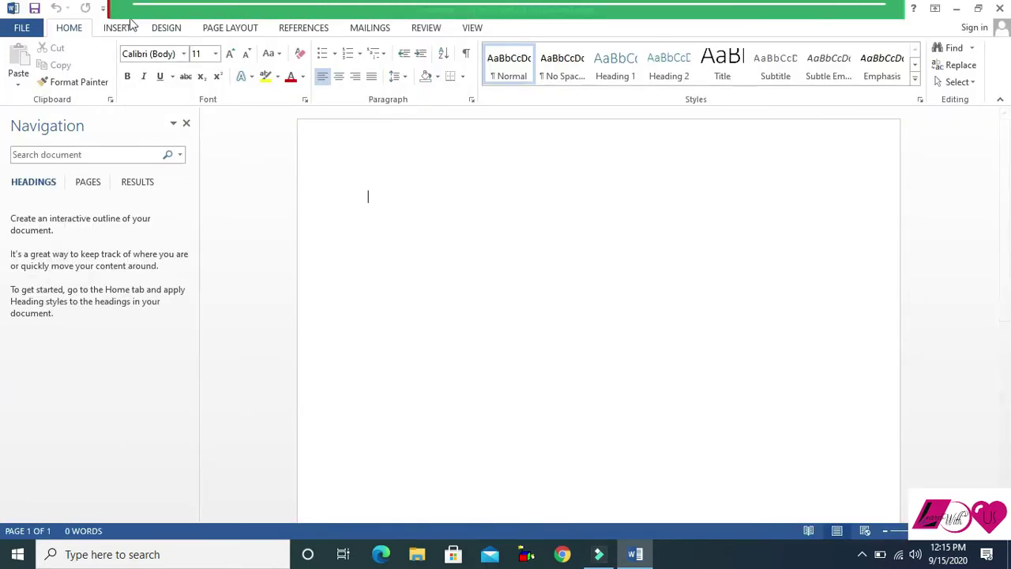
Add the Austin design from the Insert tab's Cover Page gallery.
click(117, 28)
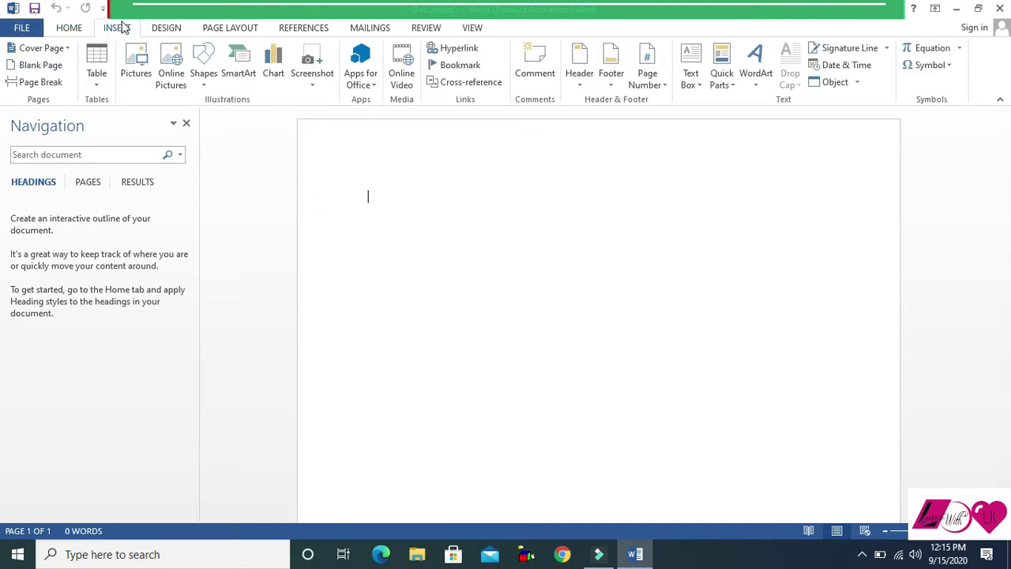
click(69, 49)
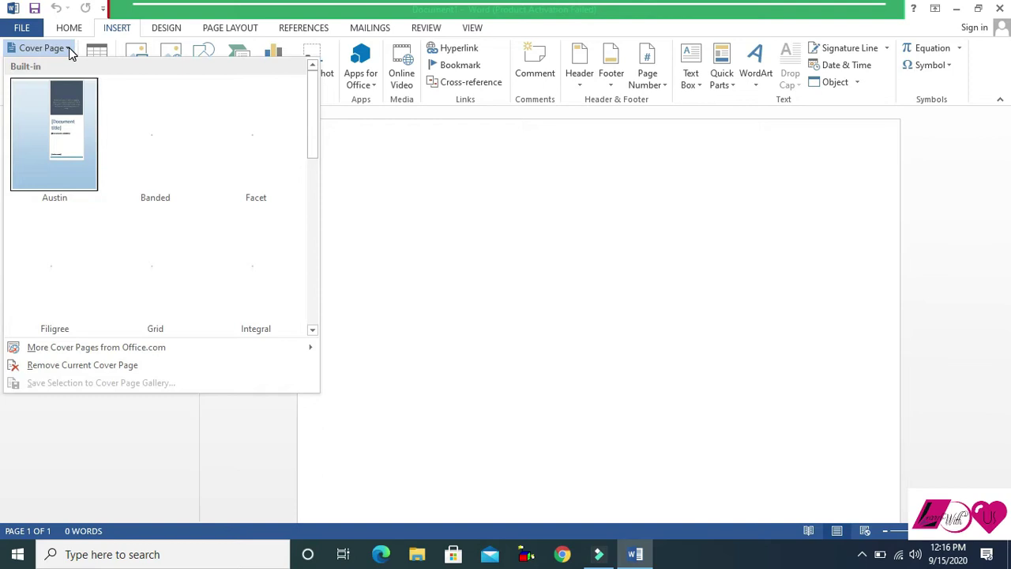
click(64, 133)
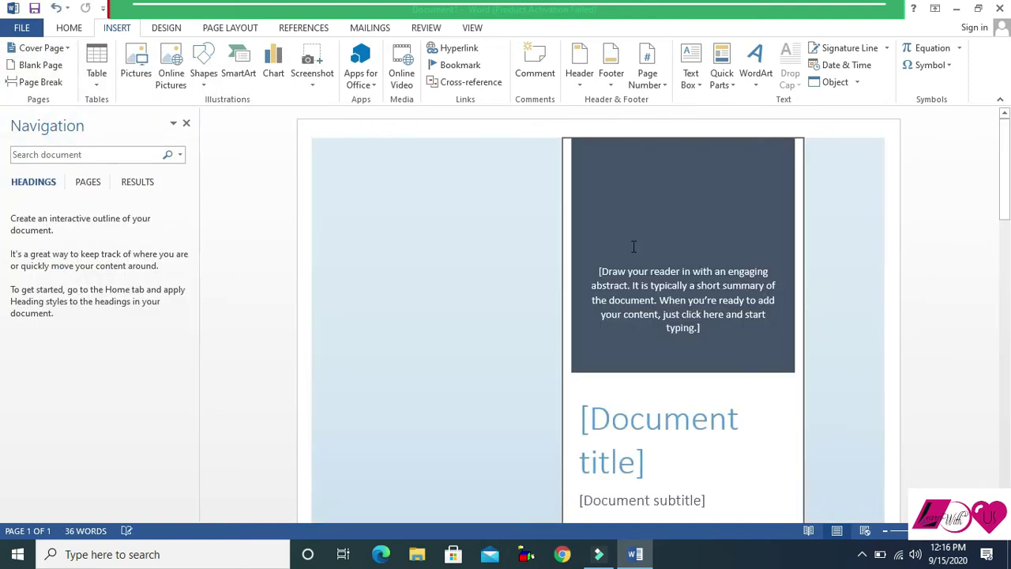
Fill the cover page's background shape with light green.
click(602, 272)
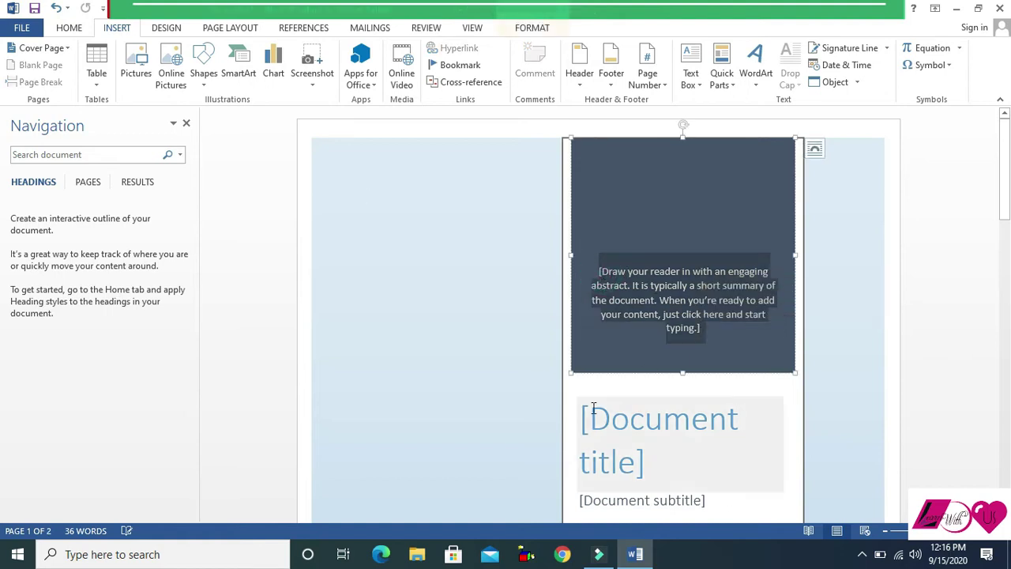
scroll(680, 276, down, 5)
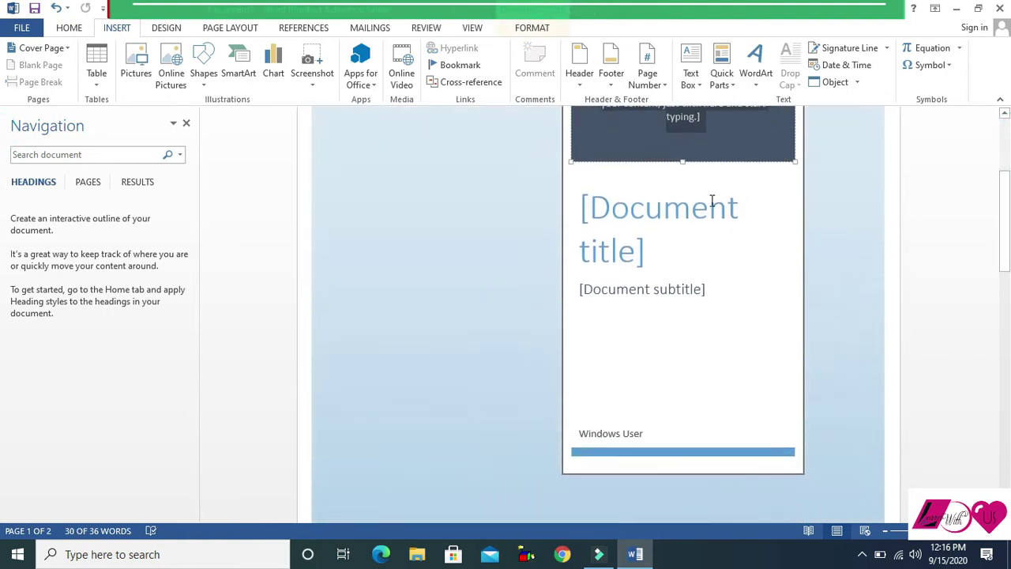
click(661, 290)
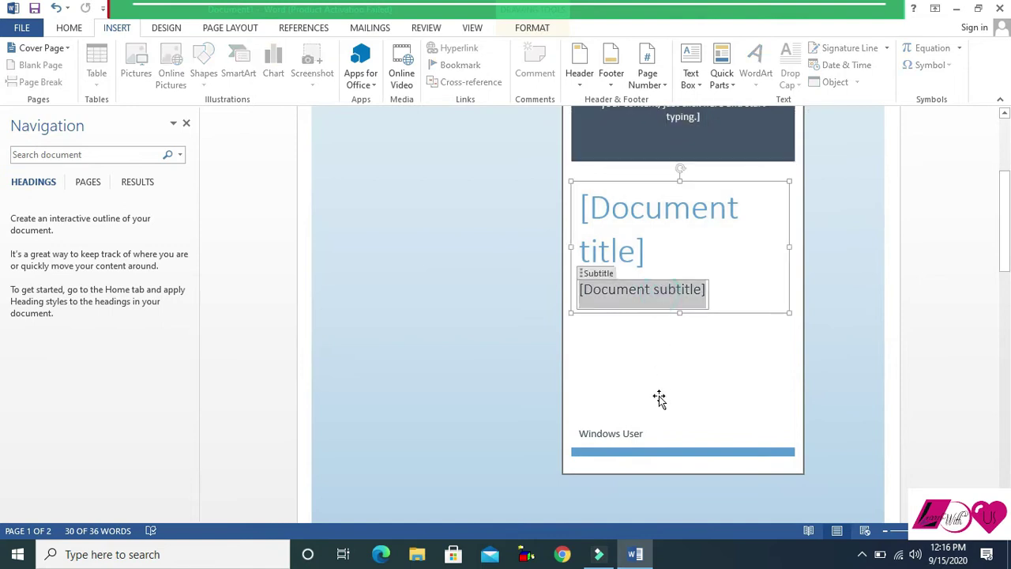
click(648, 434)
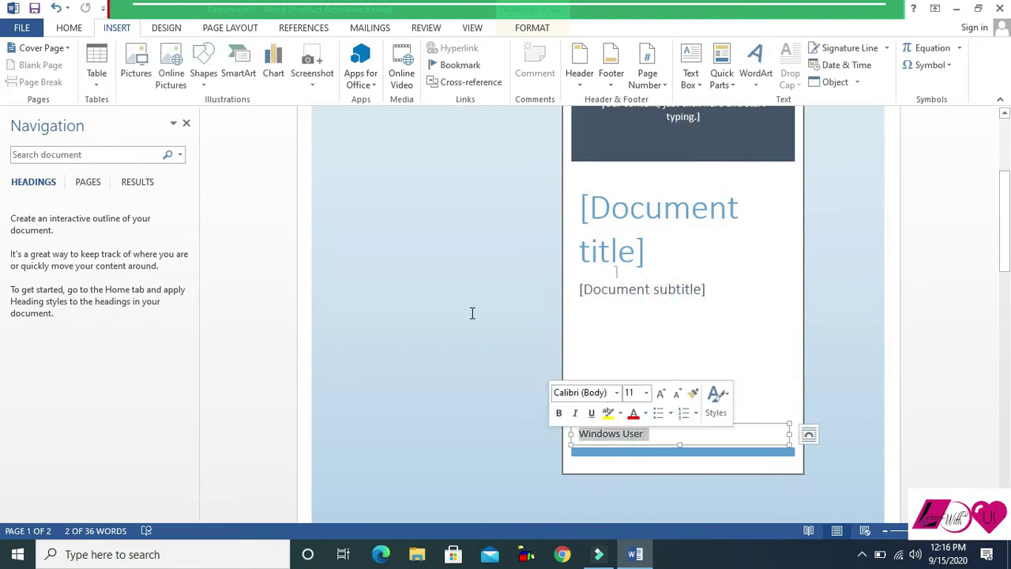
click(448, 277)
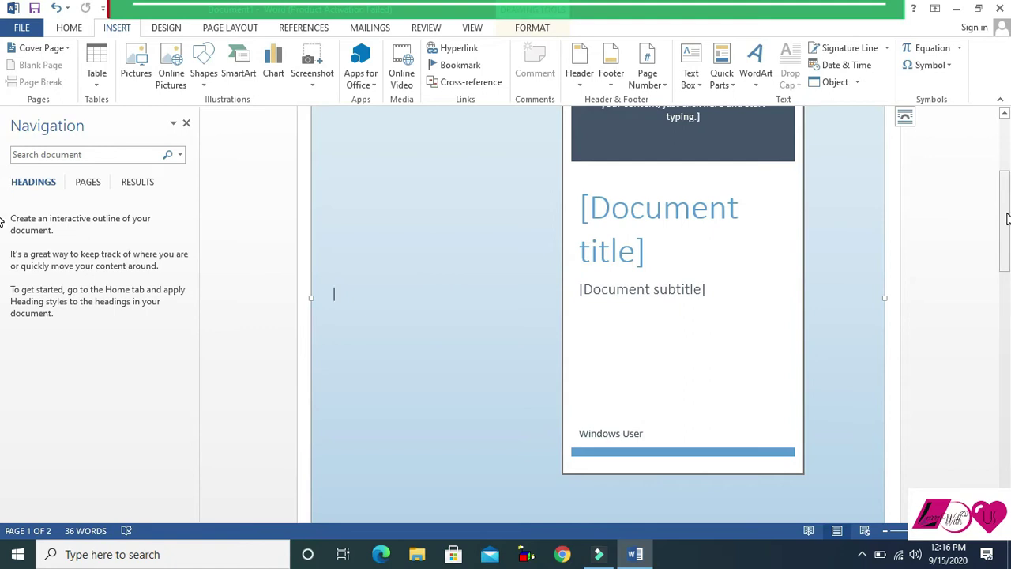
drag(1007, 218, 1003, 170)
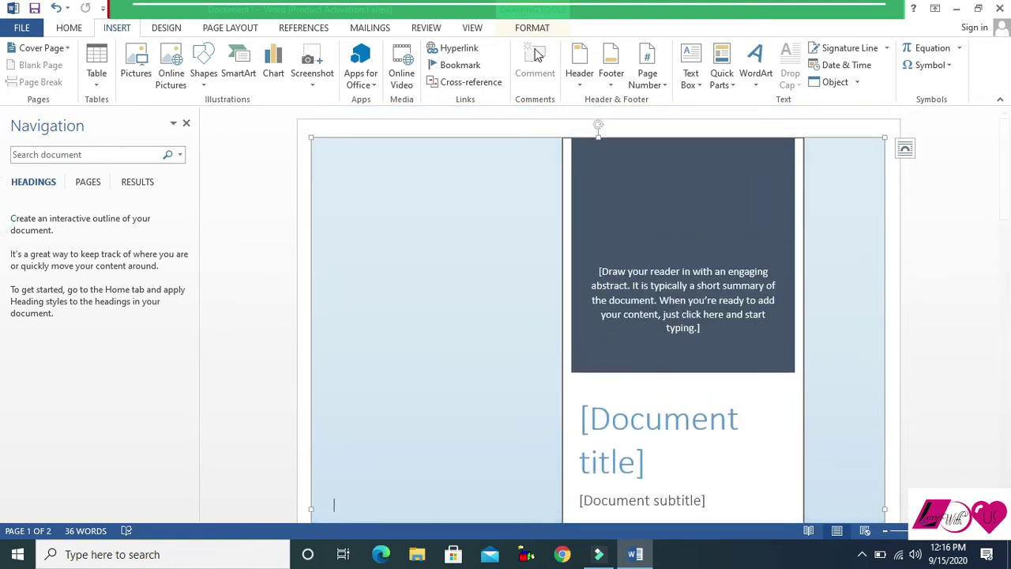
click(532, 29)
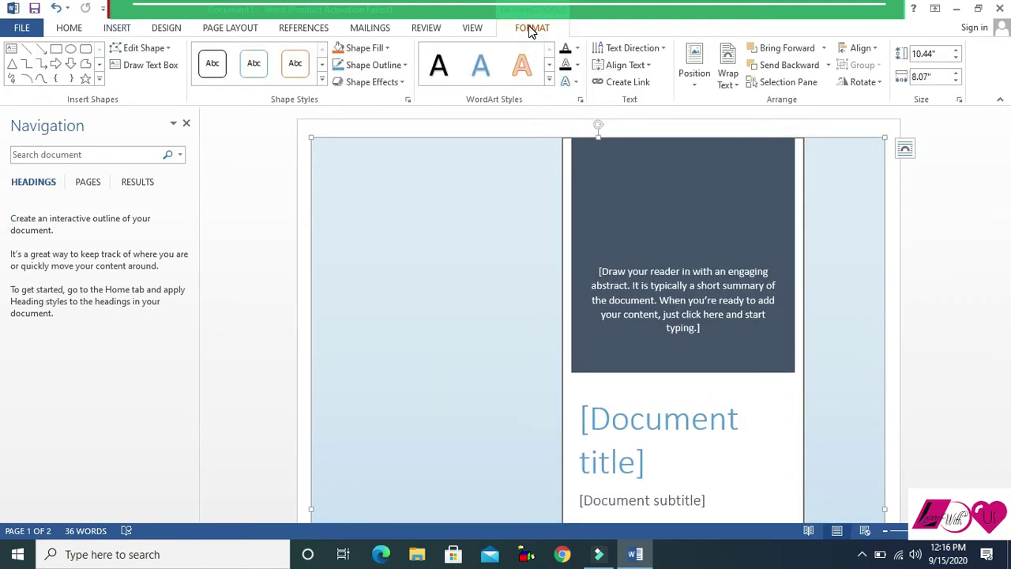
click(387, 48)
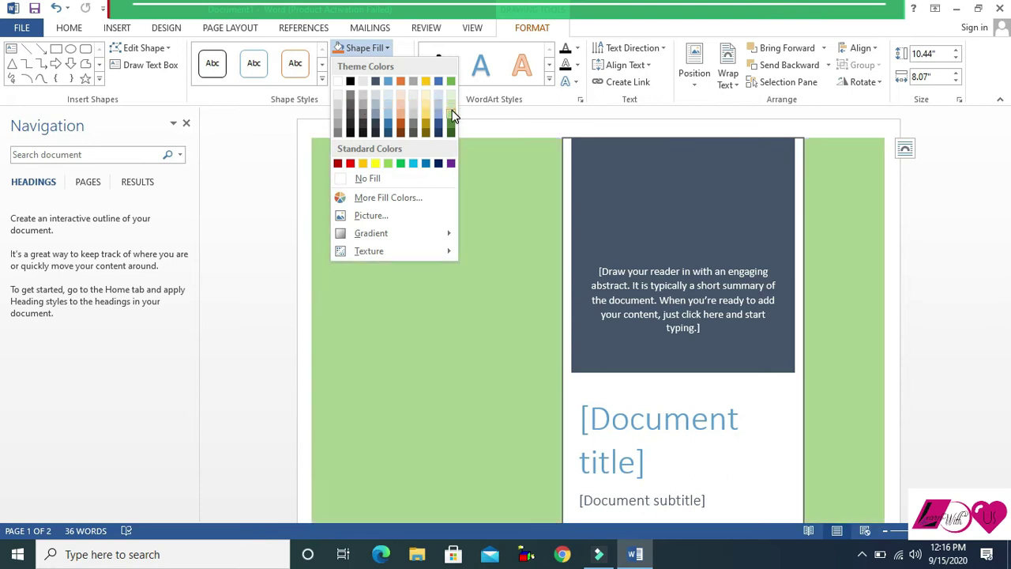
click(452, 110)
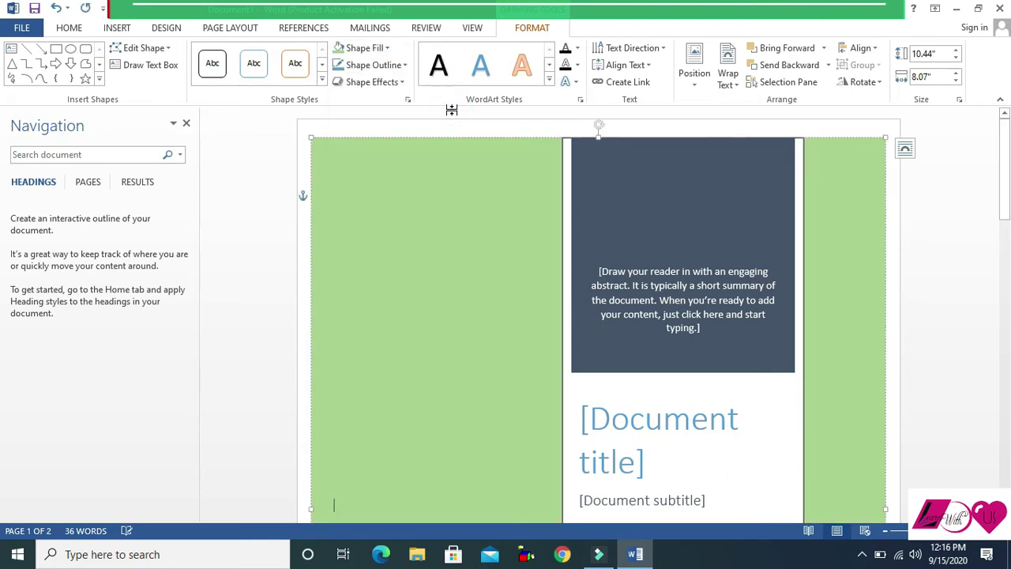
Fill the cover's abstract panel with dark blue.
click(705, 184)
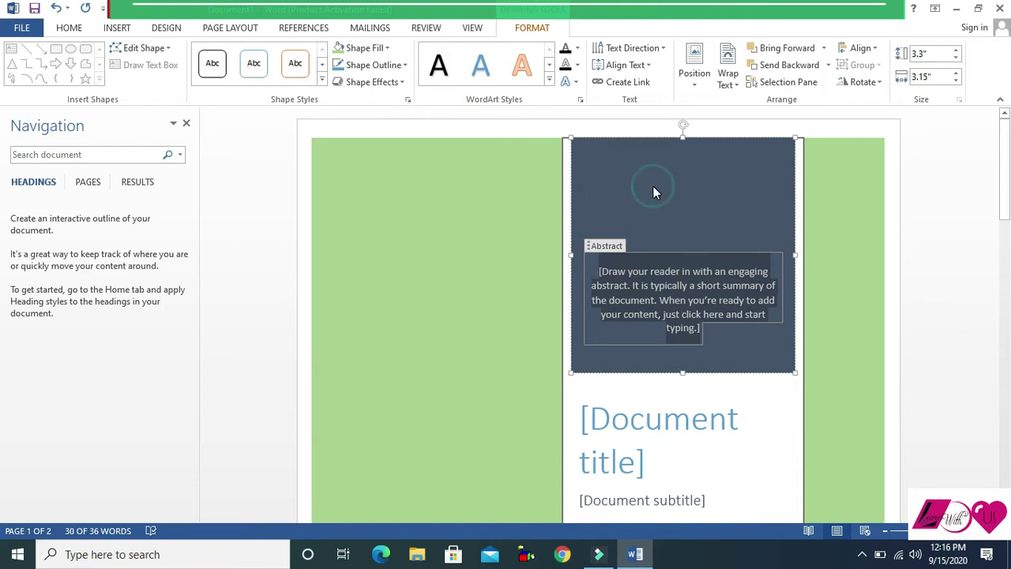
click(387, 46)
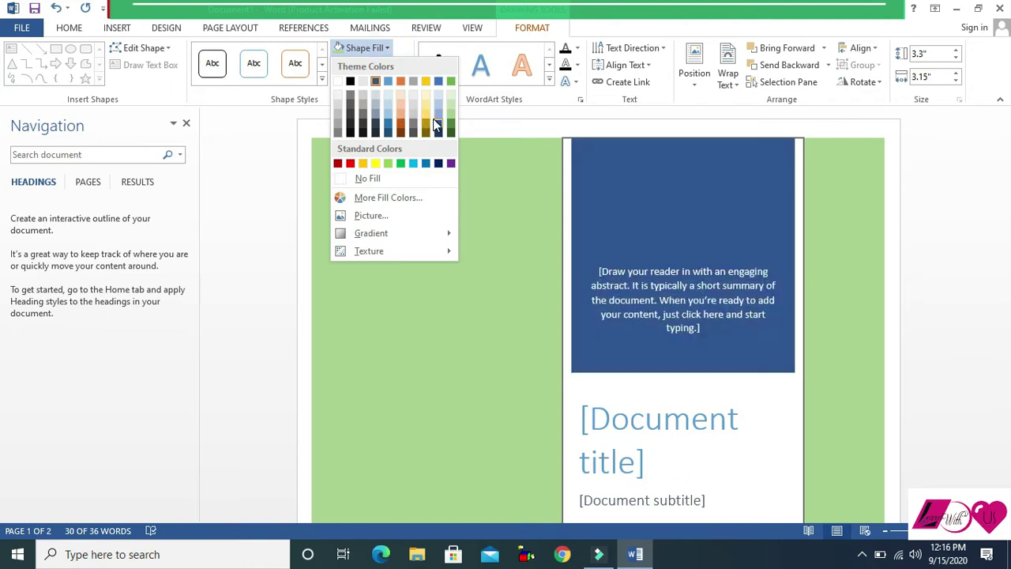
click(432, 118)
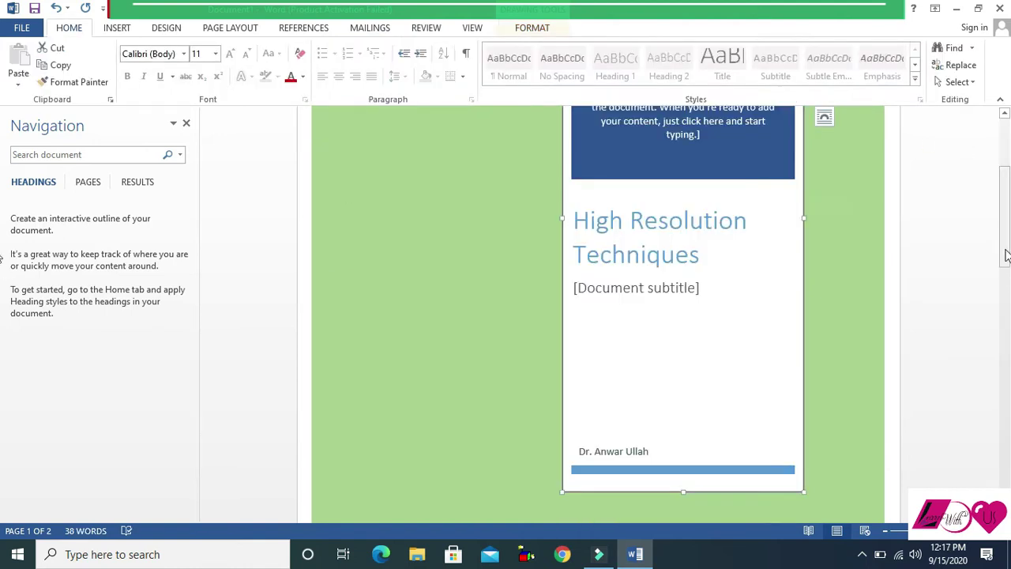
Remove the customised Austin cover page.
drag(1005, 244, 3, 142)
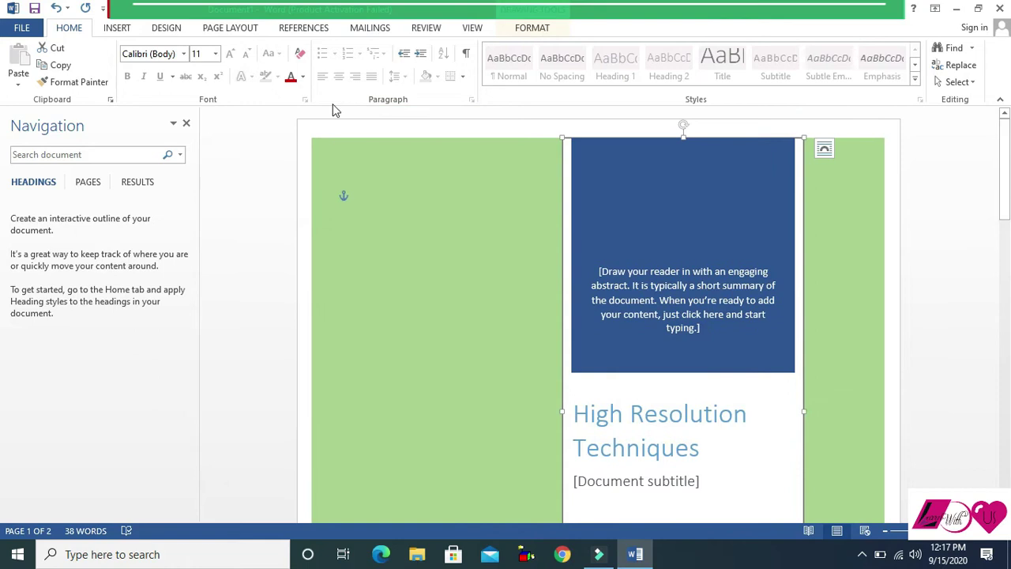
click(117, 27)
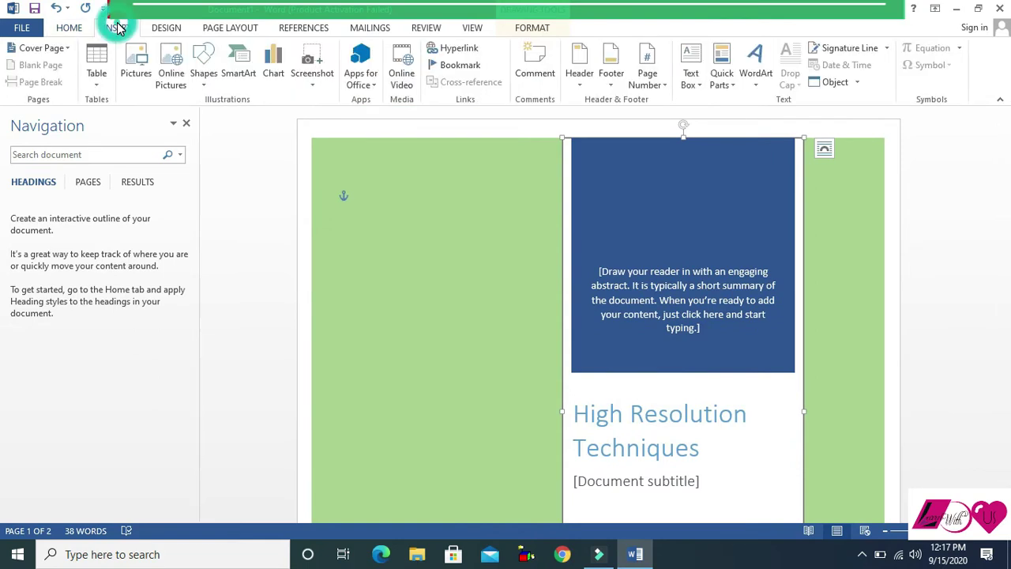
click(68, 49)
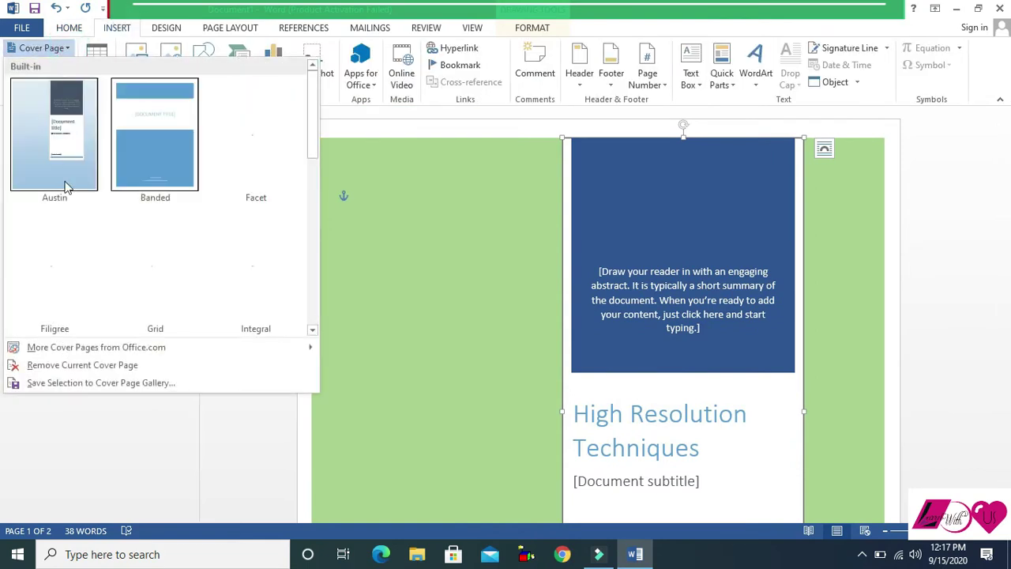
click(79, 366)
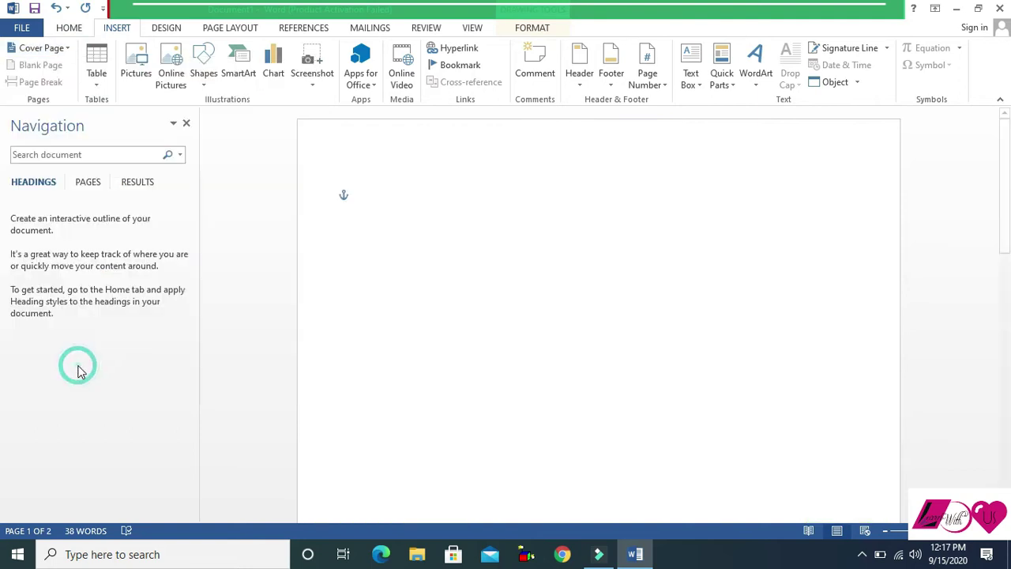
Insert the Slice (Light) cover page and scroll through it.
click(70, 47)
scroll(153, 244, down, 3)
click(142, 241)
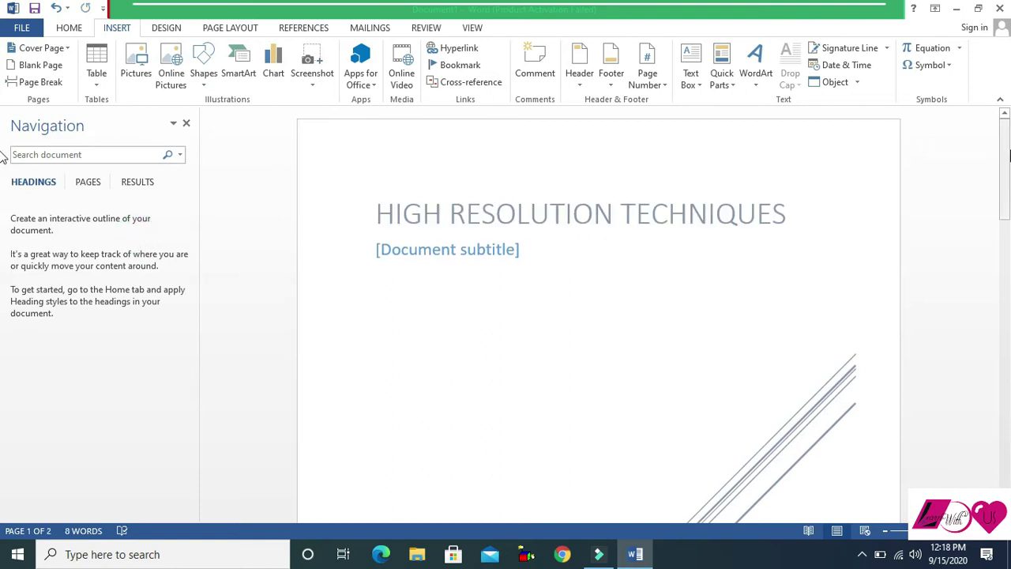
drag(1005, 134, 1010, 253)
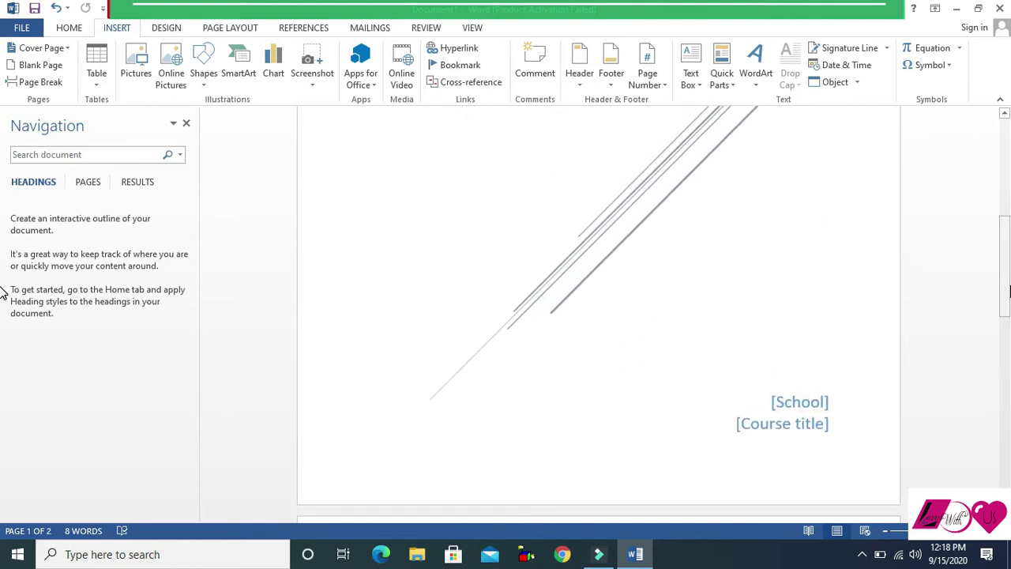
drag(1010, 290, 1010, 167)
drag(2, 168, 2, 158)
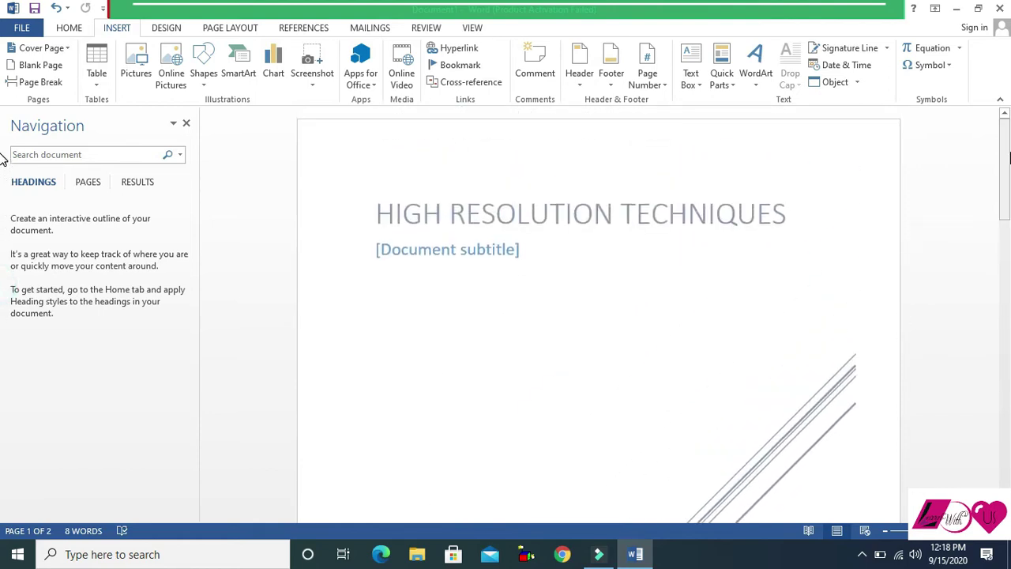
Remove the Slice (Light) cover page, leaving a blank document.
click(74, 50)
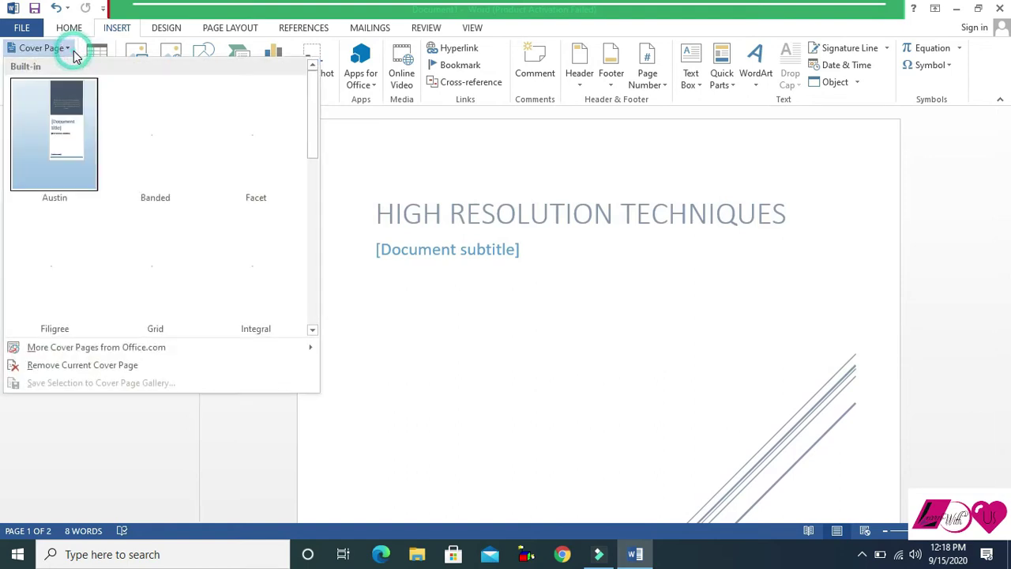
click(84, 364)
mouse_move(306, 353)
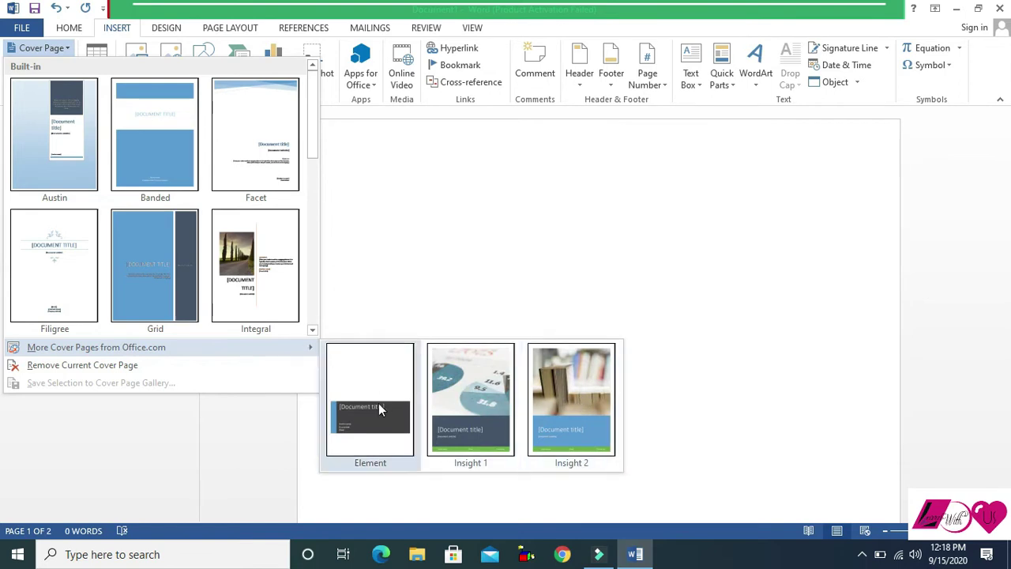
Generate lorem ipsum paragraphs with =lorem(50), filling three pages (935 words).
click(119, 30)
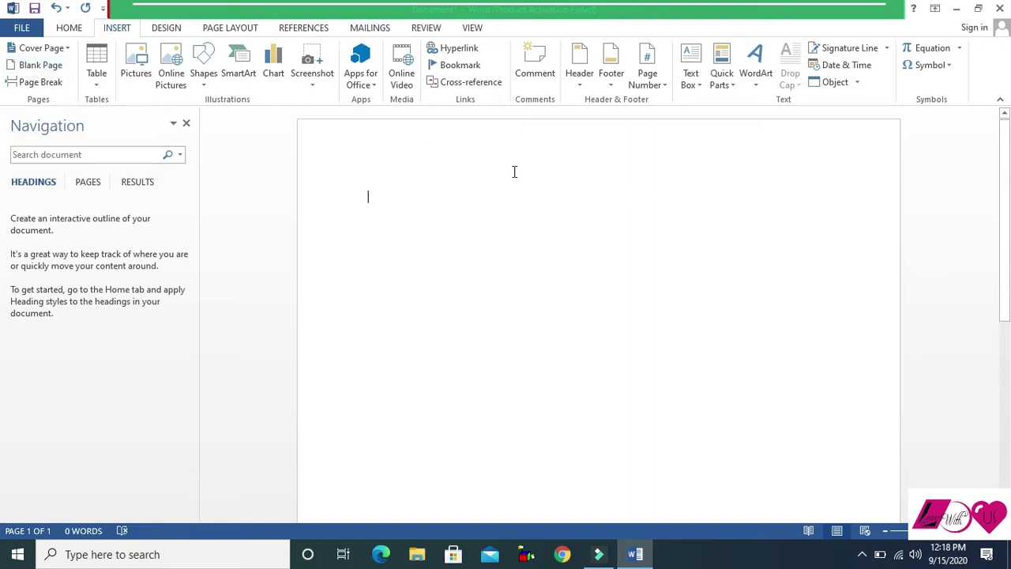
text(=lorem(50)
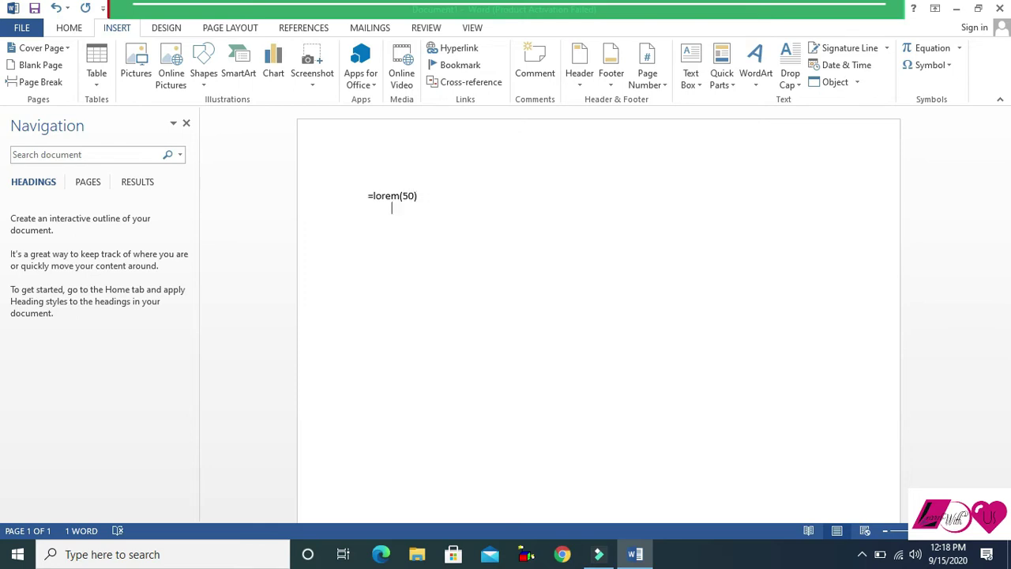
key(Return)
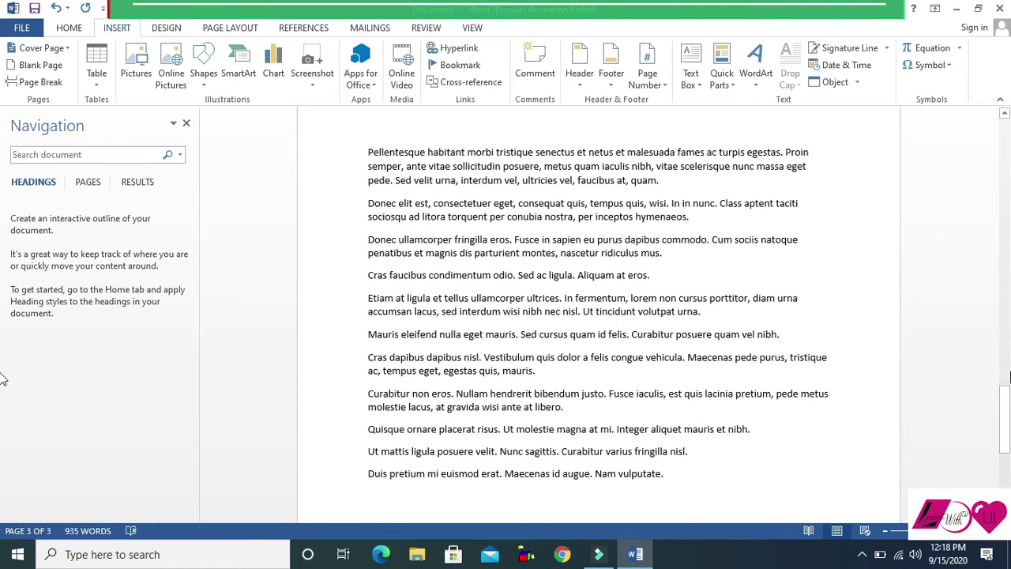
drag(1007, 410, 1007, 240)
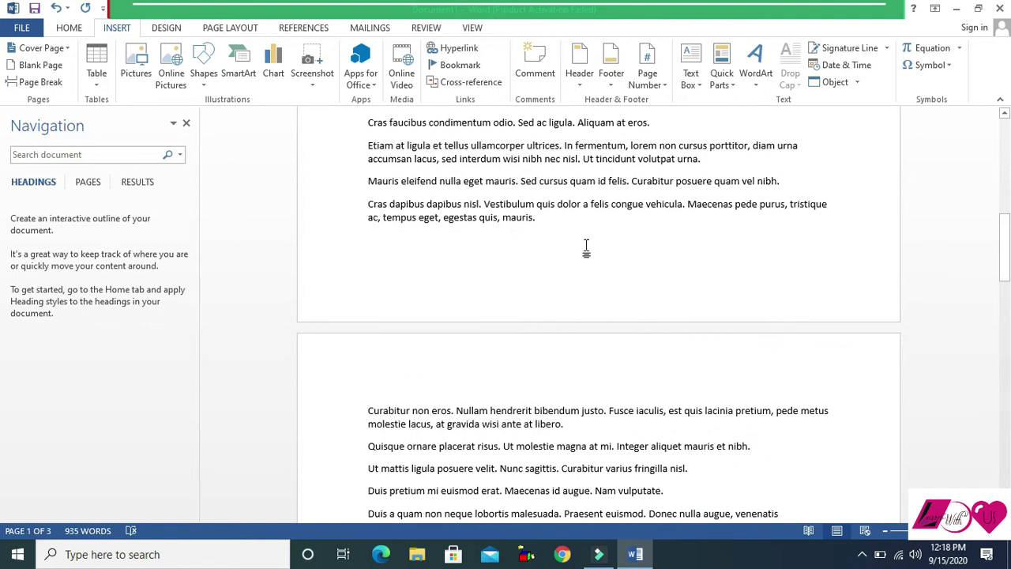
click(562, 220)
click(38, 68)
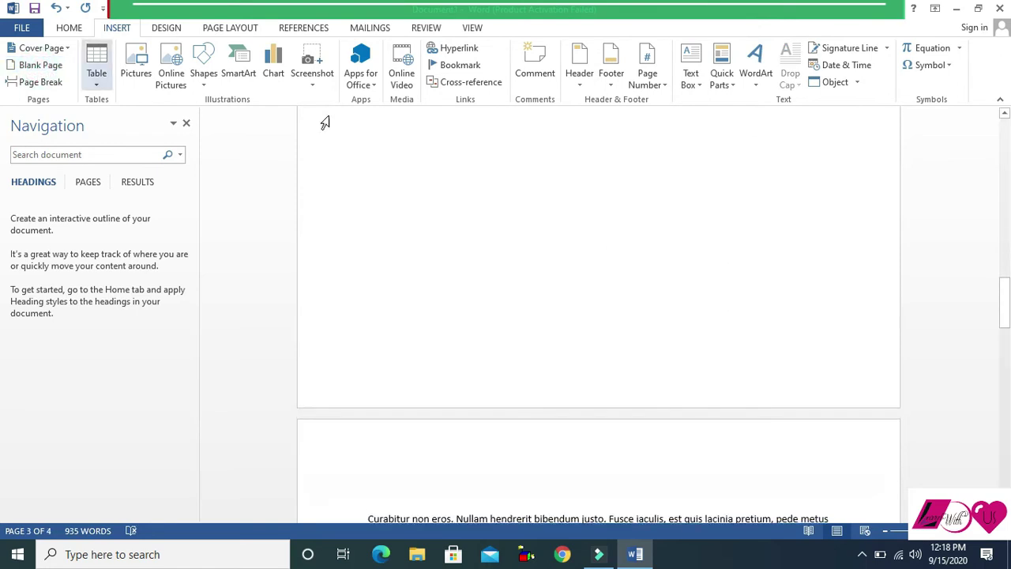
drag(1007, 312, 1006, 241)
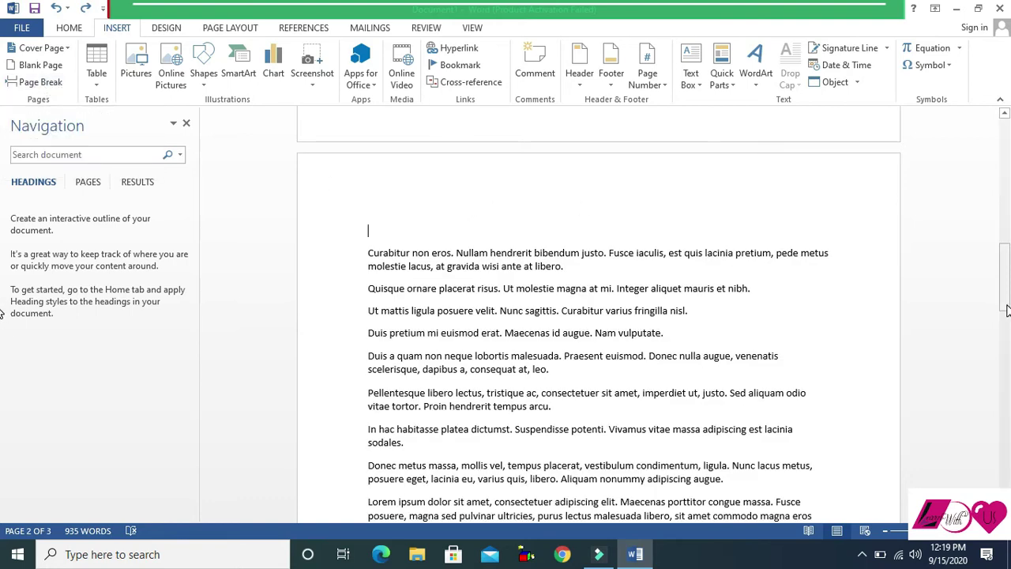
Insert a page break after the 'quam.' paragraph, then remove it.
drag(1006, 300, 1007, 260)
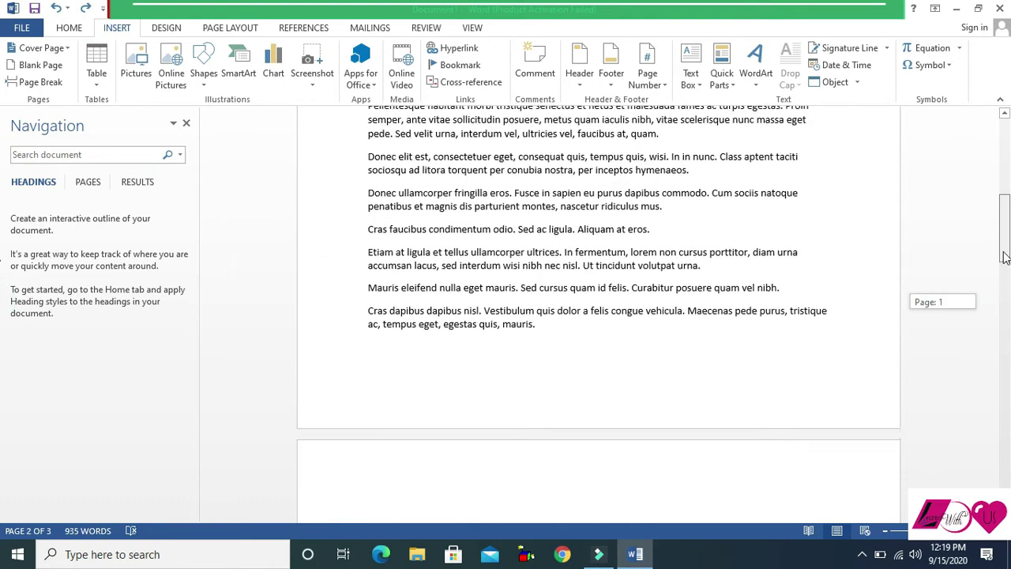
drag(541, 359, 585, 377)
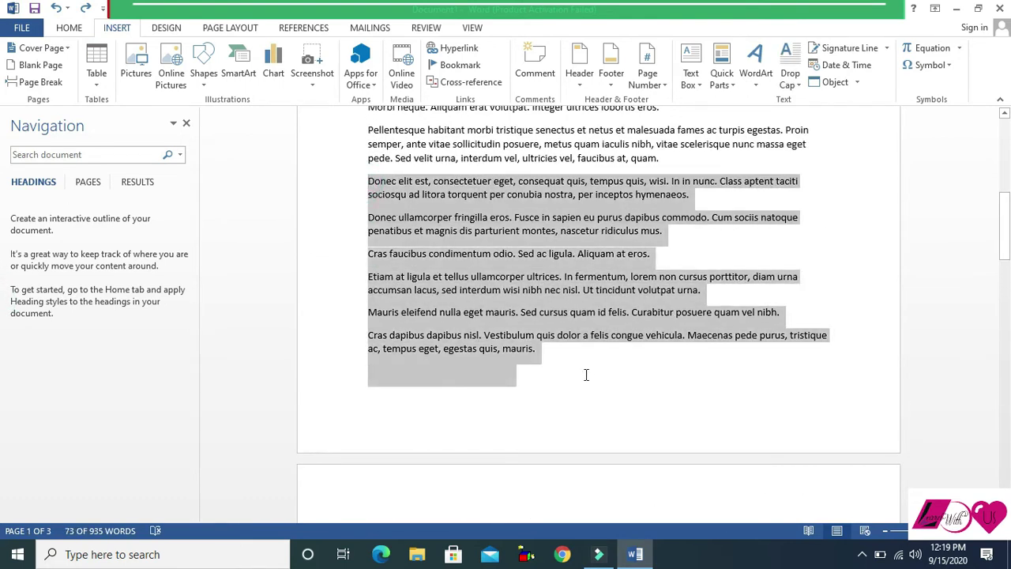
click(680, 161)
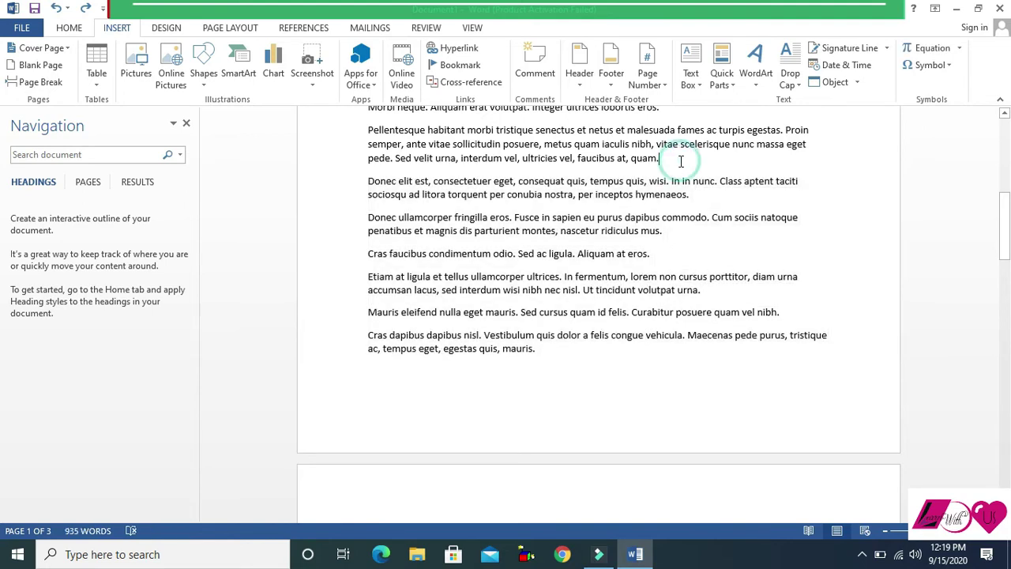
click(45, 82)
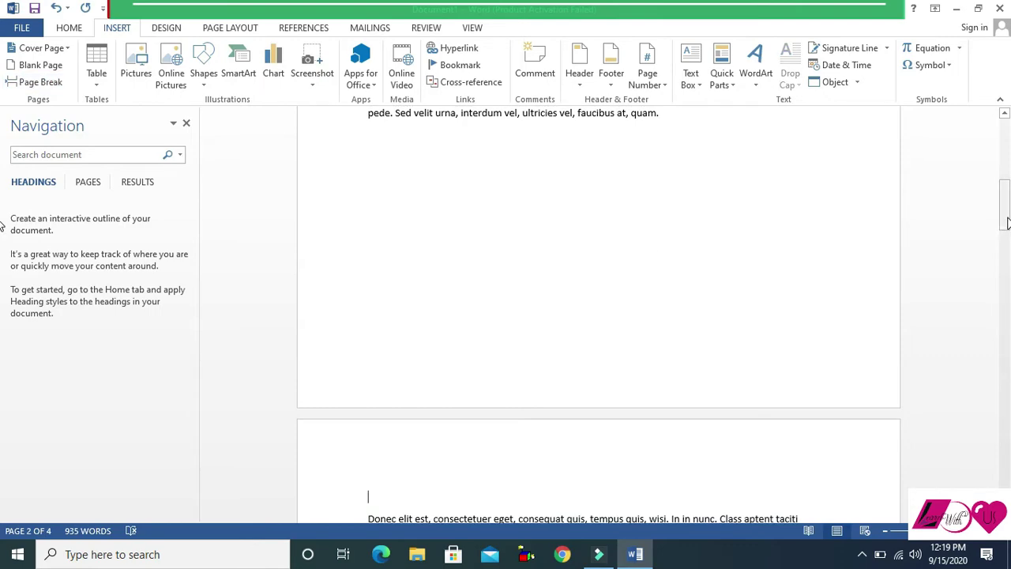
mouse_move(1007, 223)
mouse_down()
mouse_move(1007, 155)
mouse_move(1007, 259)
mouse_move(1007, 241)
mouse_up()
key(BackSpace)
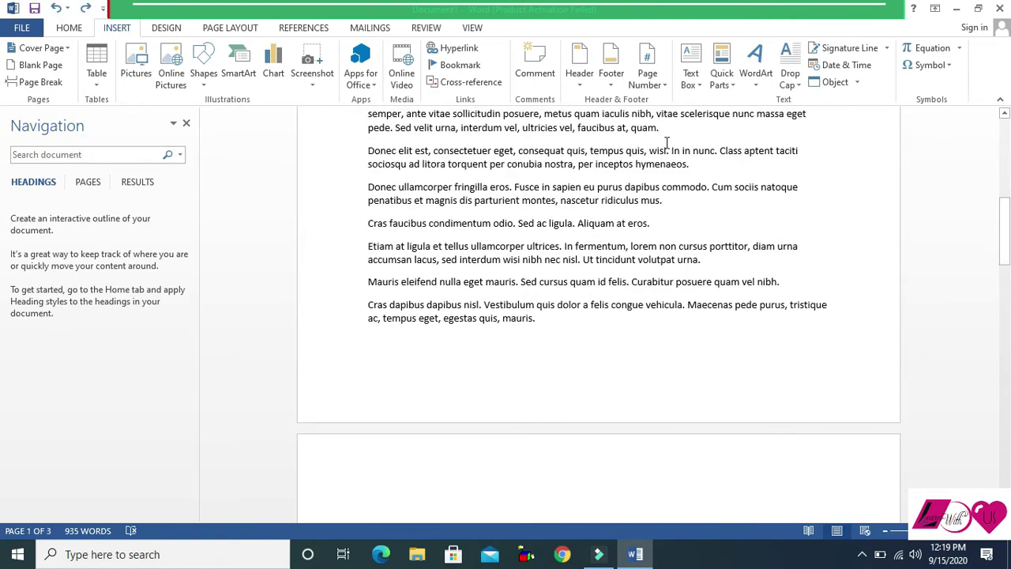
Add blank lines and a page break after 'quam.', then undo everything back to an empty page.
key(Return)
key(Return)
key(Return)
key(Return)
key(Return)
key(Return)
key(Return)
key(Return)
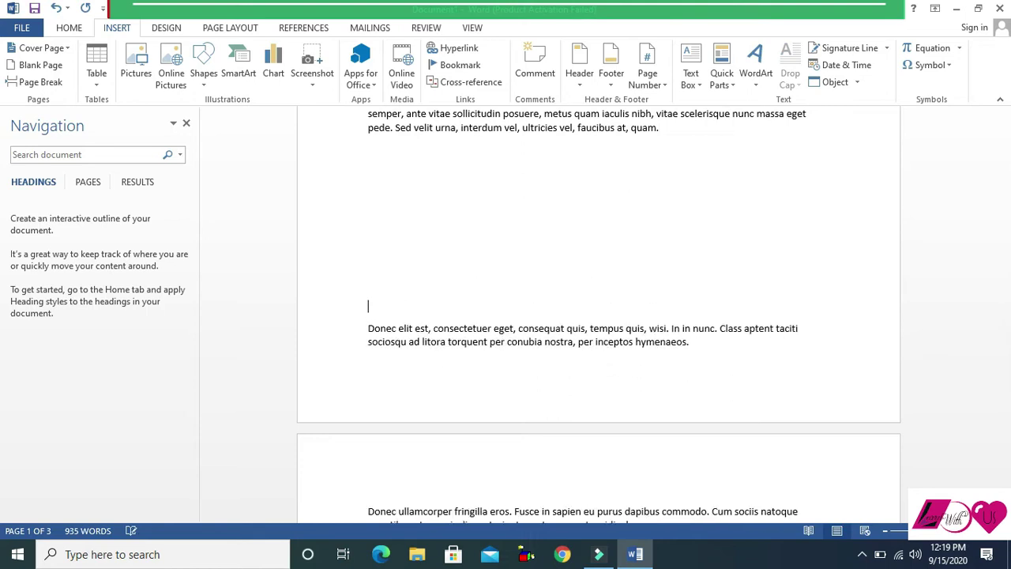
key(Return)
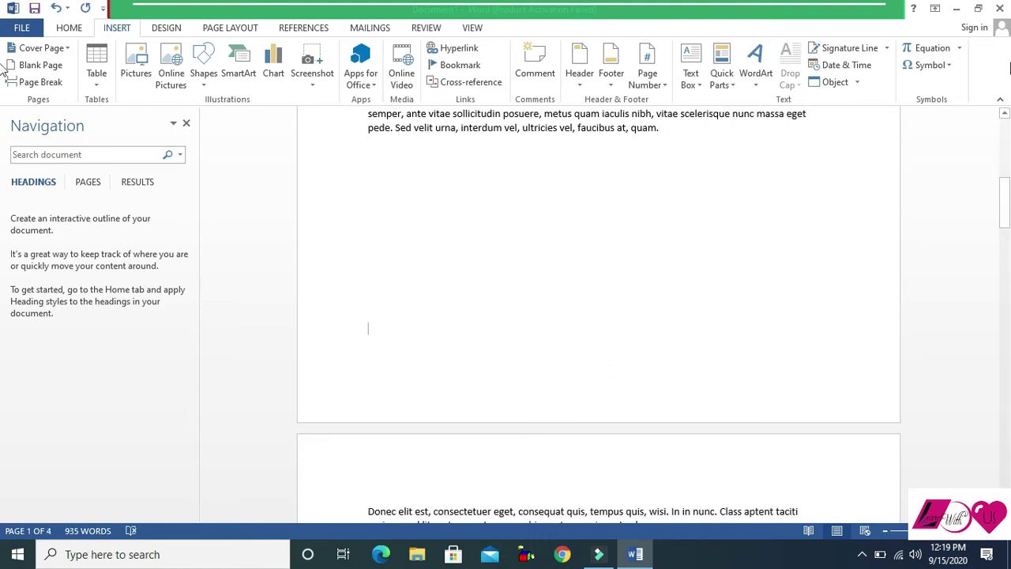
mouse_move(1005, 196)
mouse_down()
mouse_move(1006, 222)
mouse_move(1007, 196)
mouse_up()
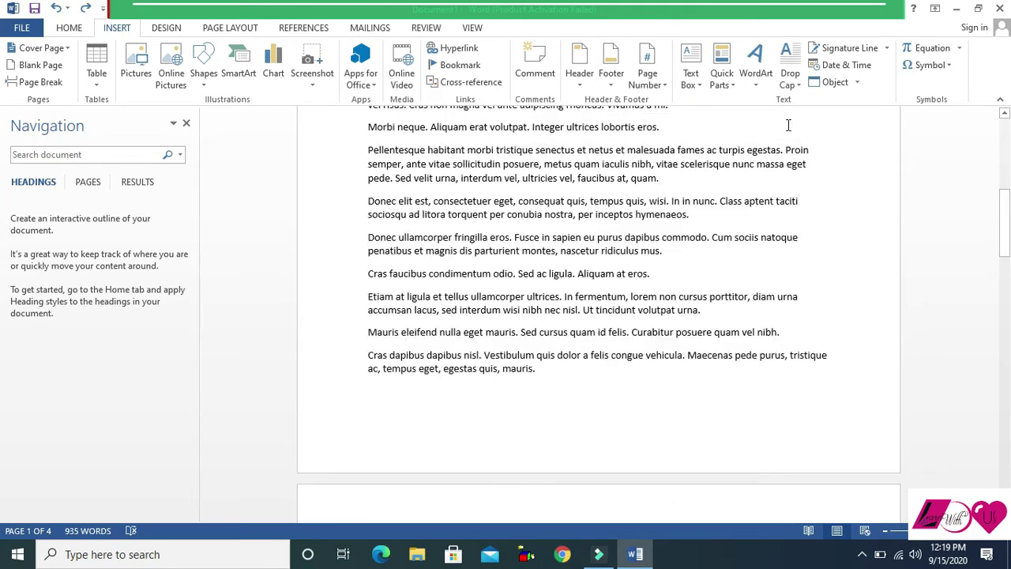
click(38, 82)
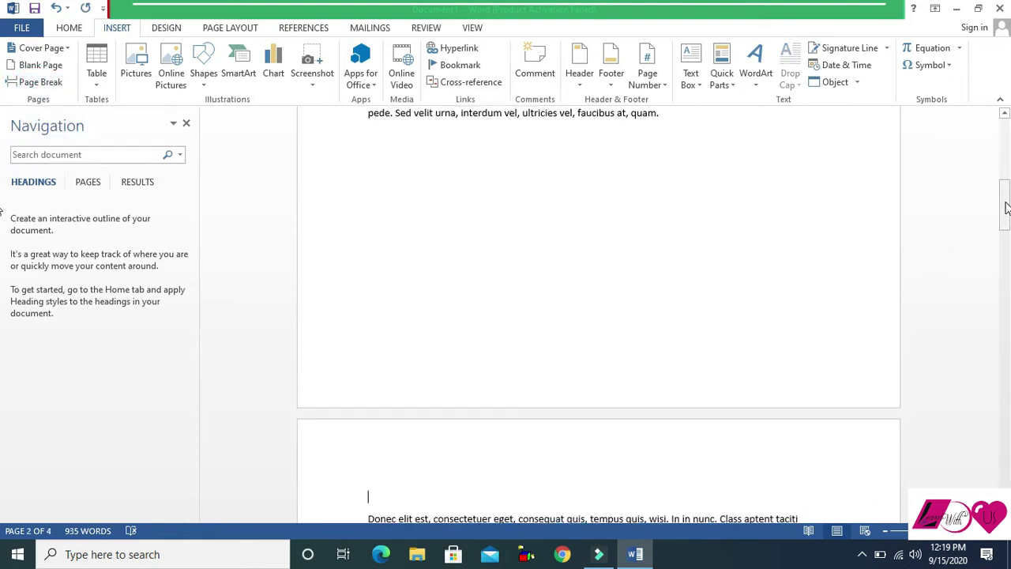
drag(1004, 203, 1007, 139)
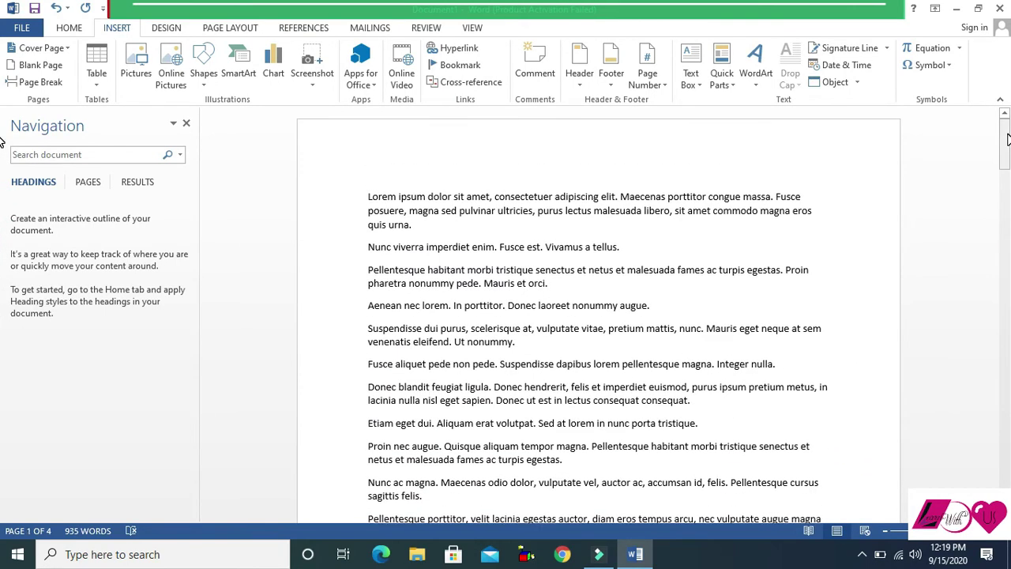
scroll(1006, 139, down, 10)
key(ctrl+z)
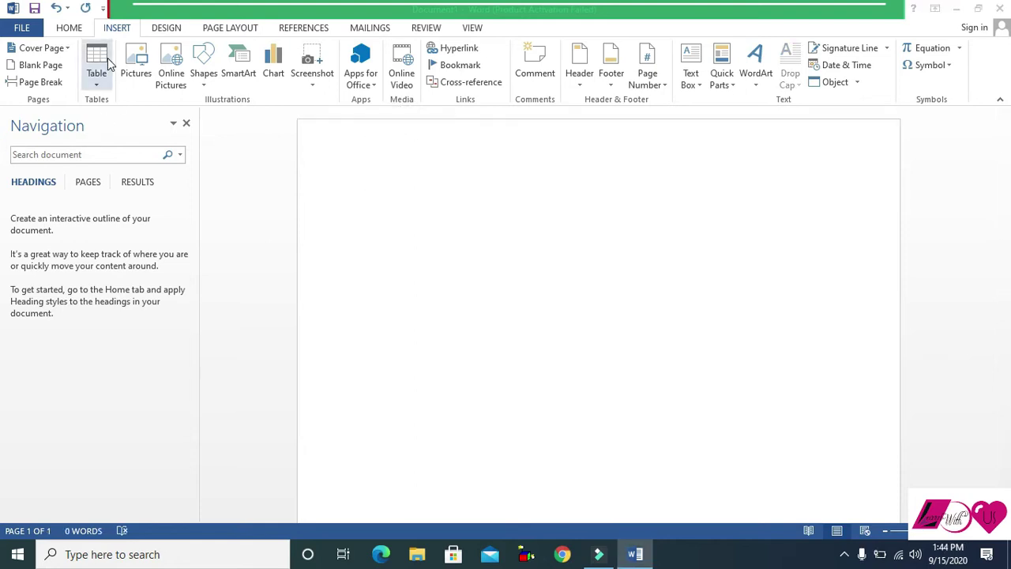
Insert a 6-column by 4-row table and select it with its move handle.
click(97, 83)
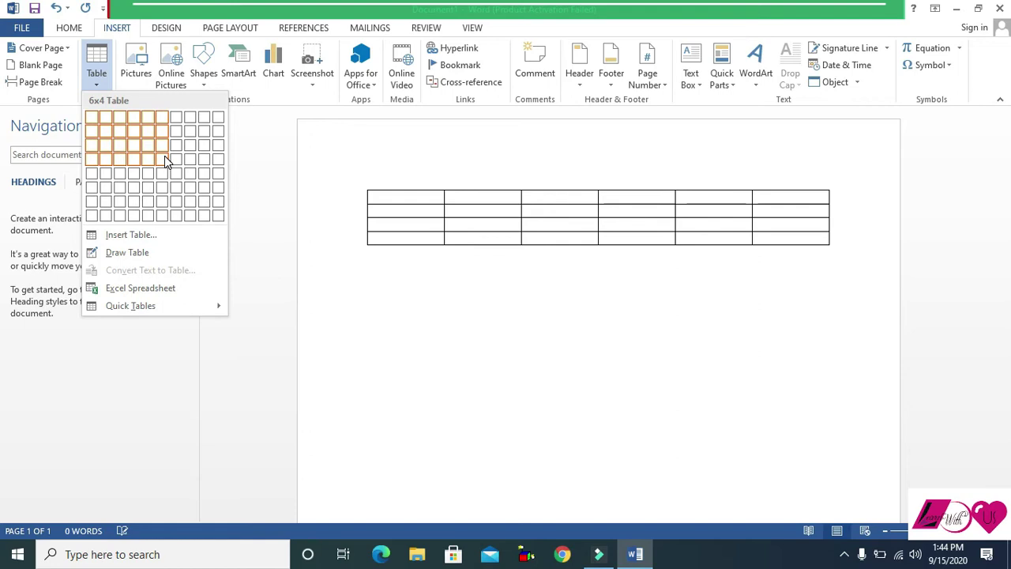
click(166, 161)
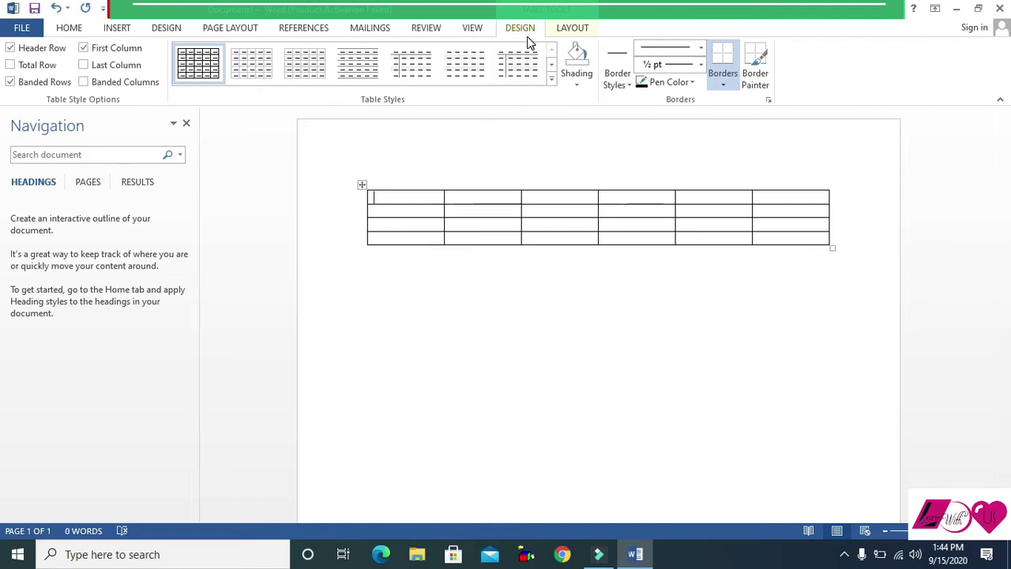
click(581, 28)
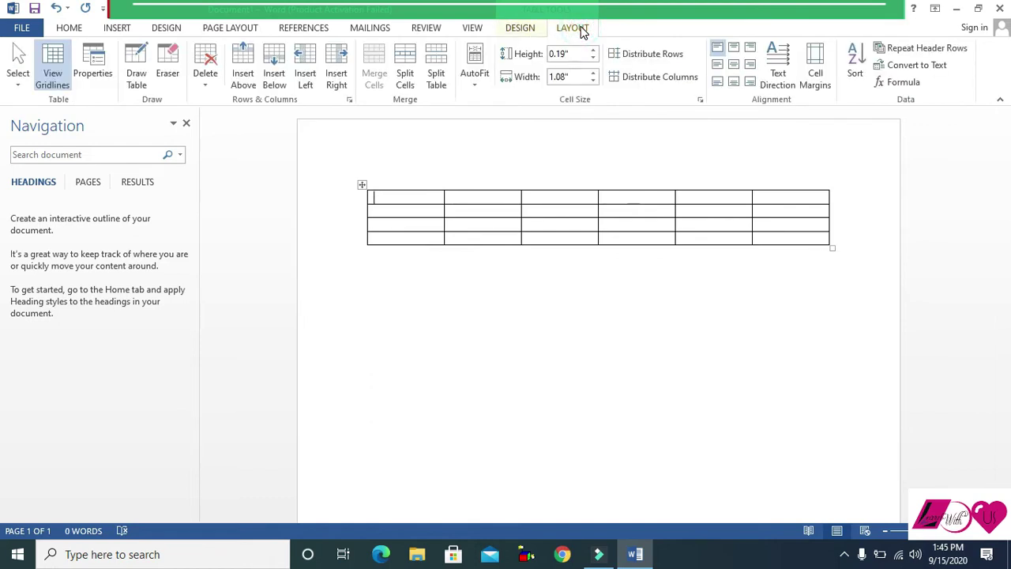
click(521, 28)
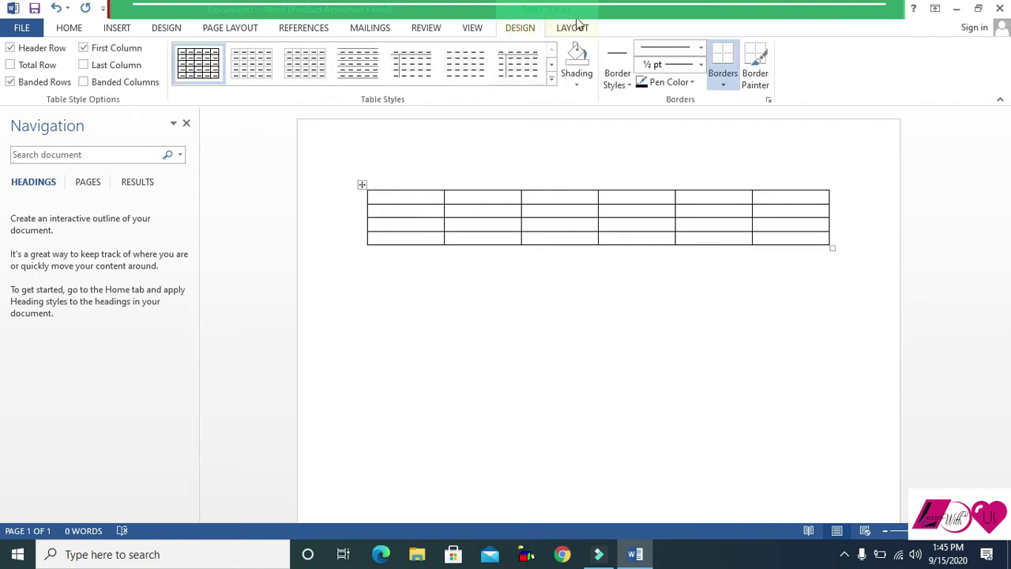
click(577, 29)
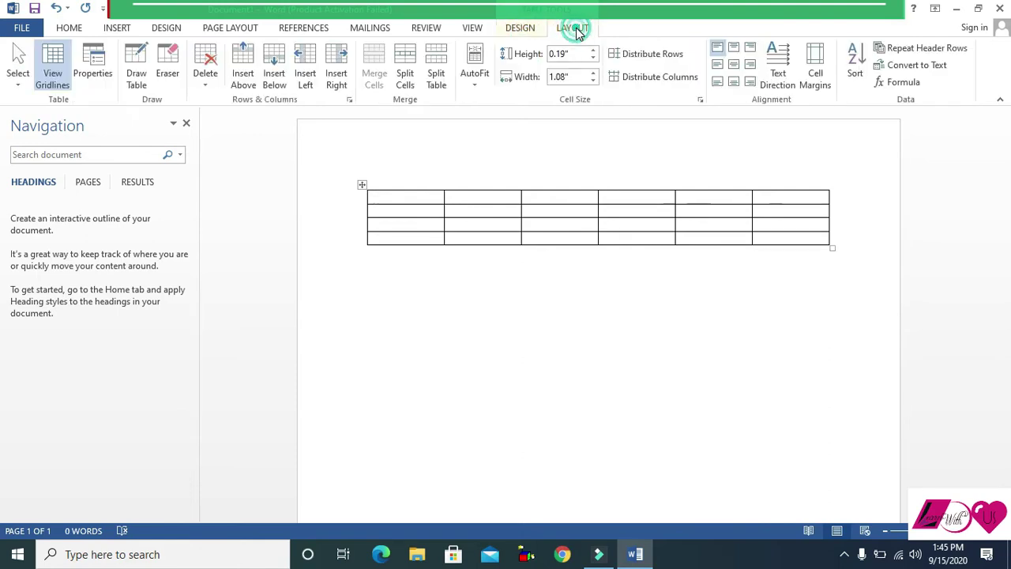
click(537, 282)
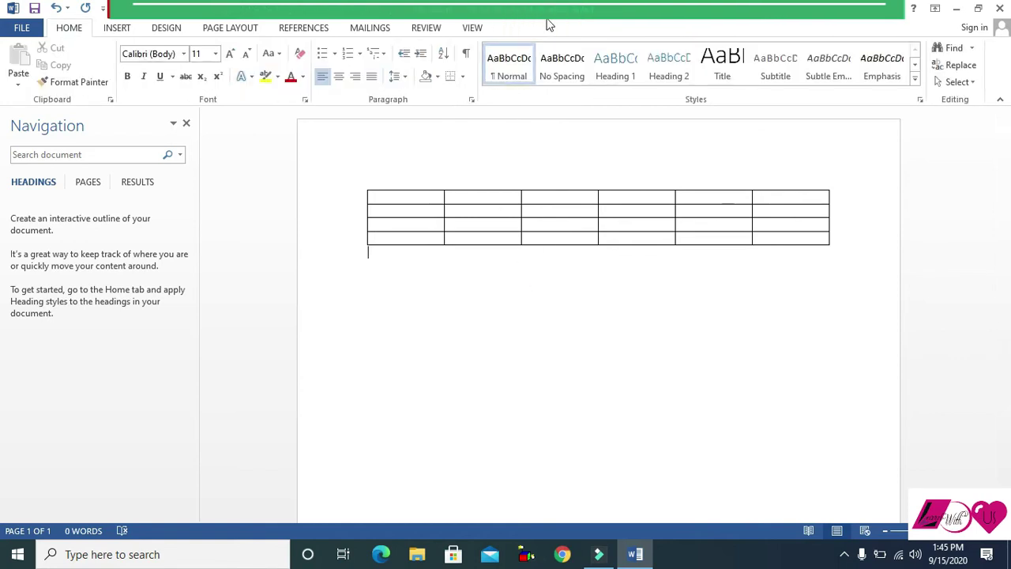
click(386, 206)
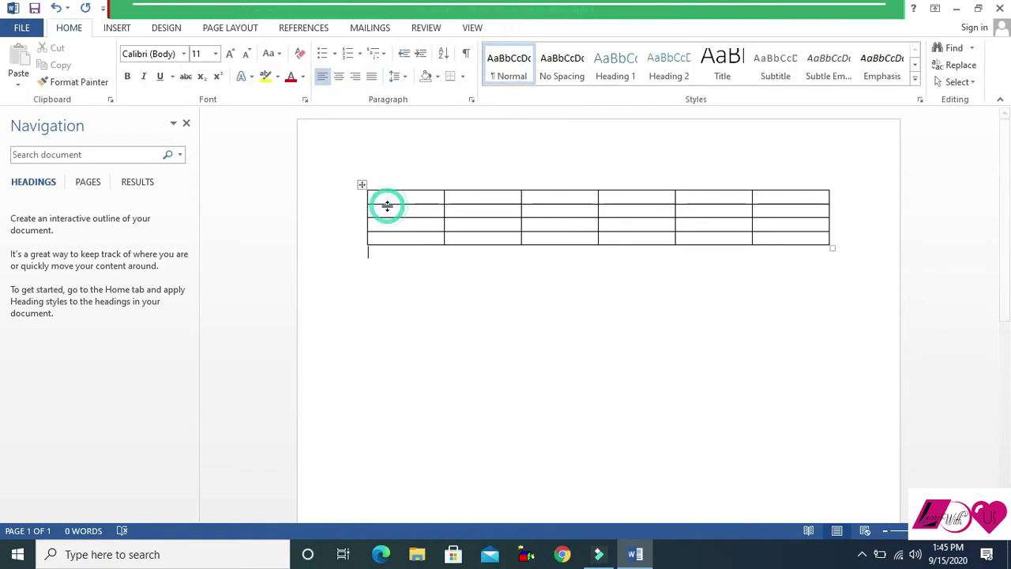
click(362, 185)
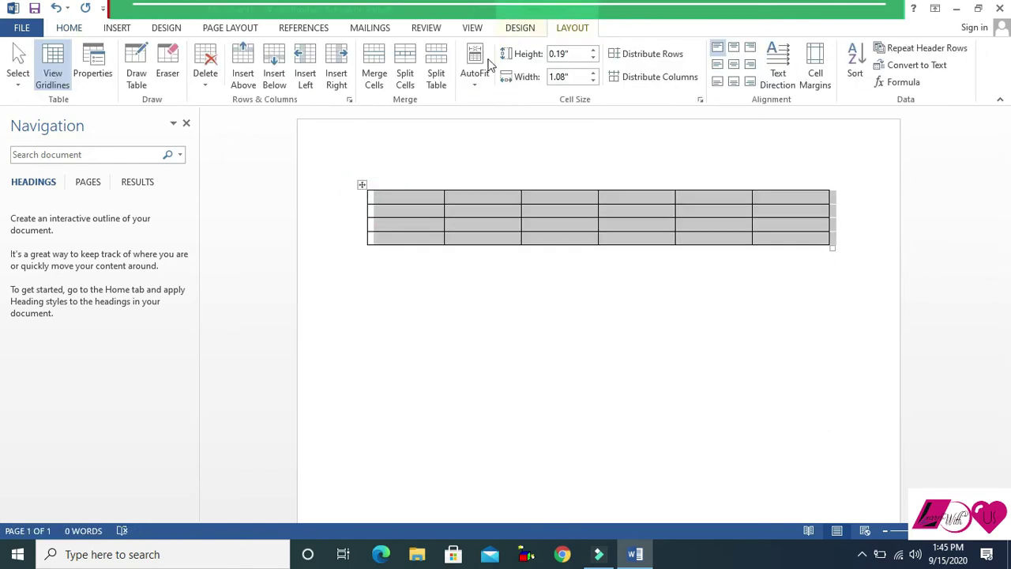
click(518, 29)
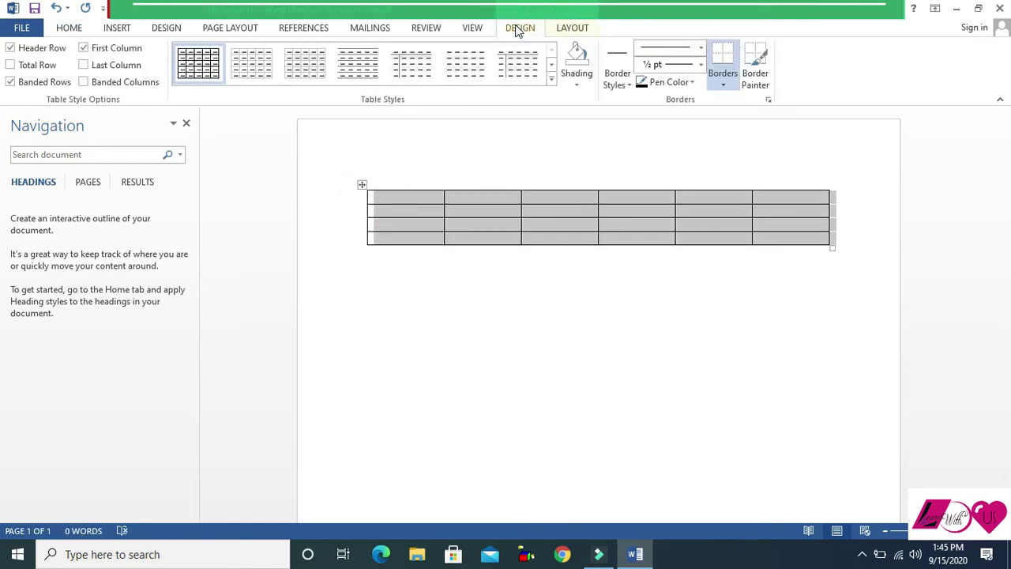
Select the whole table and remove it with the right-click Delete Table command.
click(116, 28)
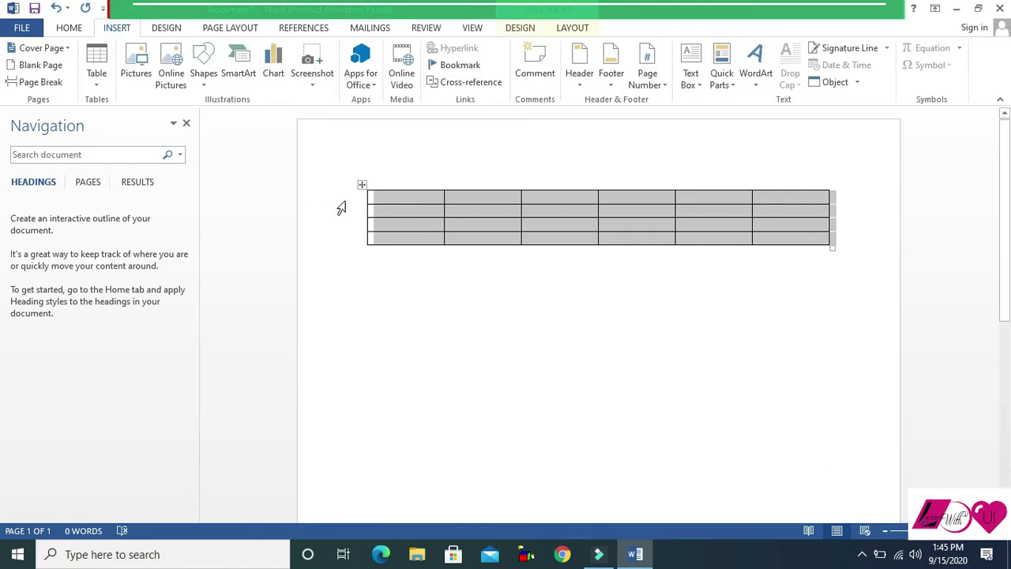
click(380, 204)
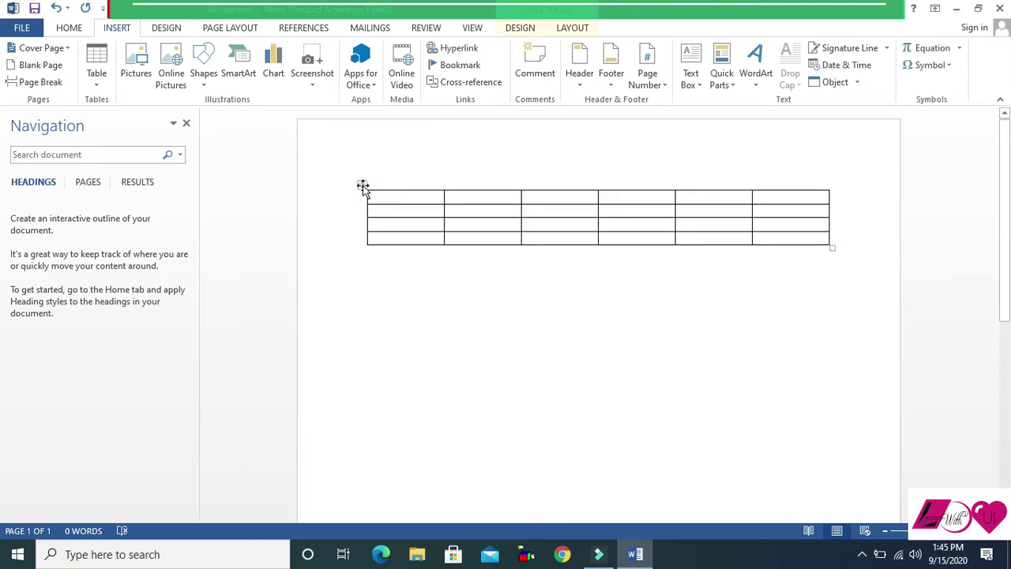
click(96, 73)
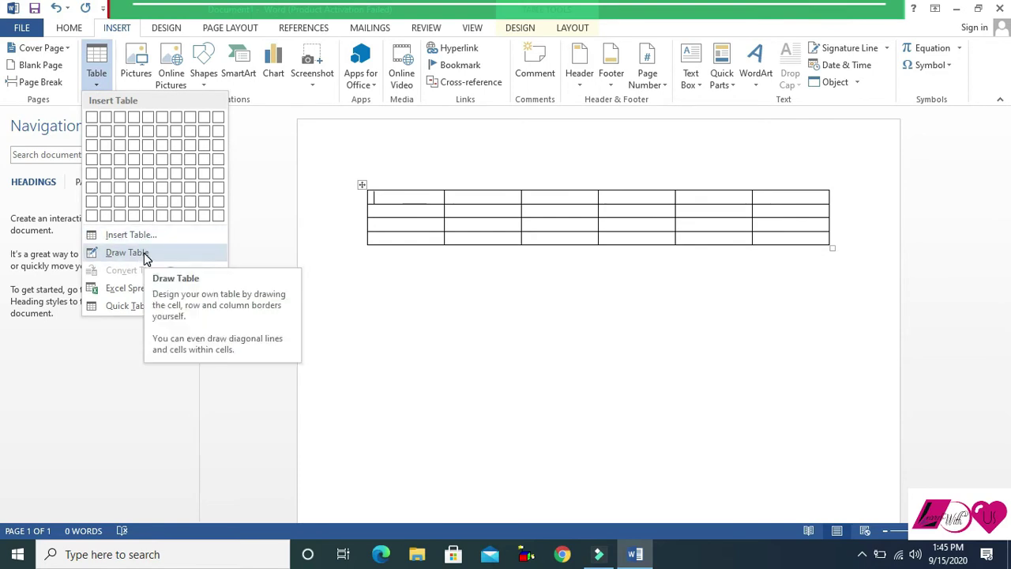
click(528, 30)
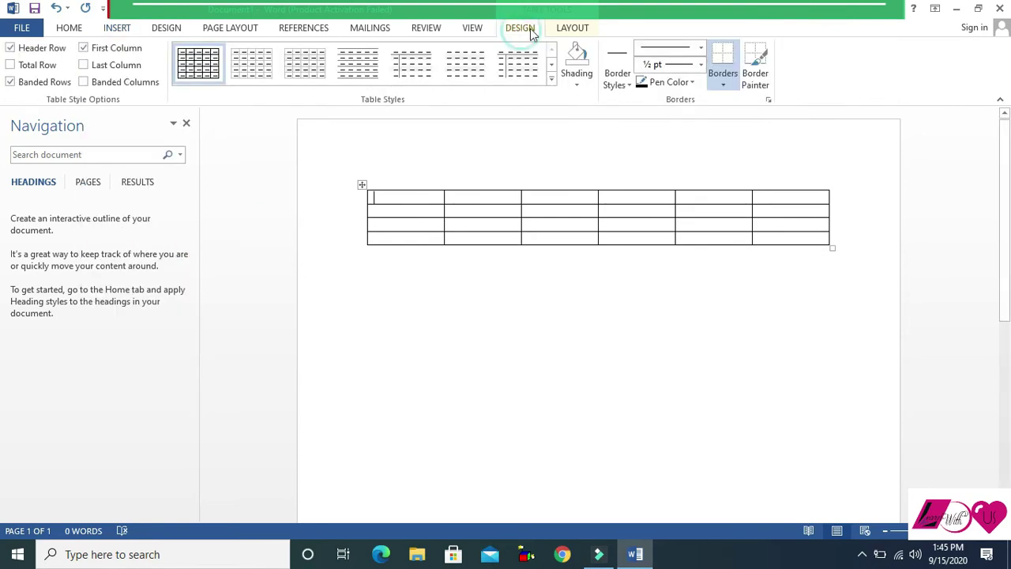
click(574, 27)
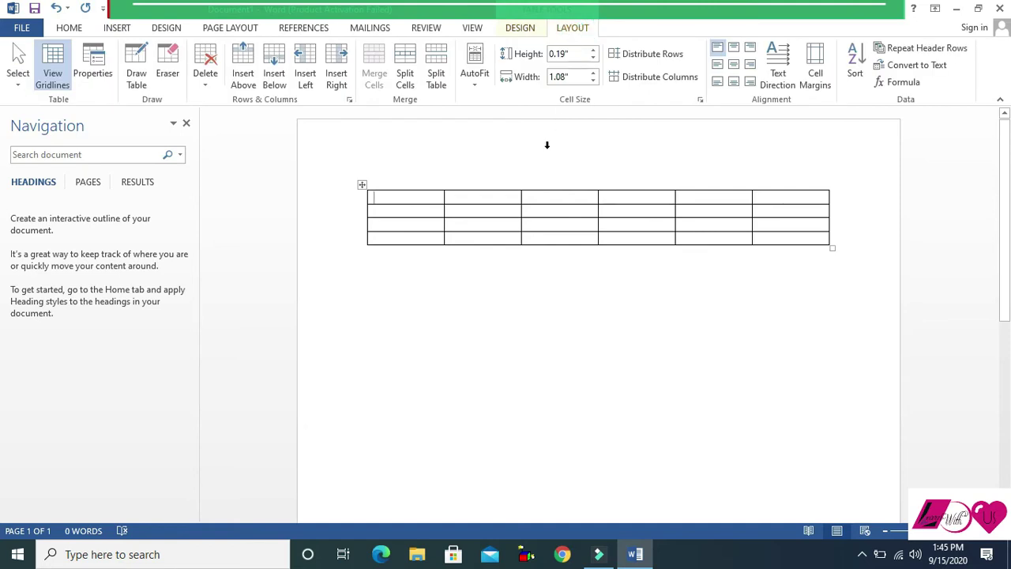
click(361, 185)
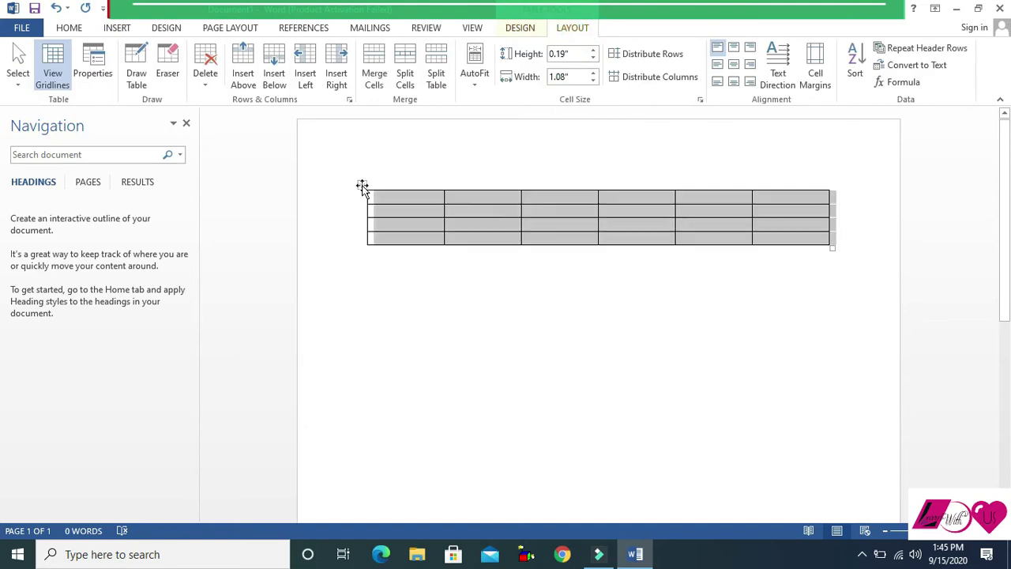
right_click(362, 186)
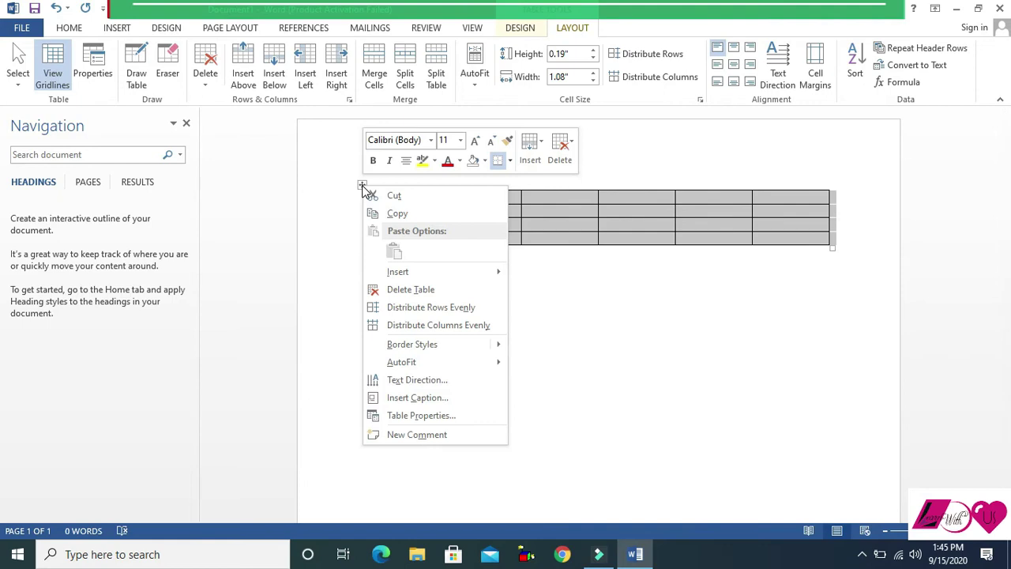
click(410, 289)
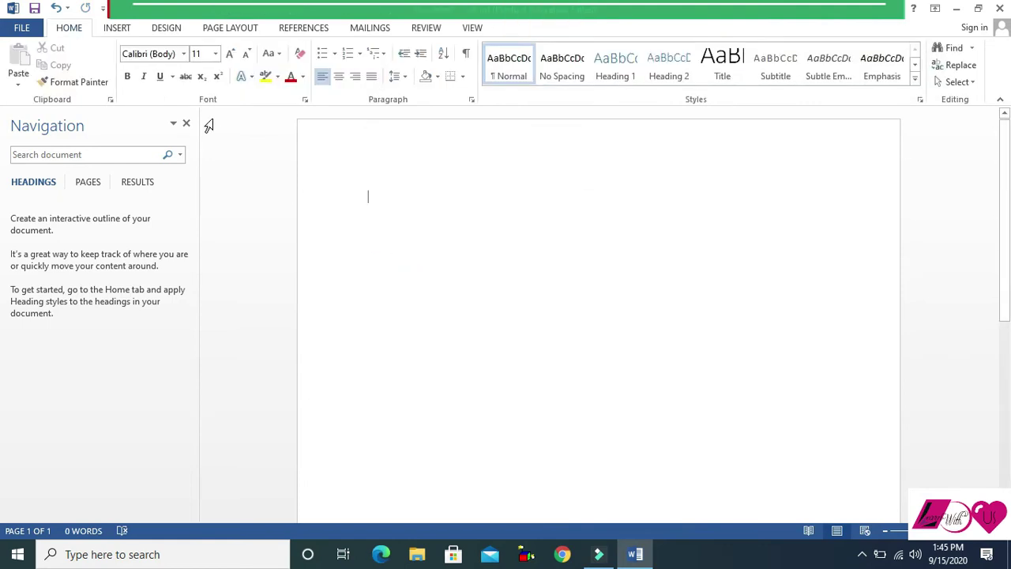
click(118, 28)
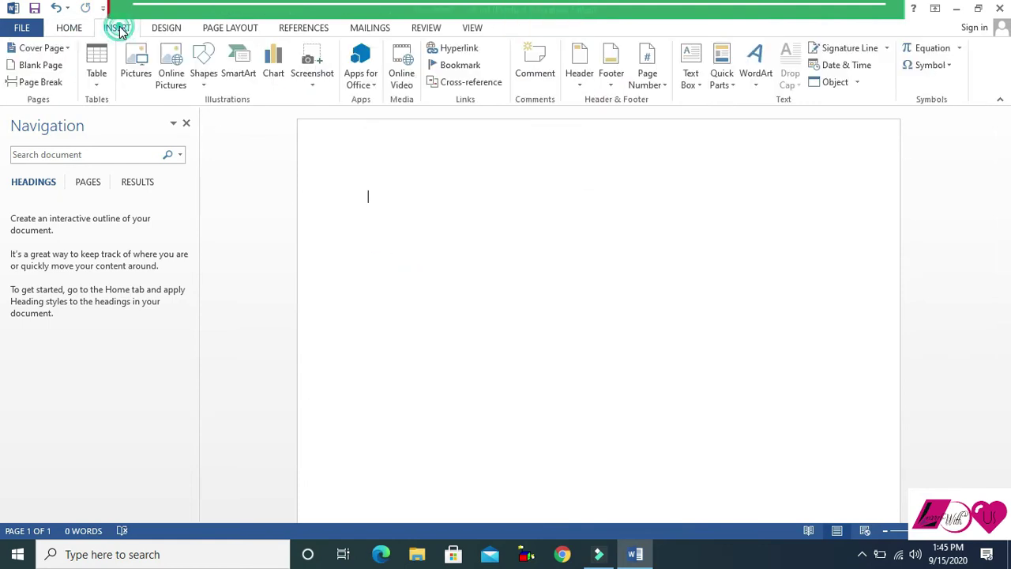
Insert the photo BOPL6027.JPG onto the page and start Remove Background.
click(136, 71)
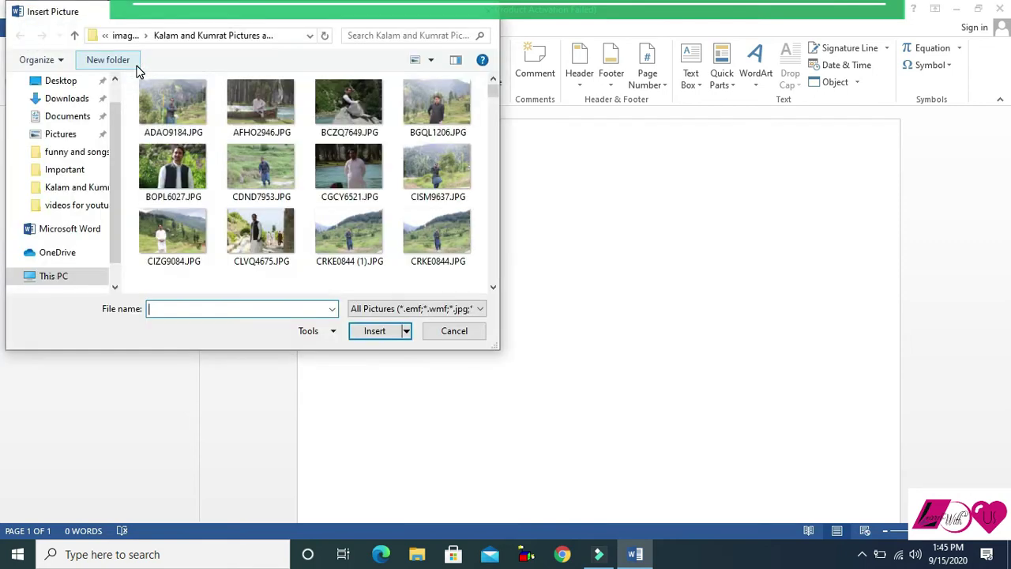
click(173, 166)
double_click(172, 166)
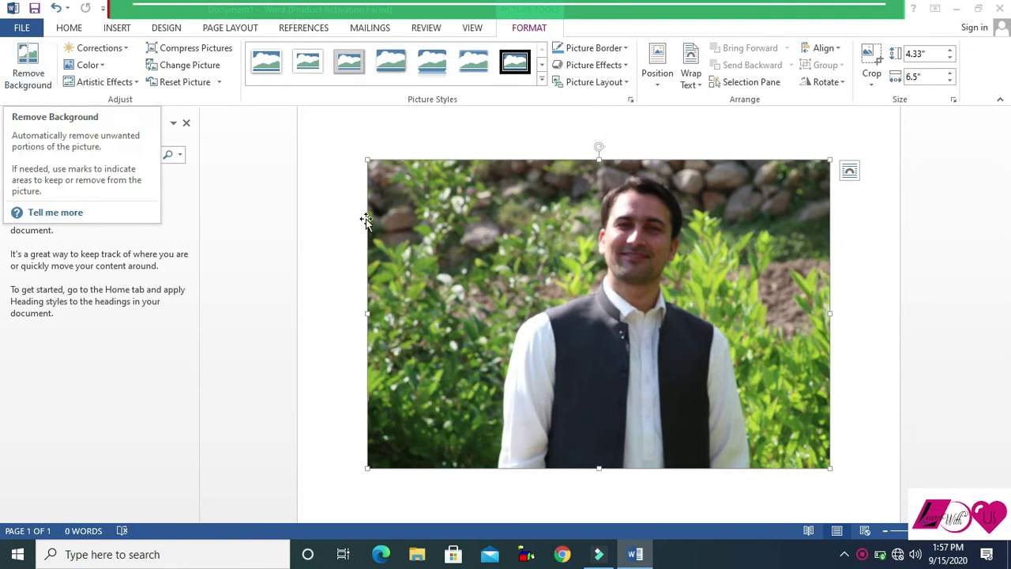
click(24, 75)
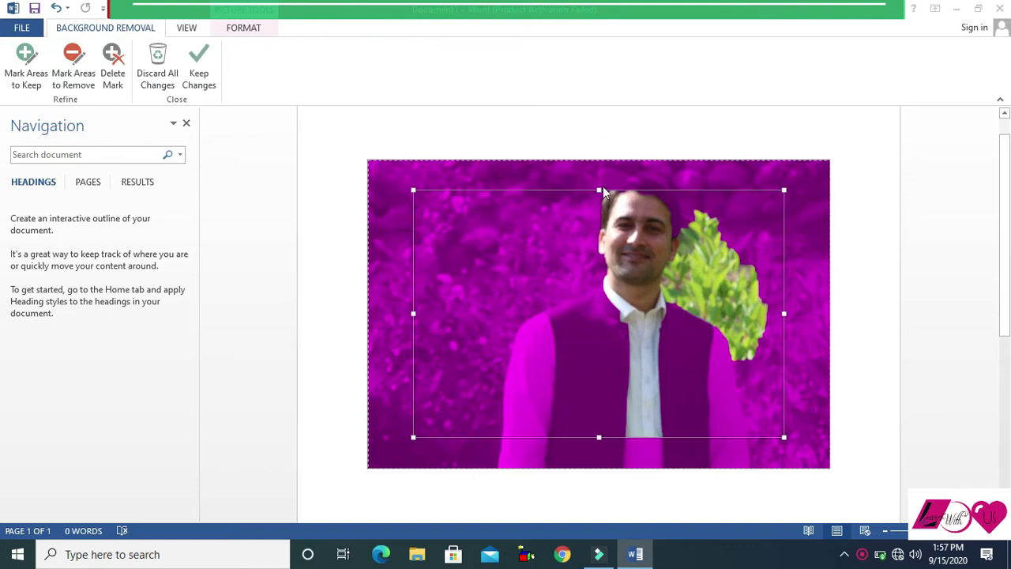
Fit the background-removal marquee tightly around the man, from the photo's top to bottom.
drag(599, 190, 600, 169)
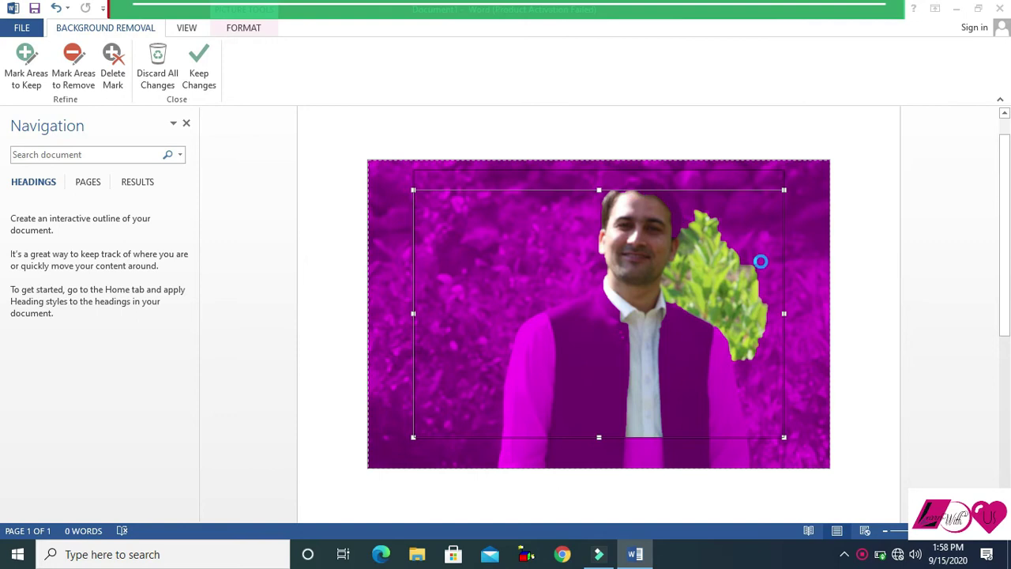
drag(782, 303, 763, 303)
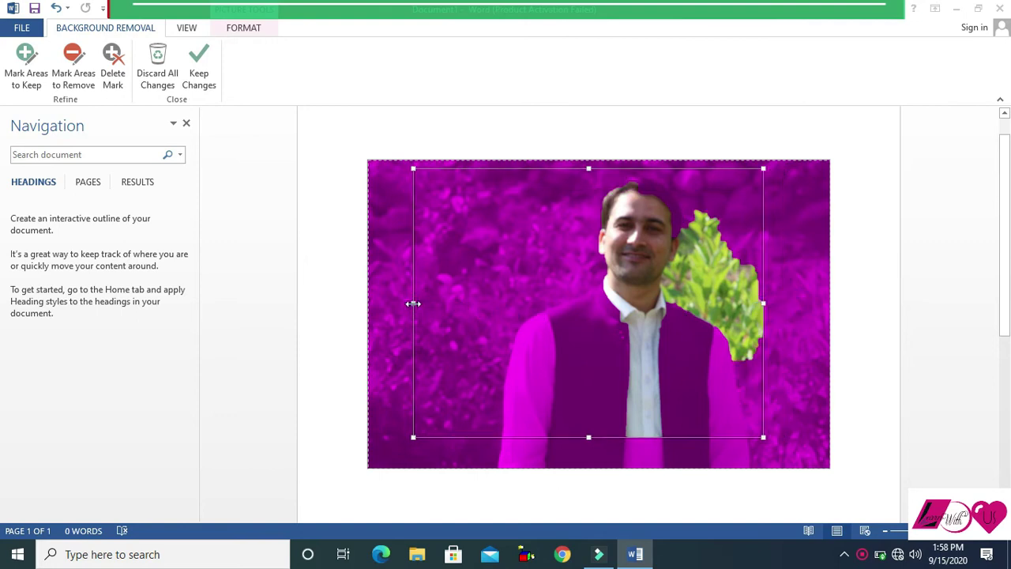
drag(413, 302, 491, 316)
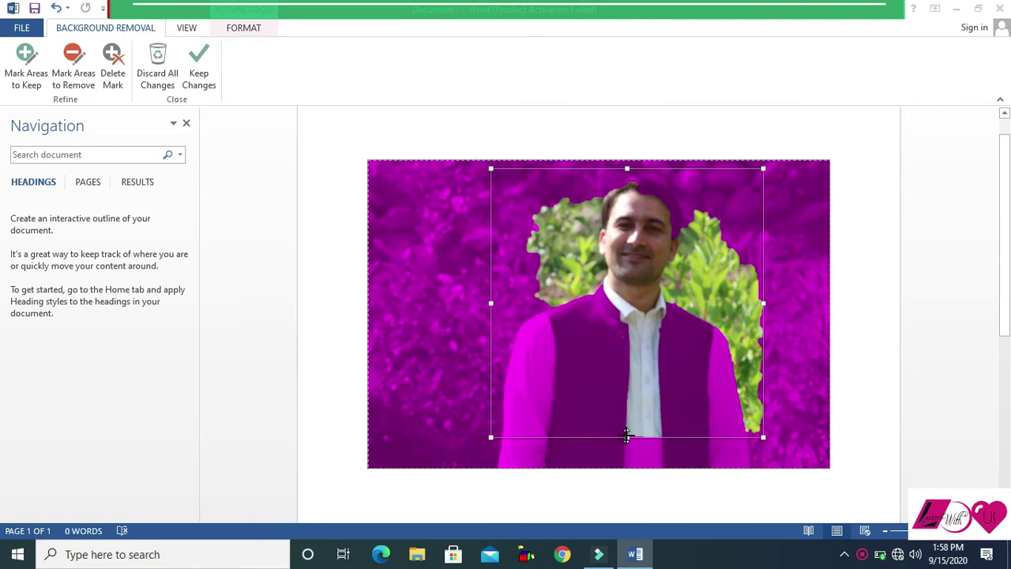
drag(626, 434, 627, 466)
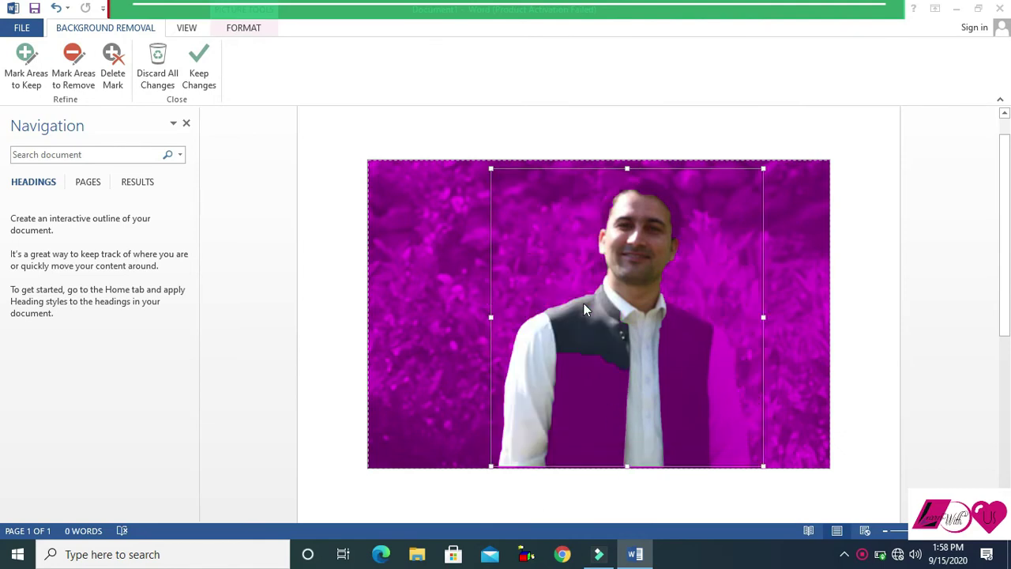
Mark the top of the man's head to keep, apply the removal, then undo it.
click(28, 75)
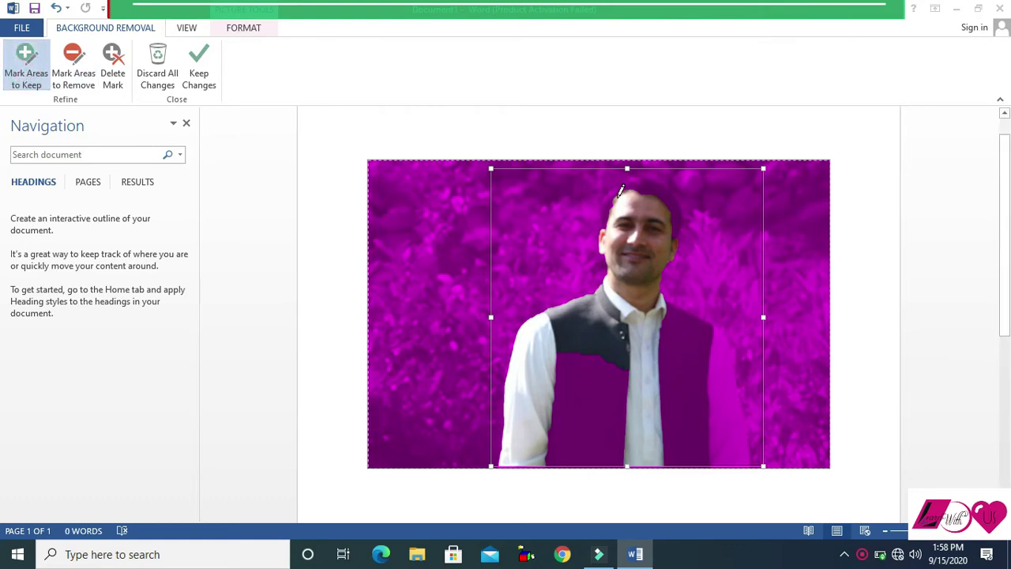
drag(613, 188, 609, 199)
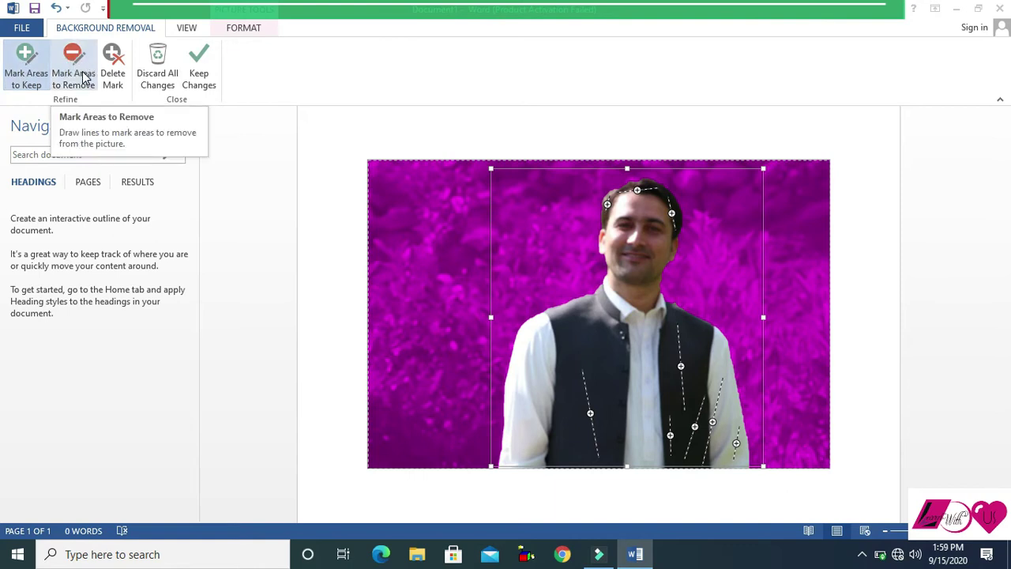
click(200, 77)
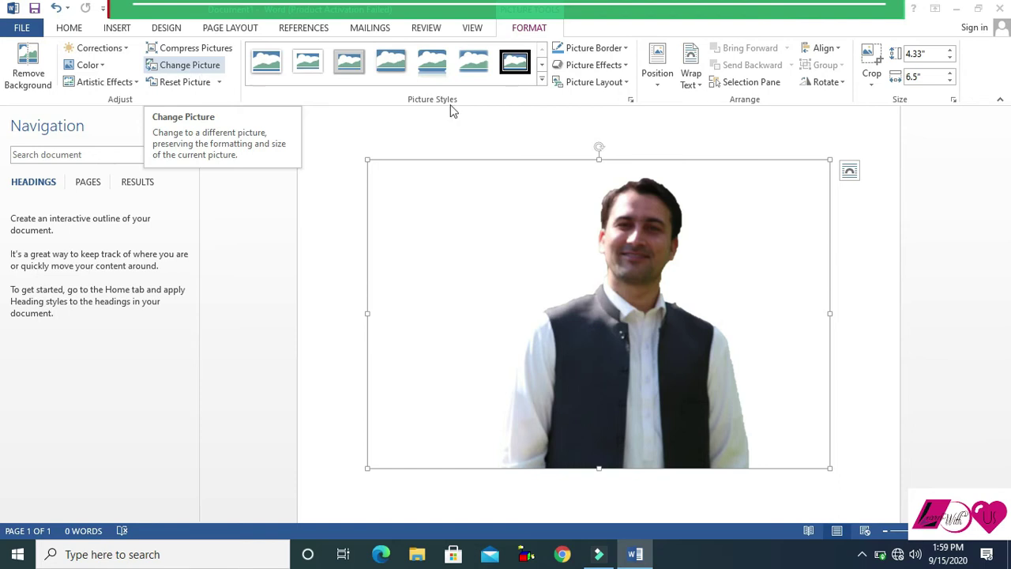
key(ctrl+z)
Discard the background removal to restore the original photo, and browse Corrections without applying any.
click(161, 63)
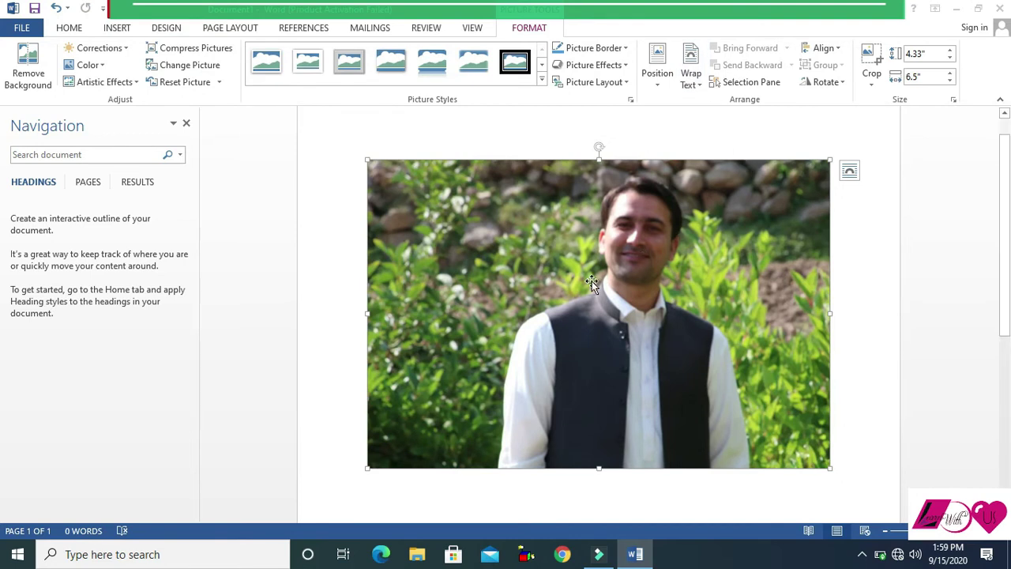
click(131, 51)
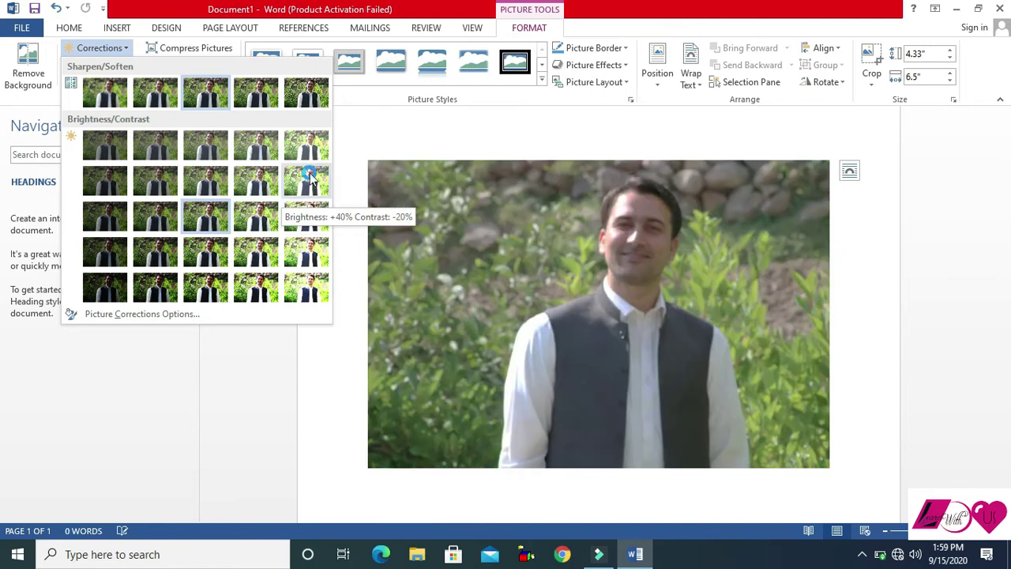
click(106, 68)
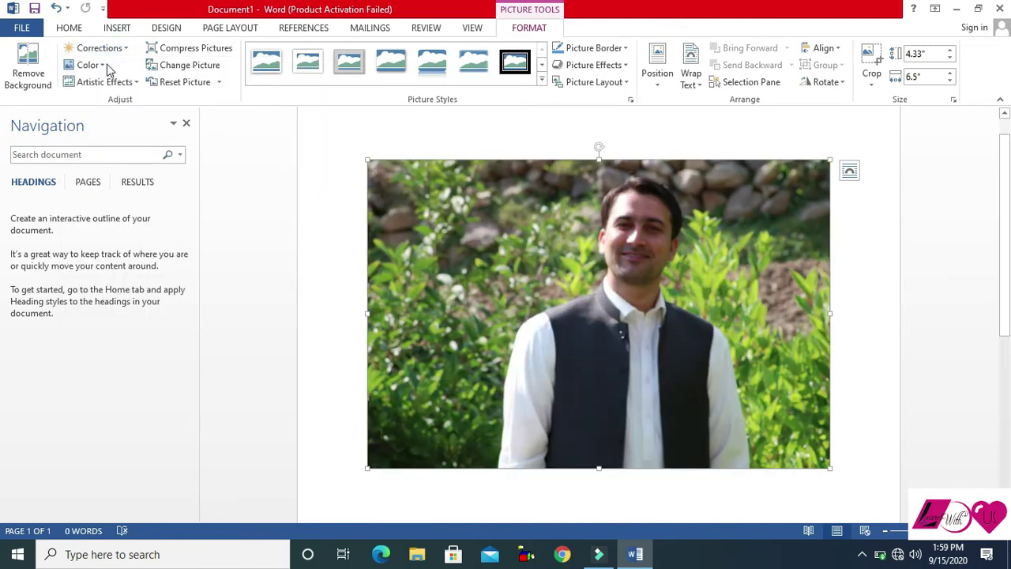
Set the photo's colour saturation to 300%, browse Artistic Effects, then bring up Compress Pictures.
click(107, 69)
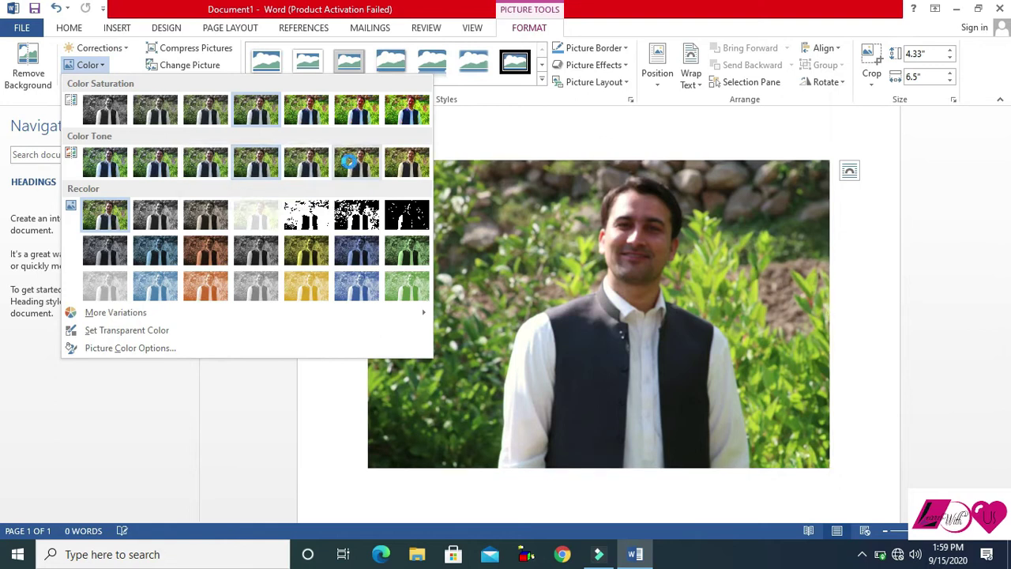
click(355, 111)
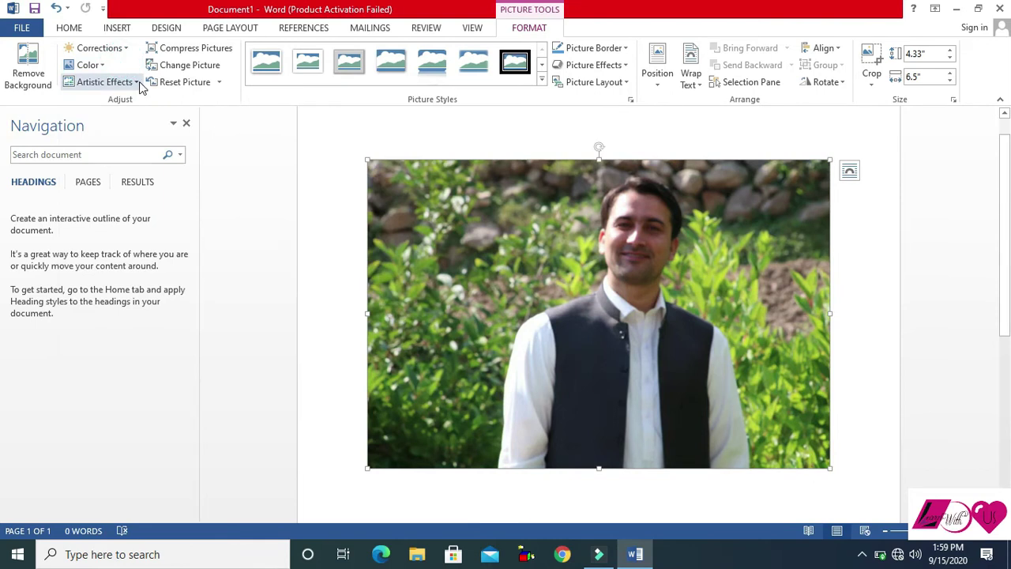
click(139, 85)
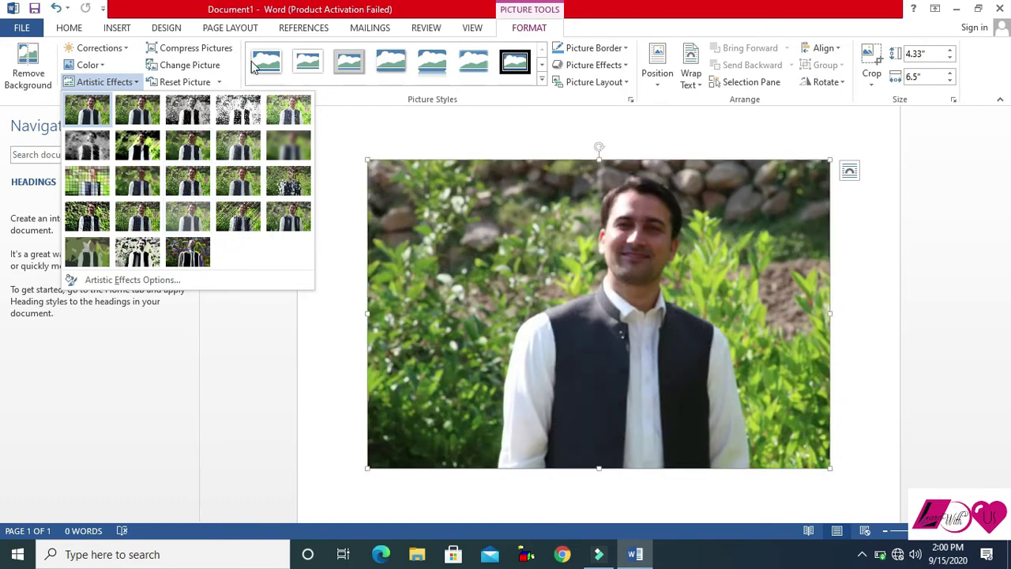
click(226, 52)
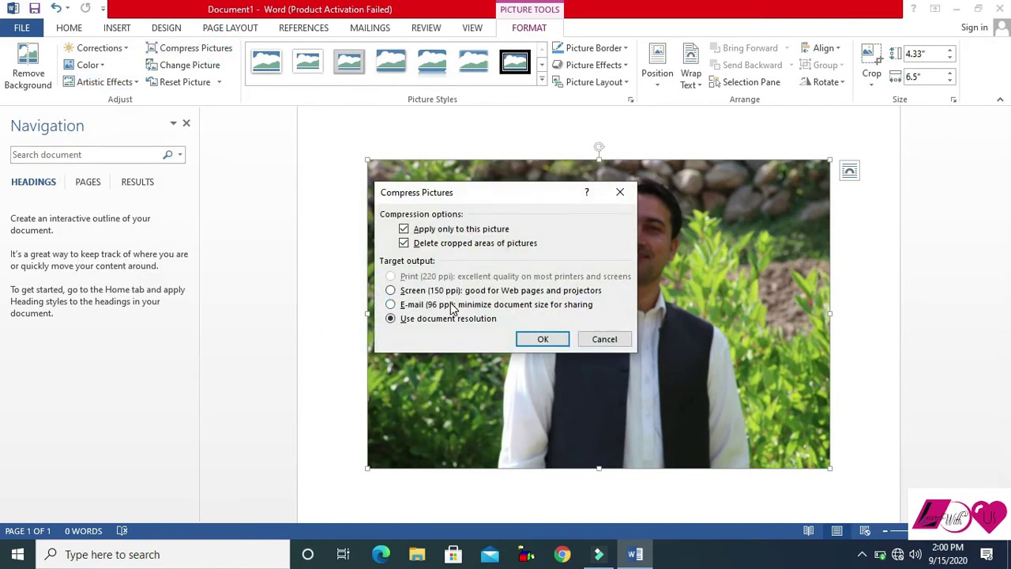
Cancel Compress Pictures, then start Change Picture offline and abandon the replacement.
click(617, 345)
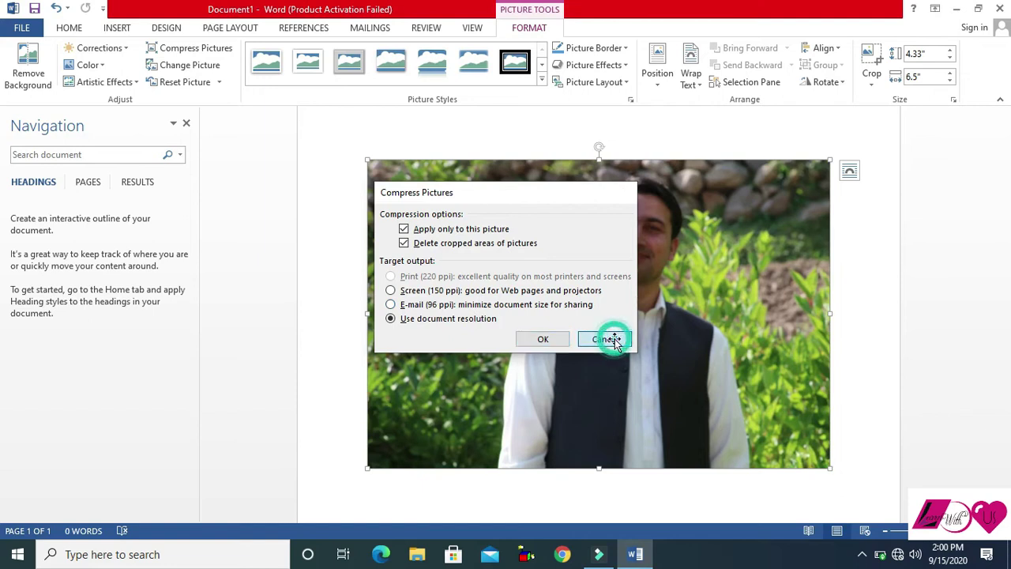
click(201, 69)
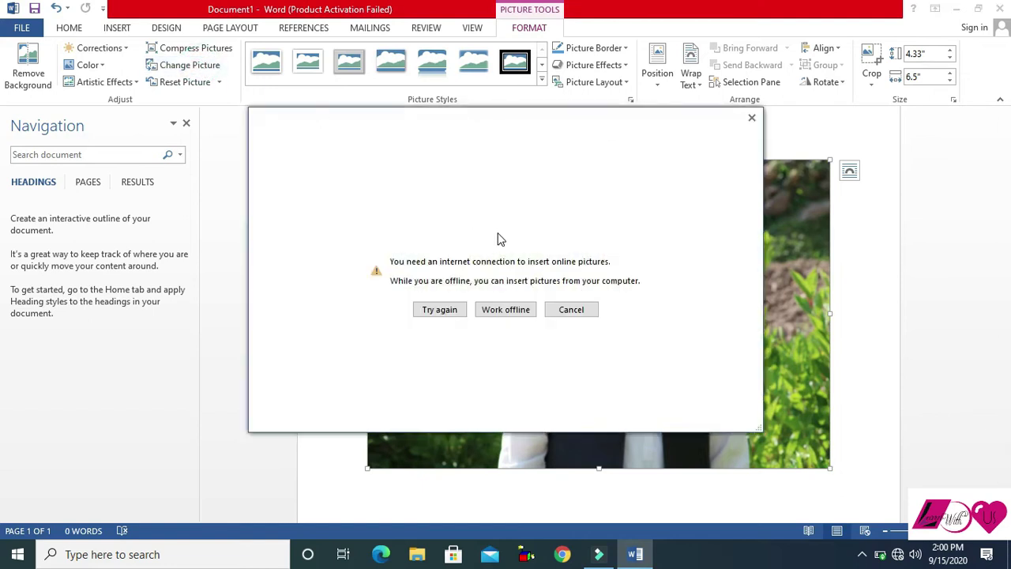
click(506, 308)
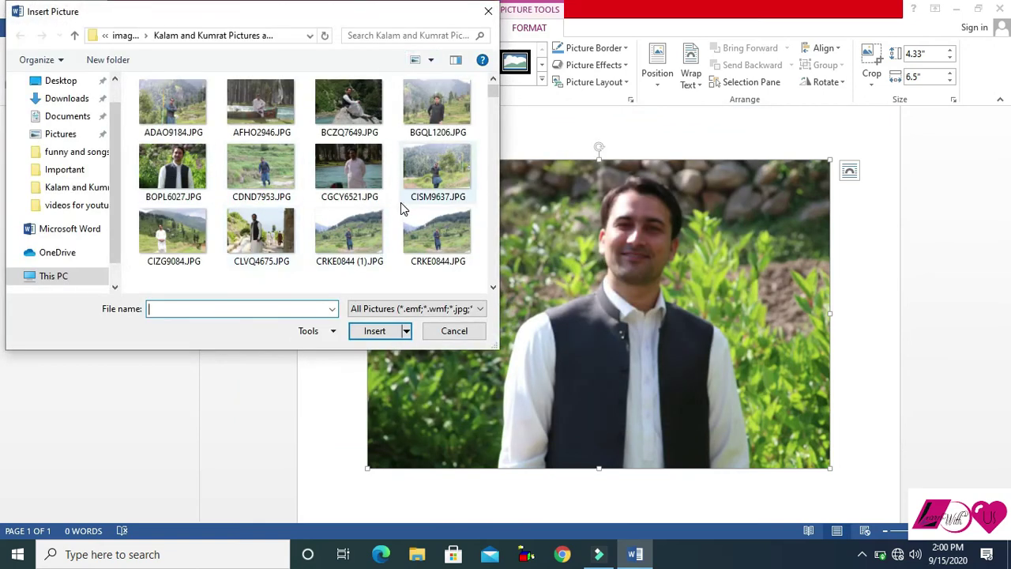
click(453, 331)
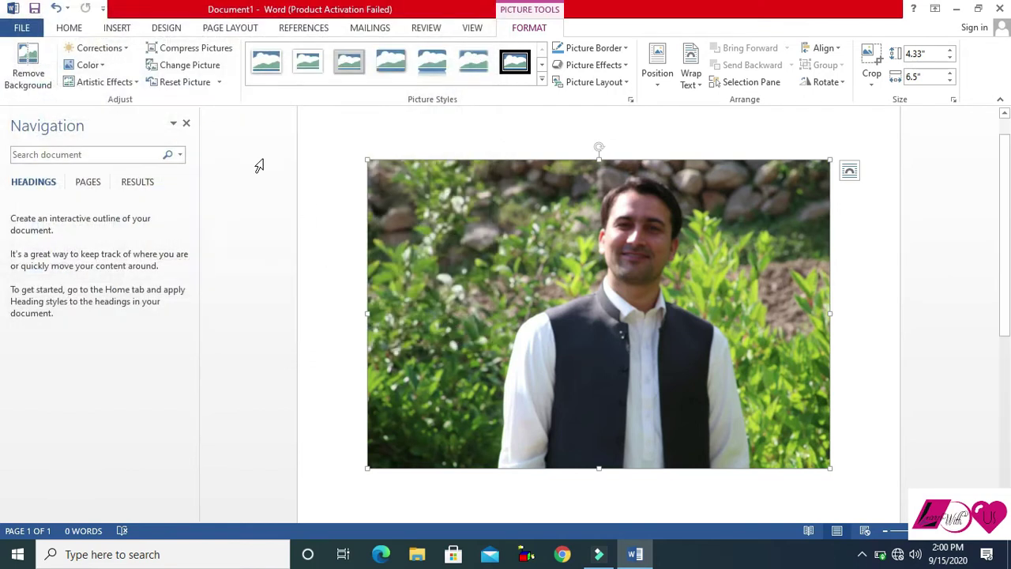
Reset the photo's formatting and size back to 3.29" by 4.94".
click(219, 82)
click(237, 136)
click(602, 54)
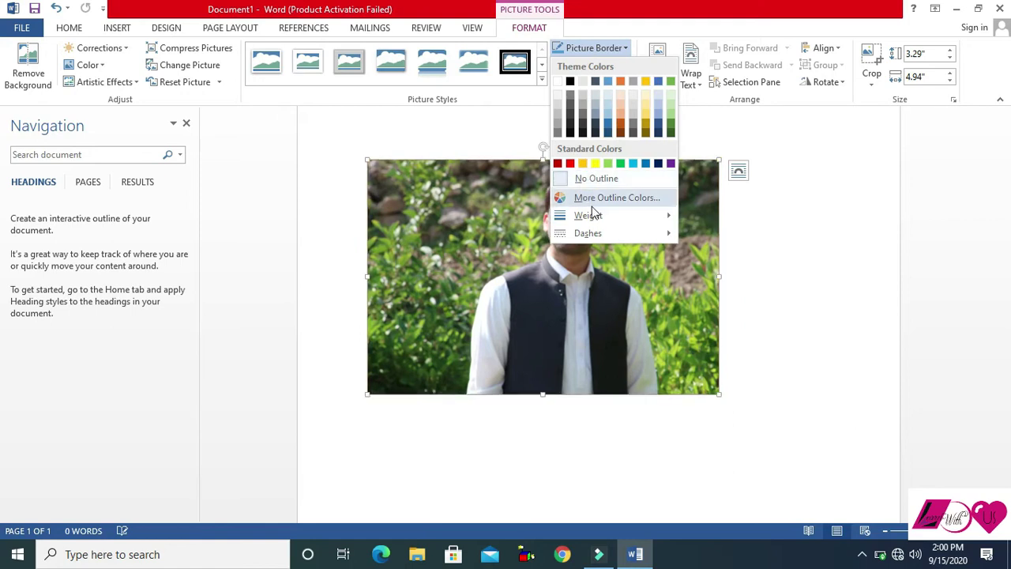
Give the photo a 2¼ pt border, reset it, then preview picture styles without applying one.
mouse_move(594, 218)
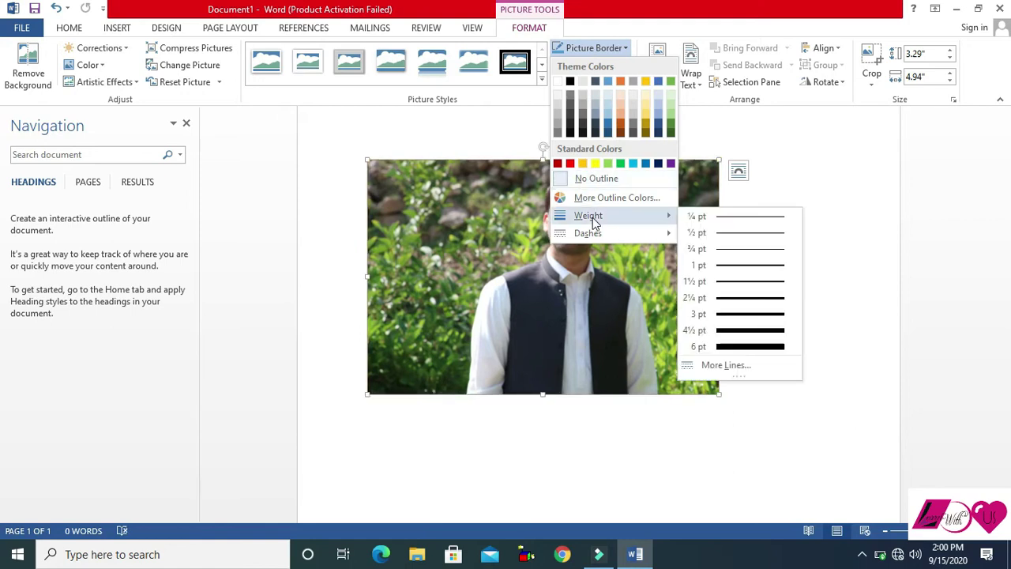
click(738, 298)
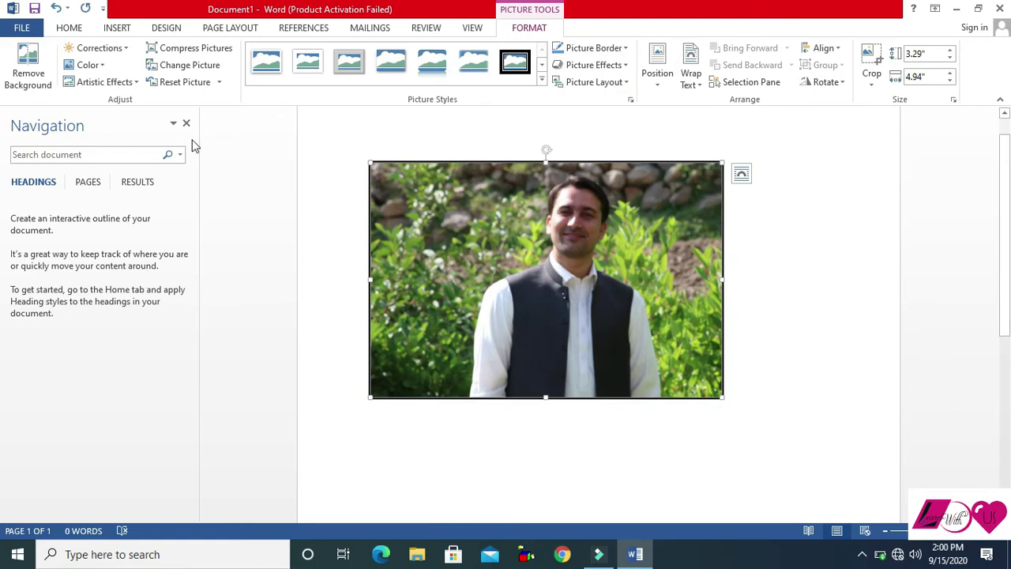
click(222, 83)
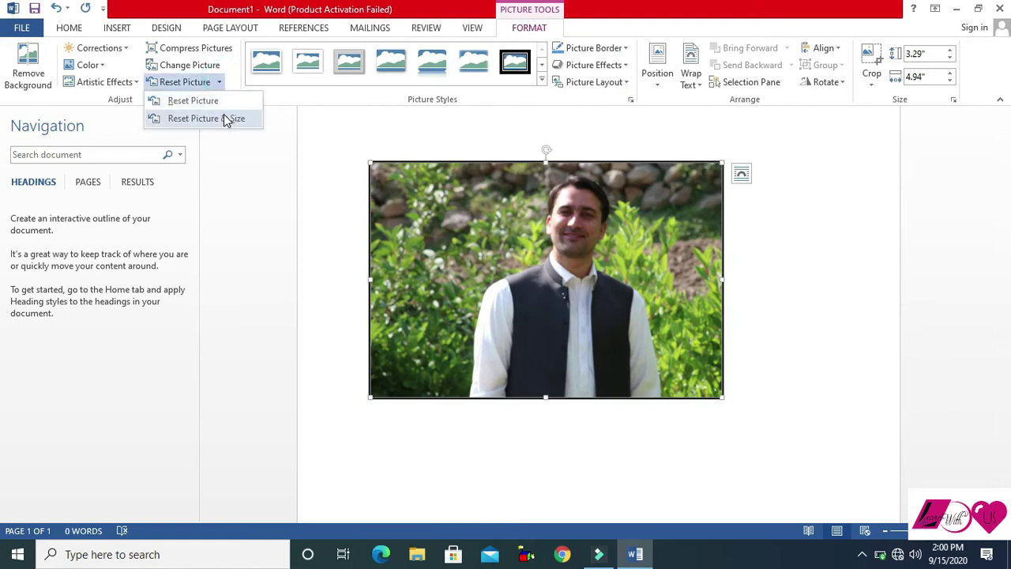
click(193, 100)
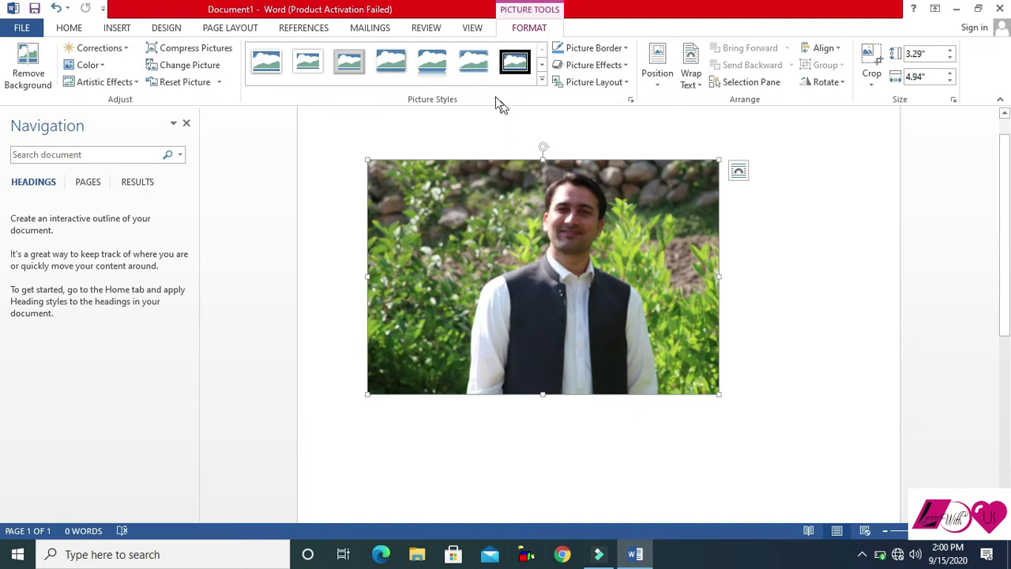
click(542, 82)
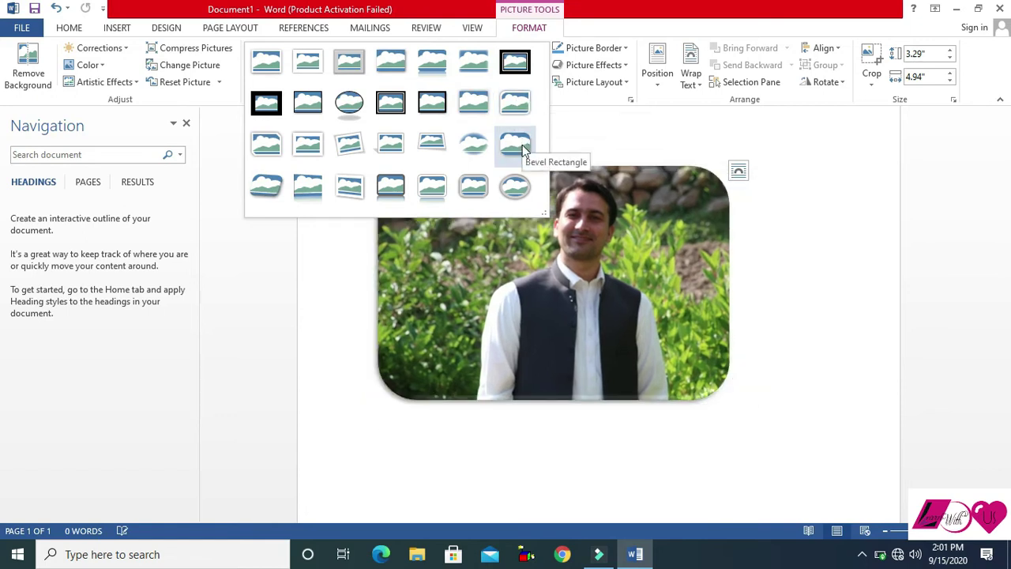
click(581, 18)
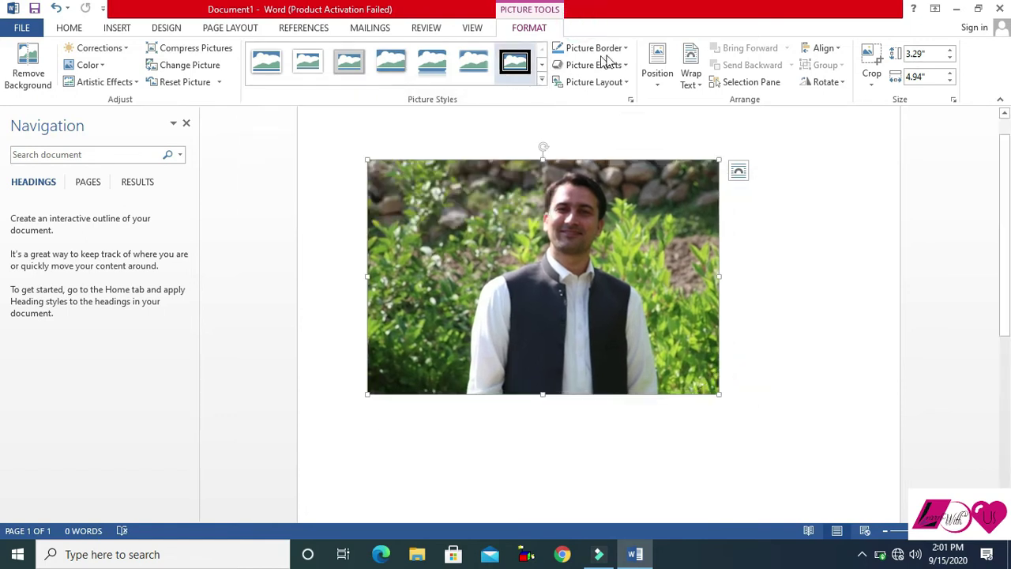
Give the photo a 4½ pt red picture border.
click(624, 49)
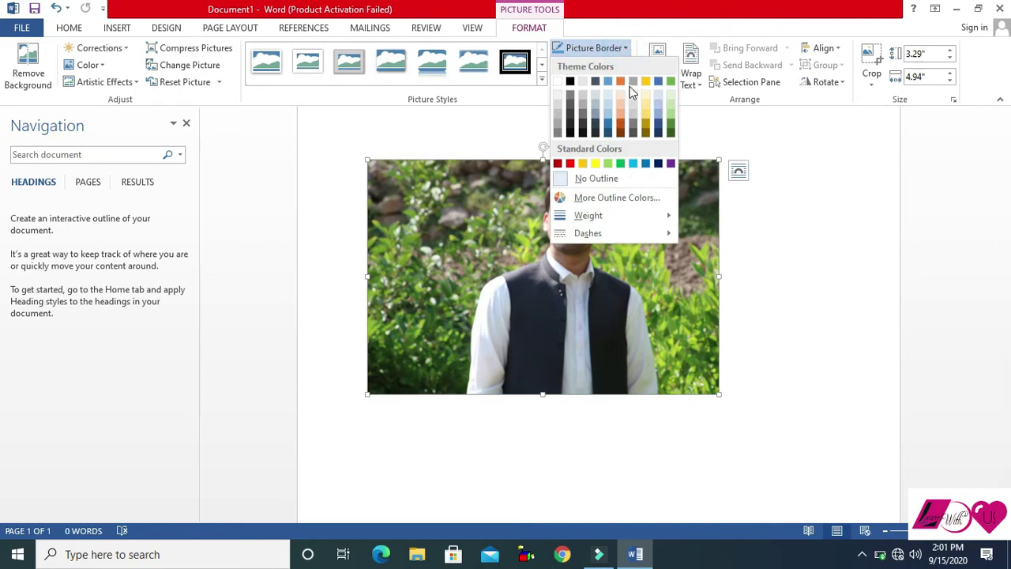
mouse_move(625, 215)
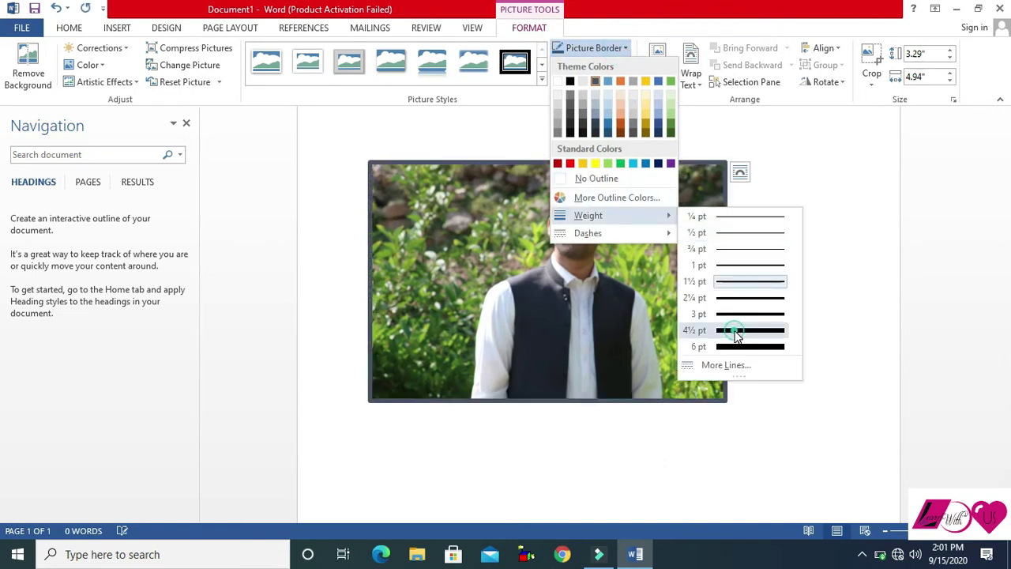
click(732, 332)
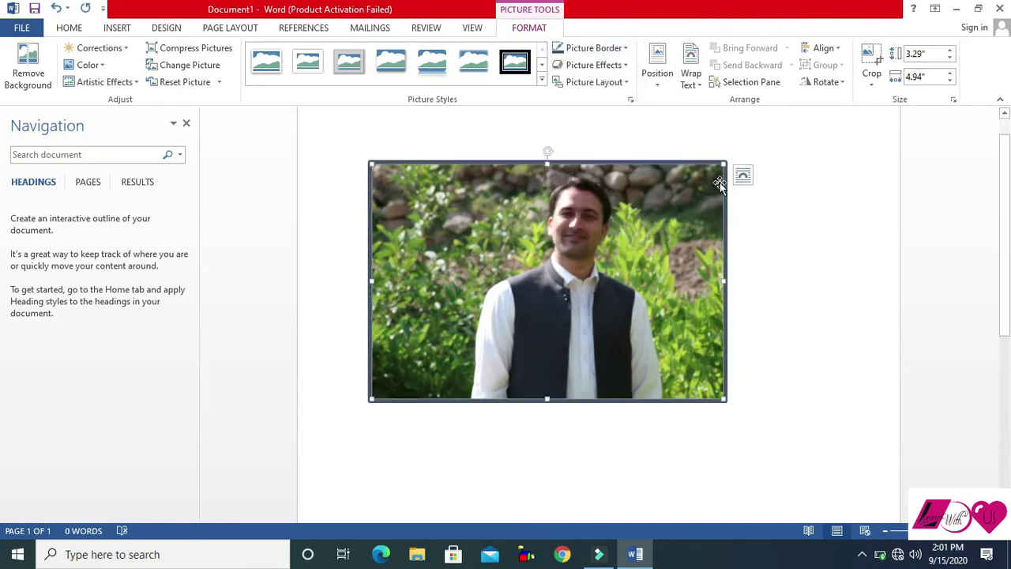
click(629, 49)
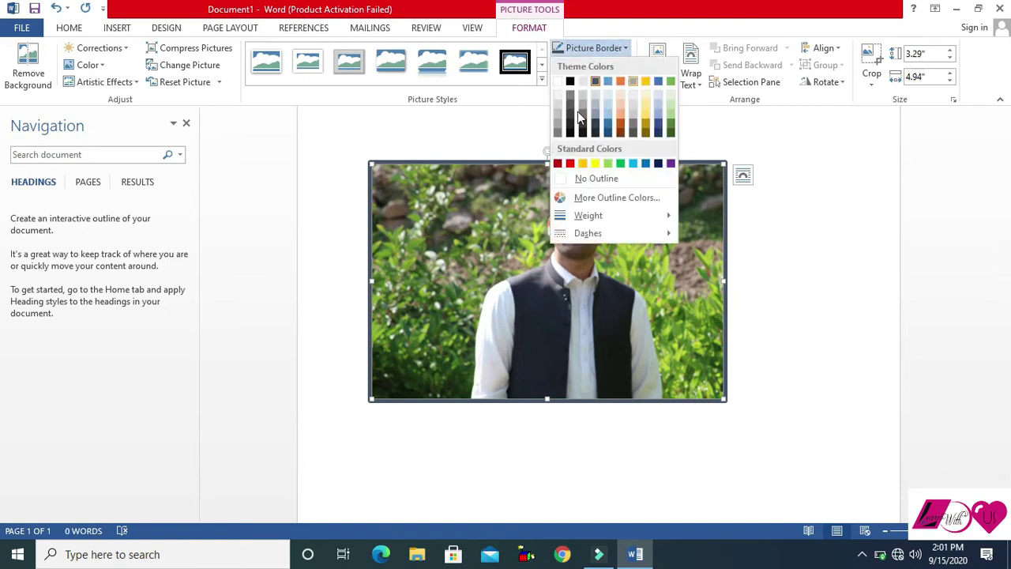
click(569, 163)
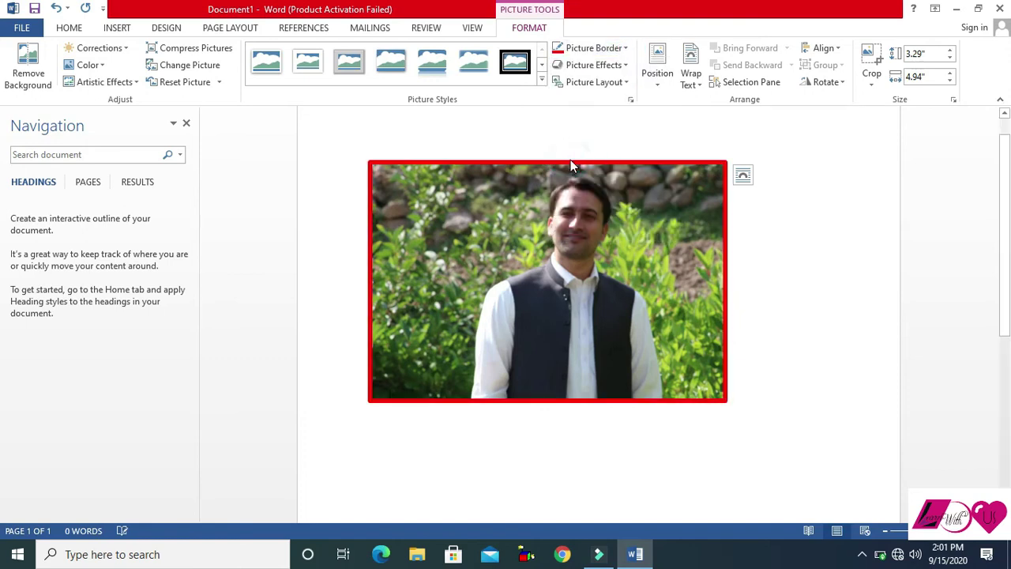
Add a Half Reflection, touching effect beneath the photo.
click(629, 67)
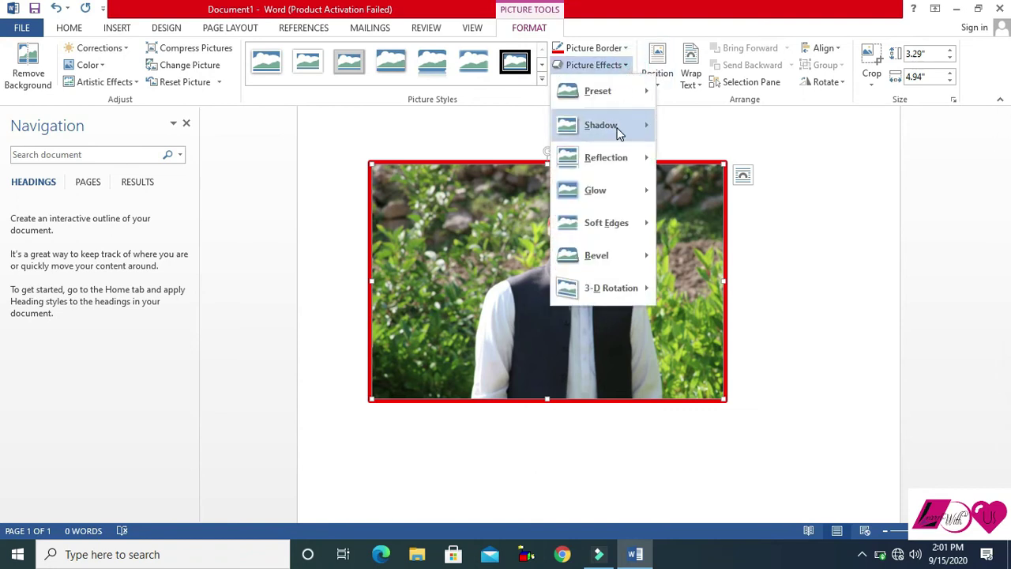
mouse_move(619, 133)
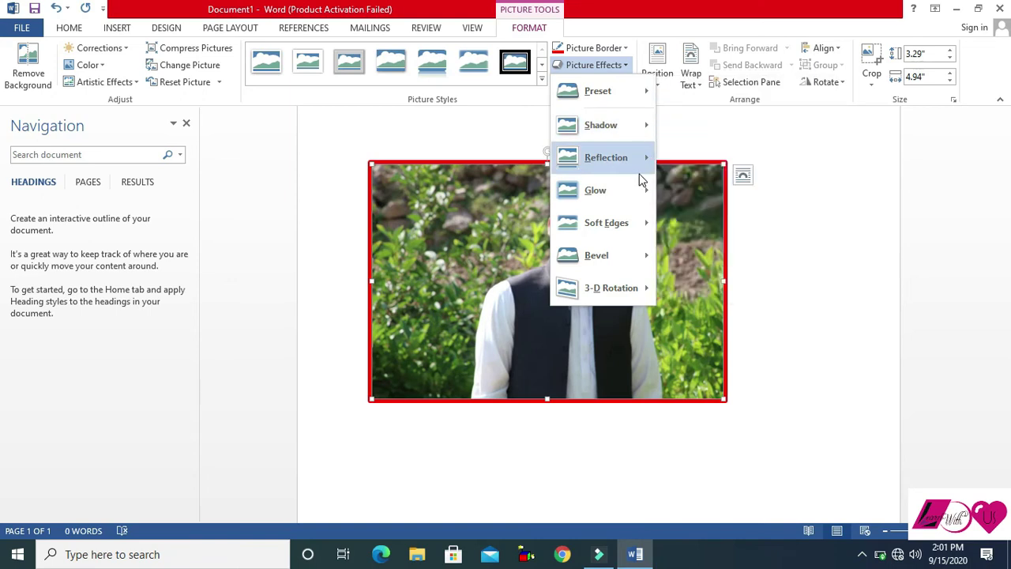
mouse_move(640, 180)
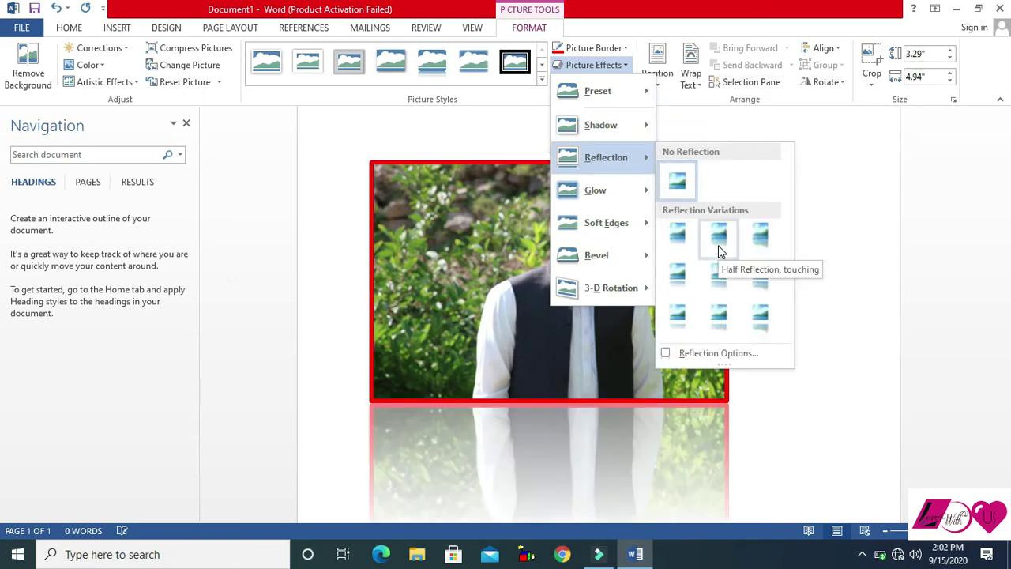
click(718, 245)
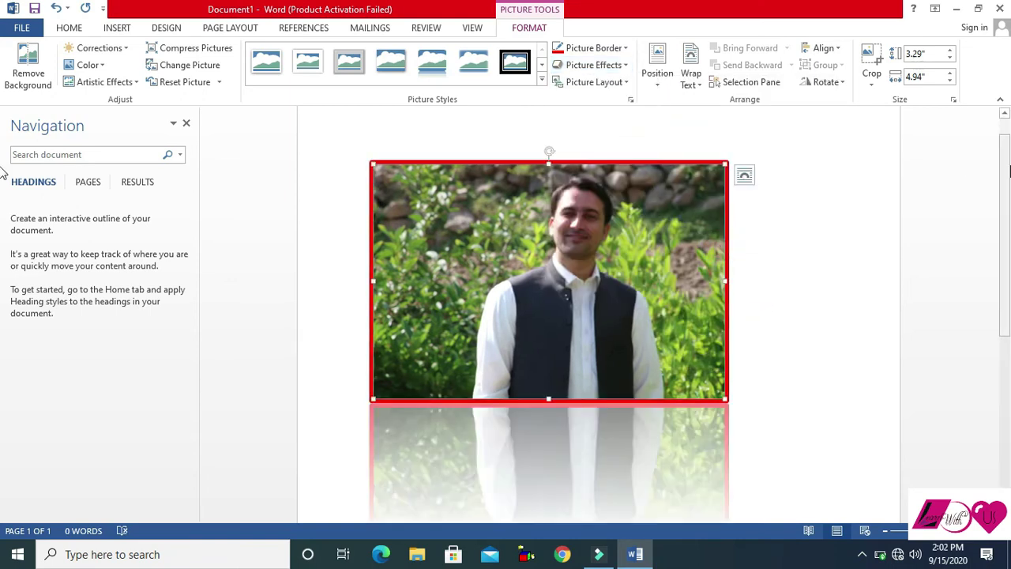
scroll(1004, 158, down, 4)
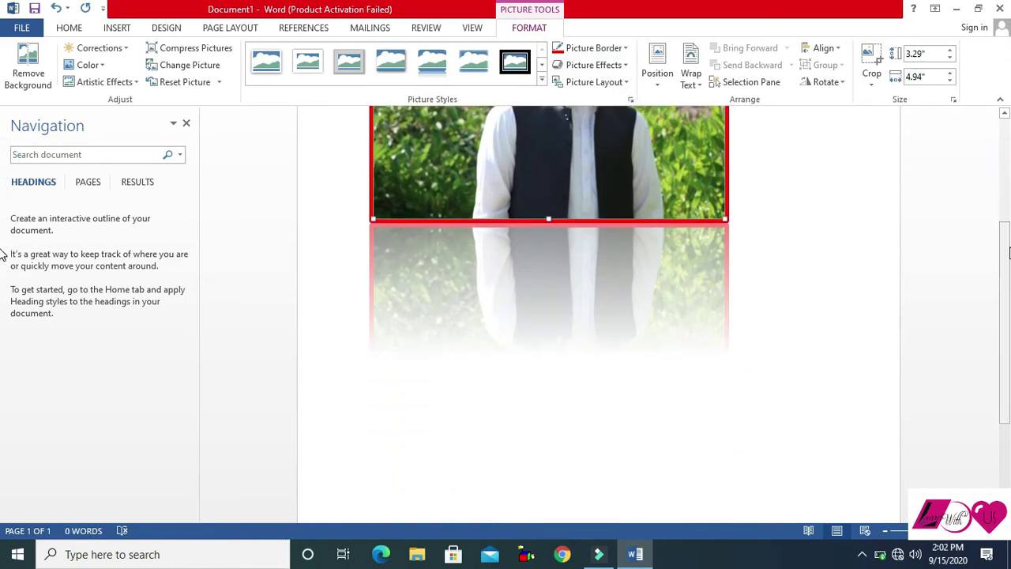
Skip the picture layouts and position the photo Top Center with text wrapping.
click(626, 82)
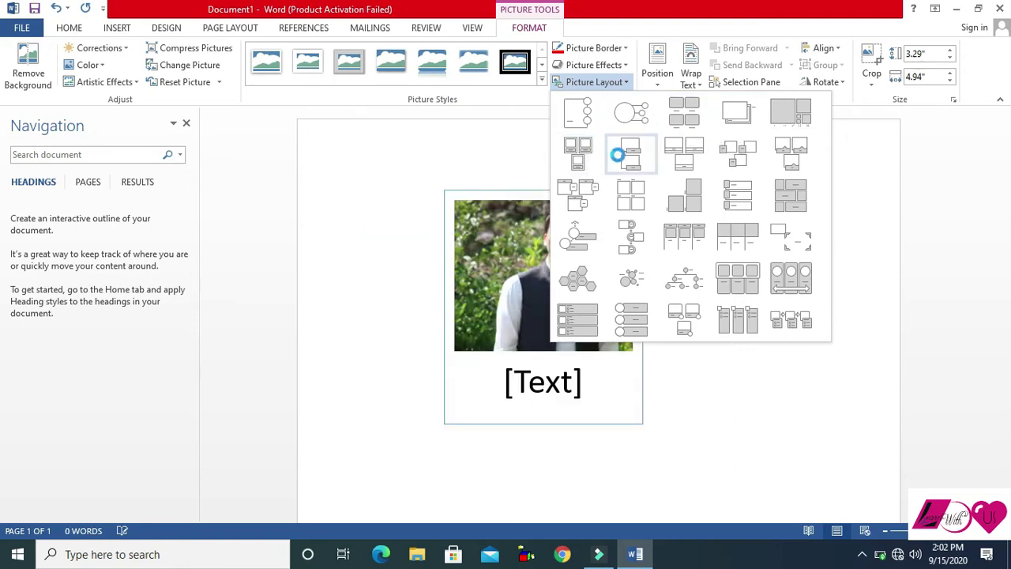
click(657, 87)
click(656, 79)
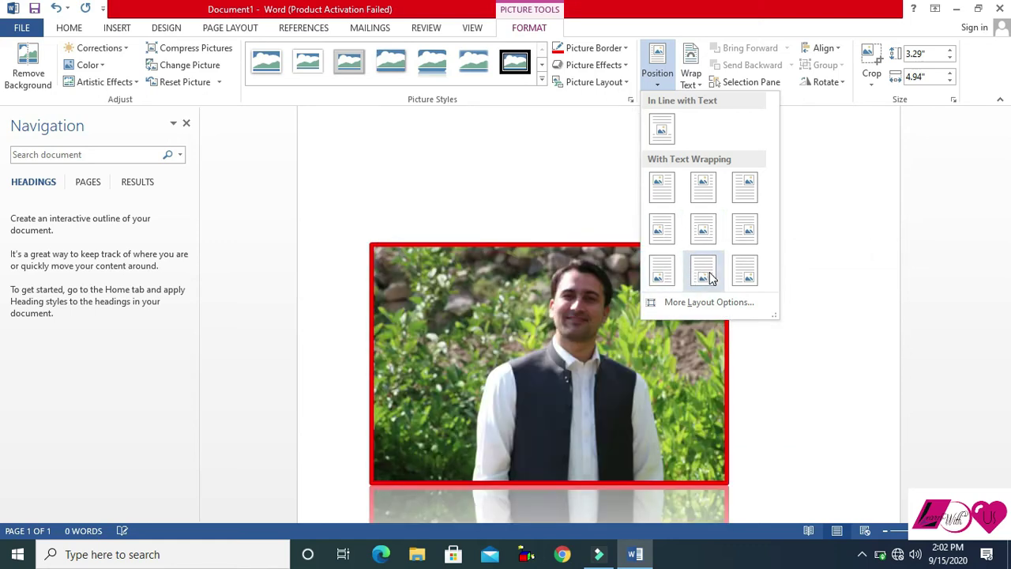
click(707, 186)
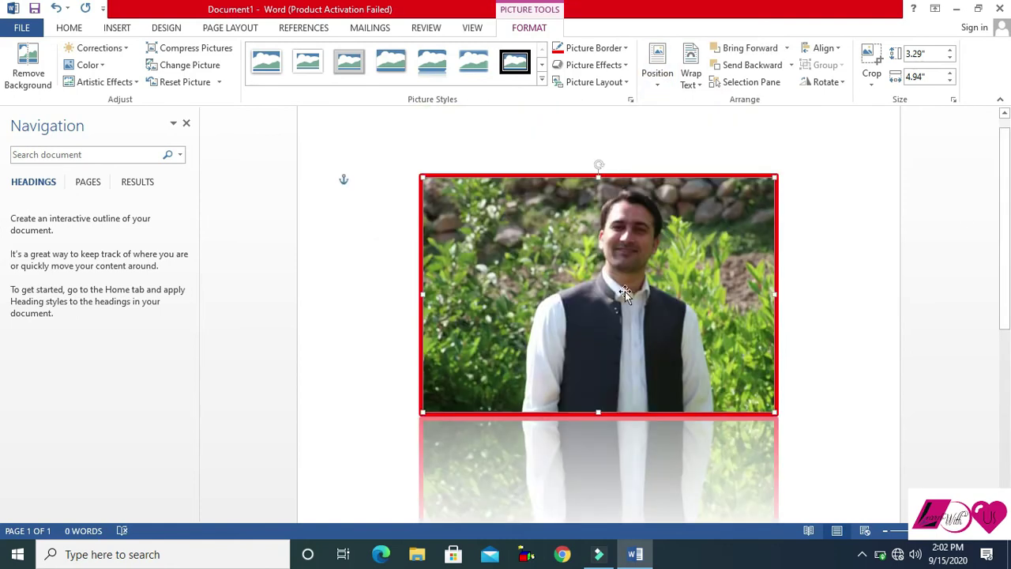
Move the photo lower on the page and toward the right margin.
drag(591, 296, 579, 432)
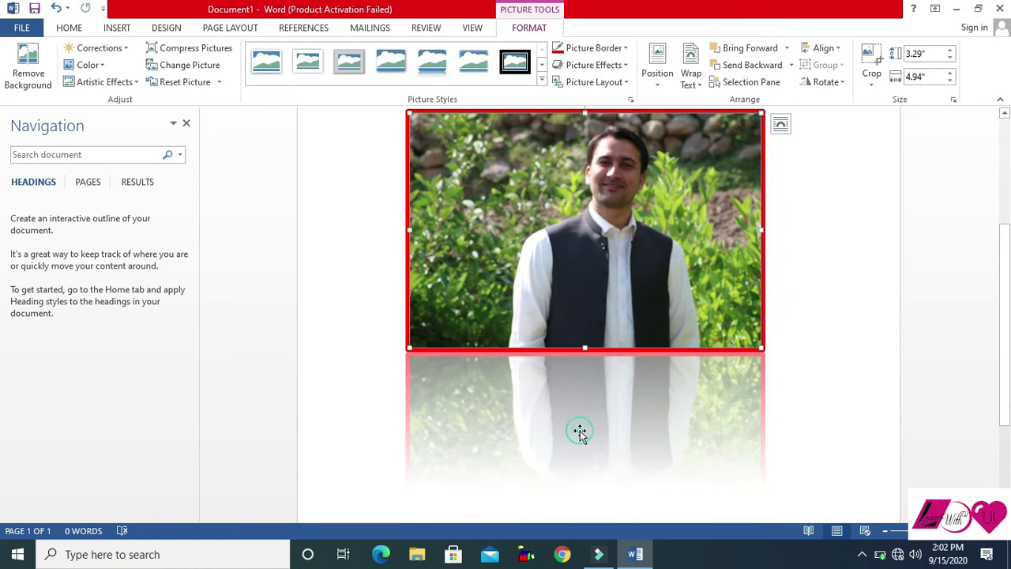
drag(552, 205, 555, 231)
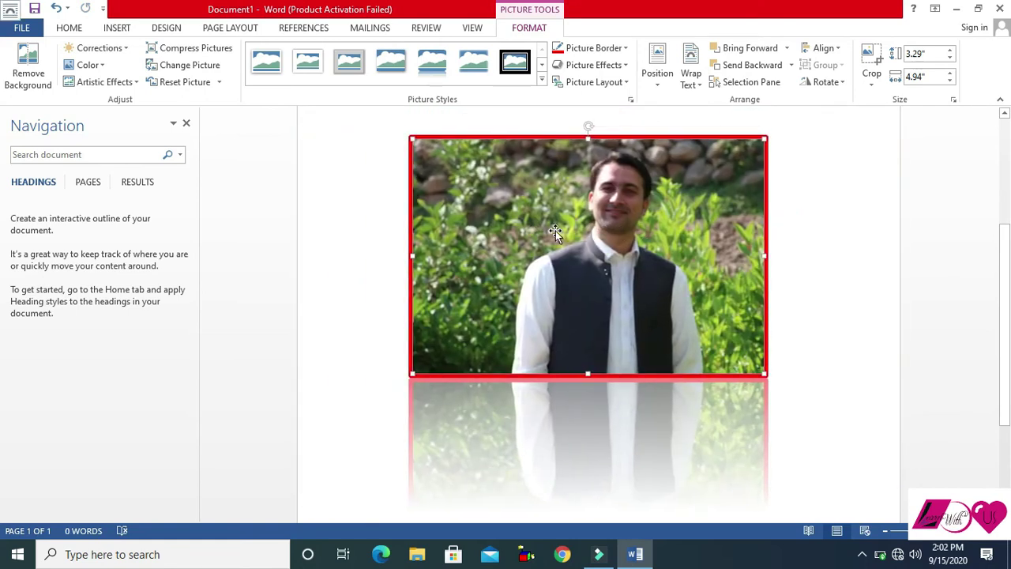
click(698, 87)
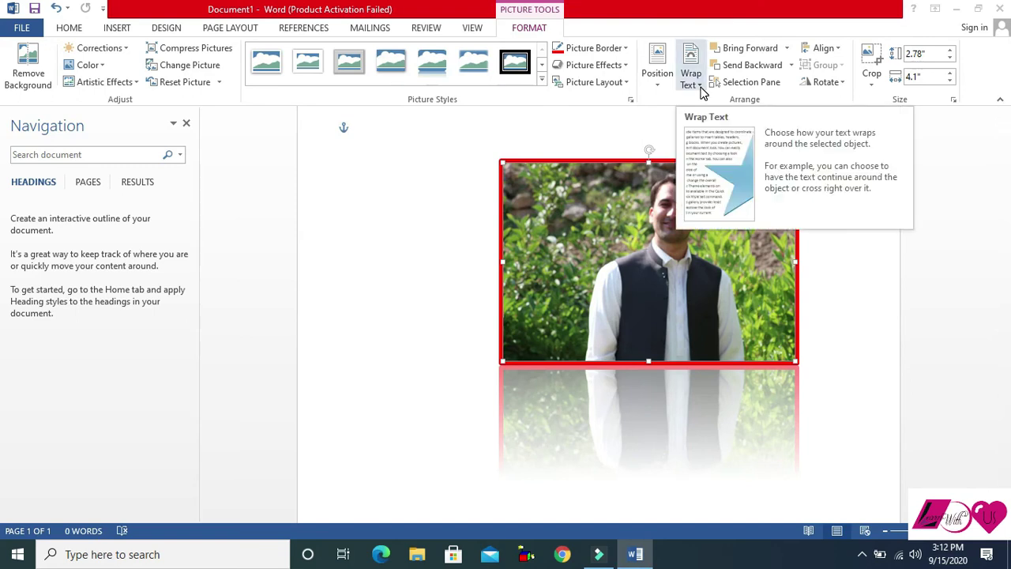
Generate filler paragraphs with =lorem(20) at the top of the page, then scroll back to page 1.
click(479, 178)
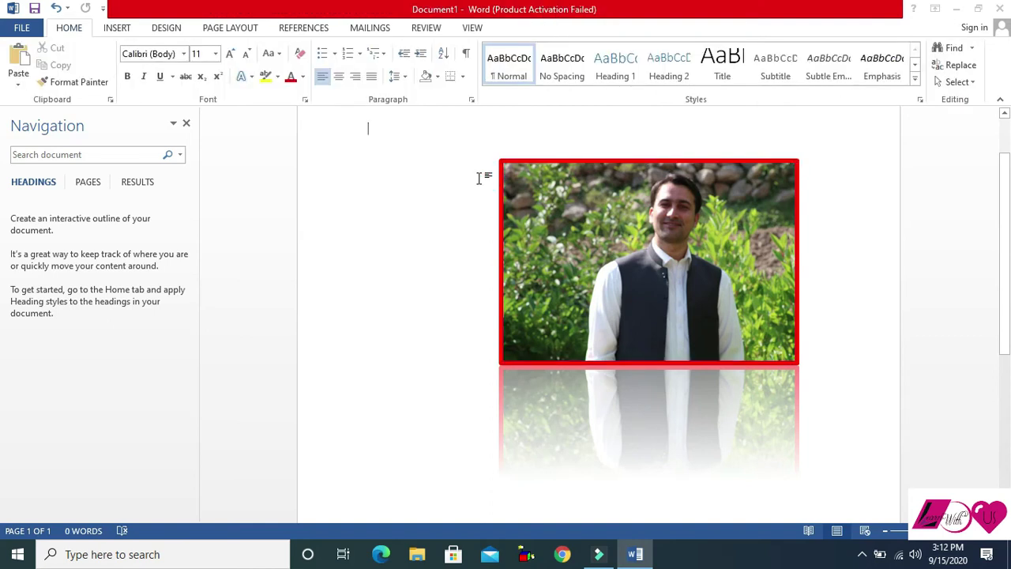
text(=lorem(20)
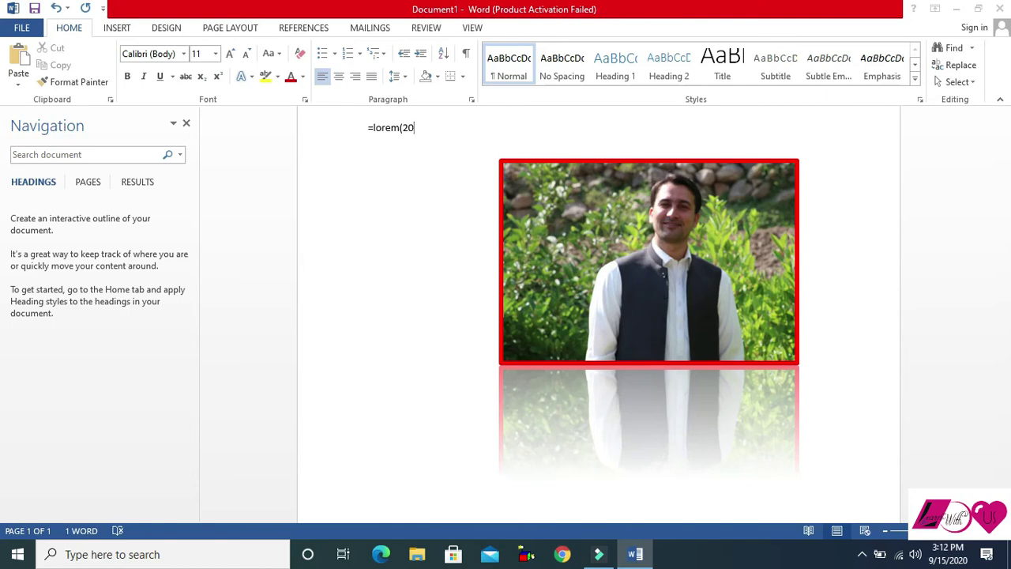
key(Return)
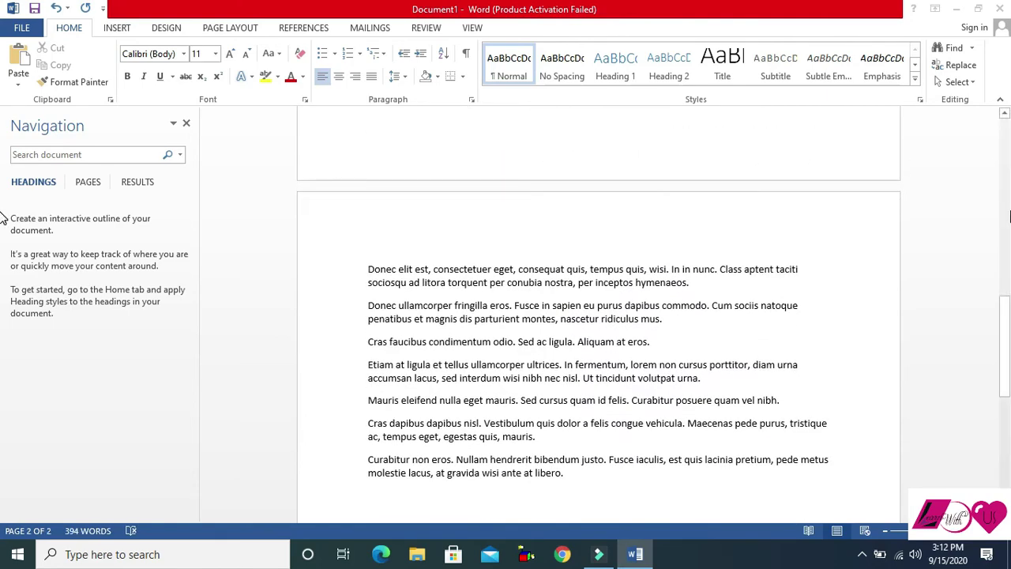
drag(1005, 332, 1007, 150)
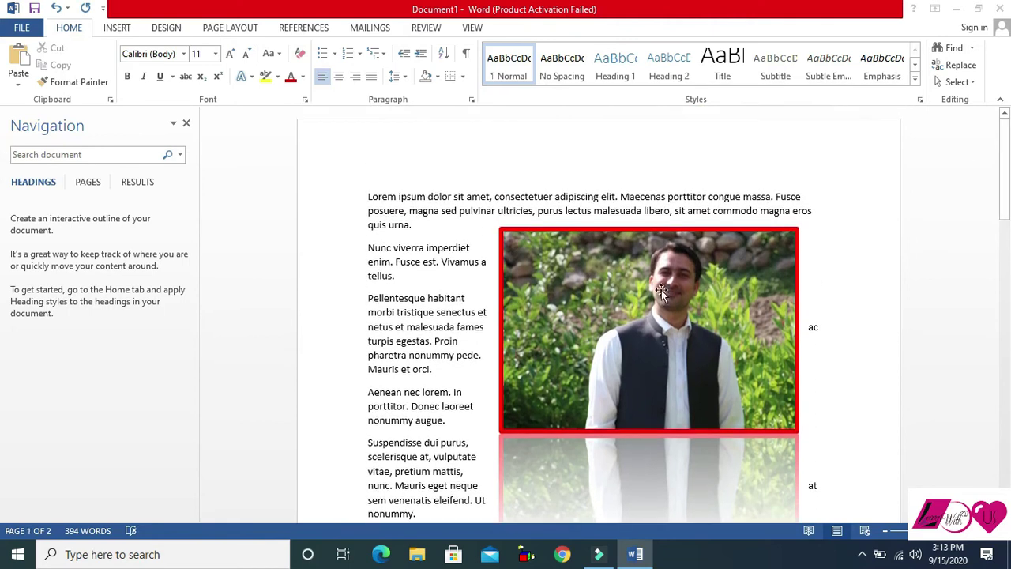
Set the photo's wrapping to In Line with Text, then to Square.
click(637, 297)
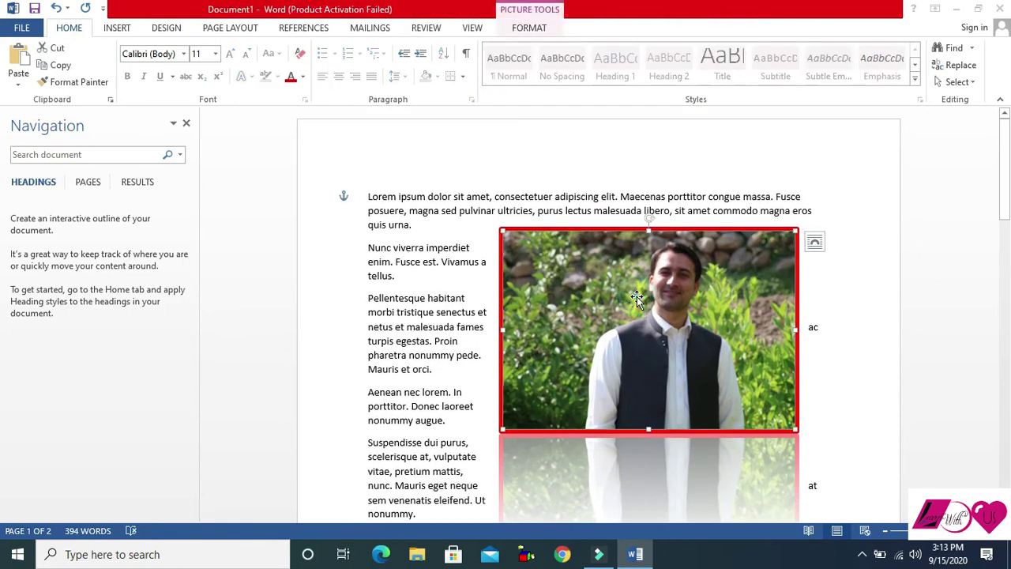
click(530, 28)
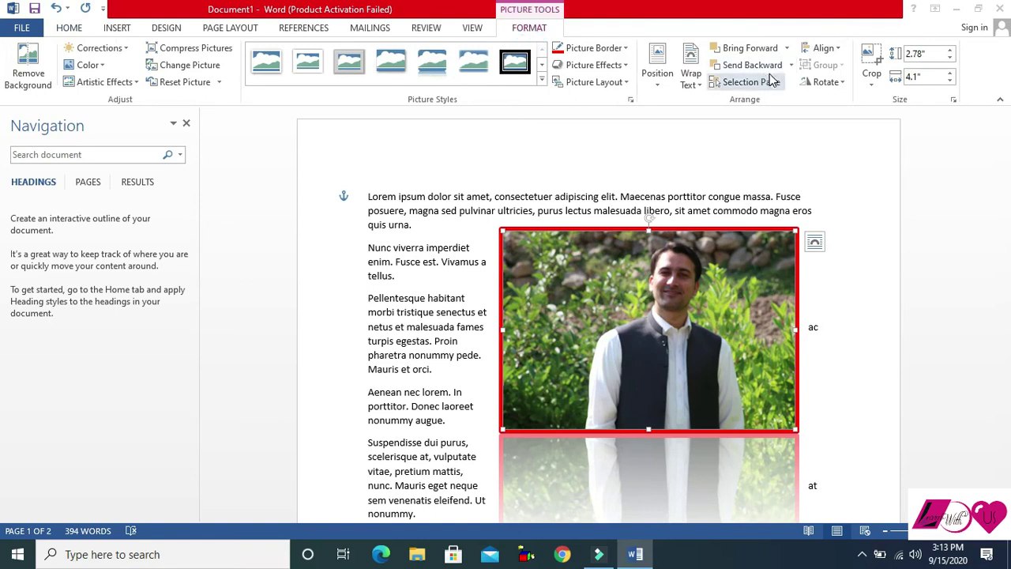
click(692, 77)
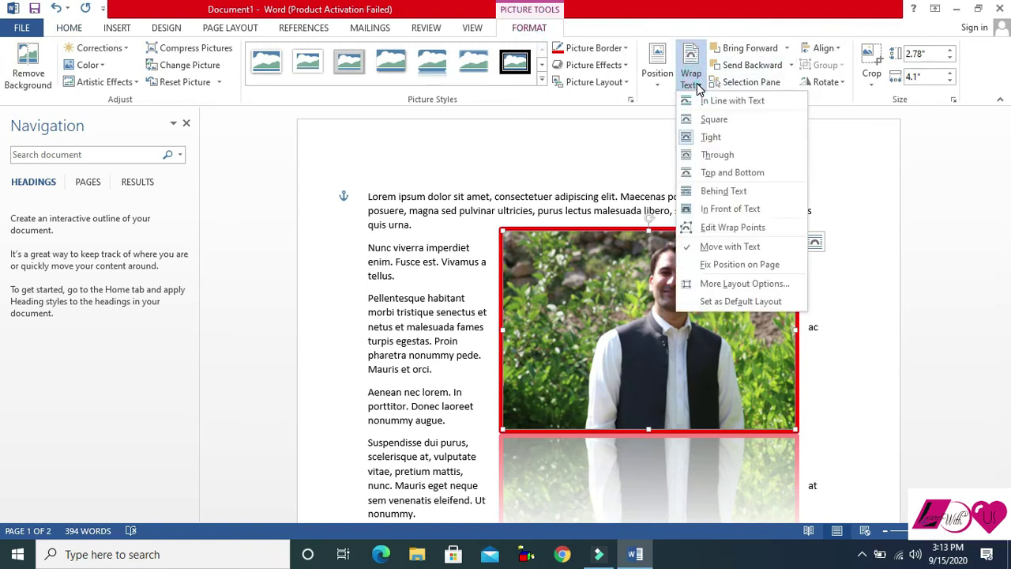
click(705, 101)
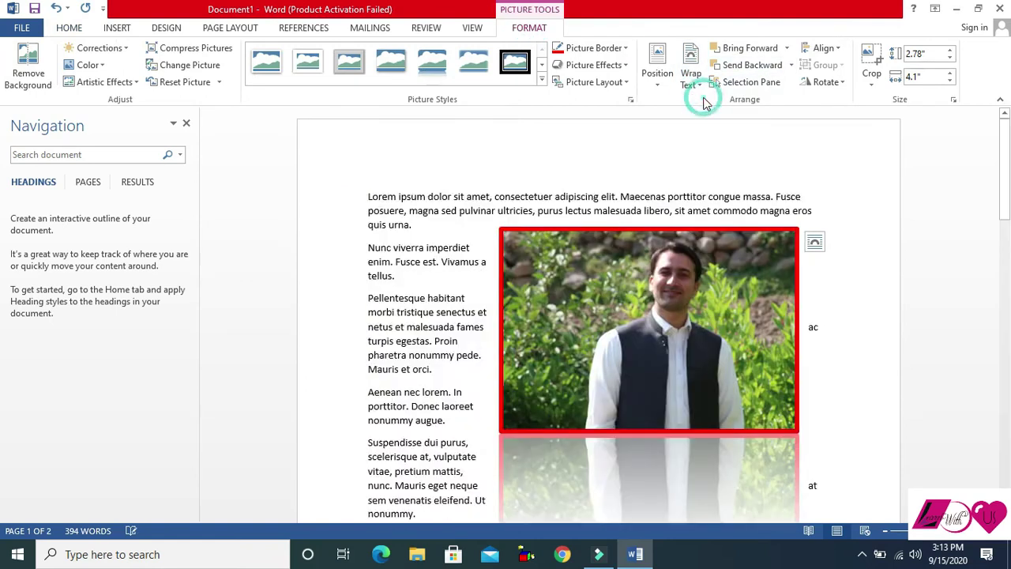
drag(1004, 150, 1006, 217)
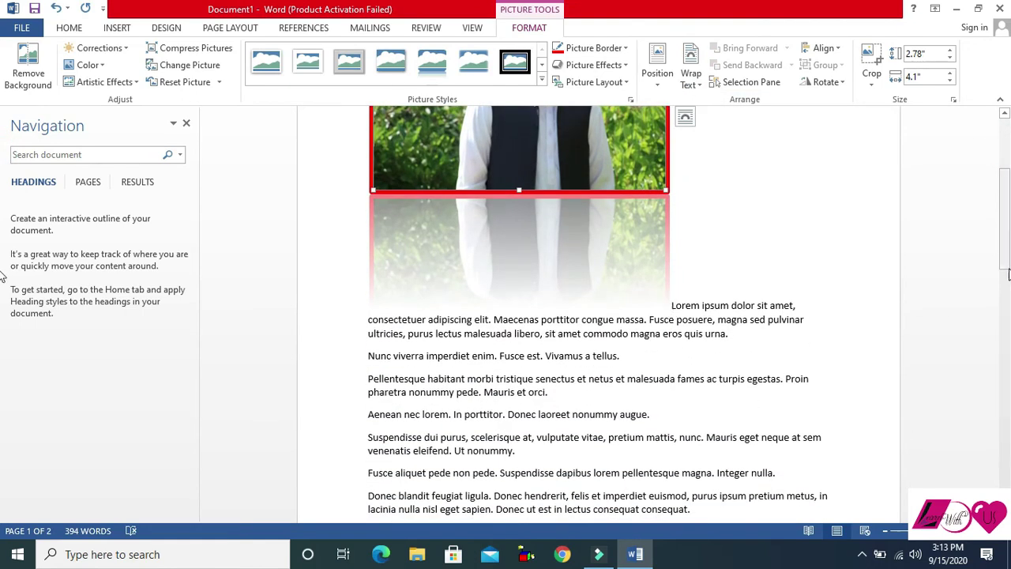
drag(1005, 269, 1004, 223)
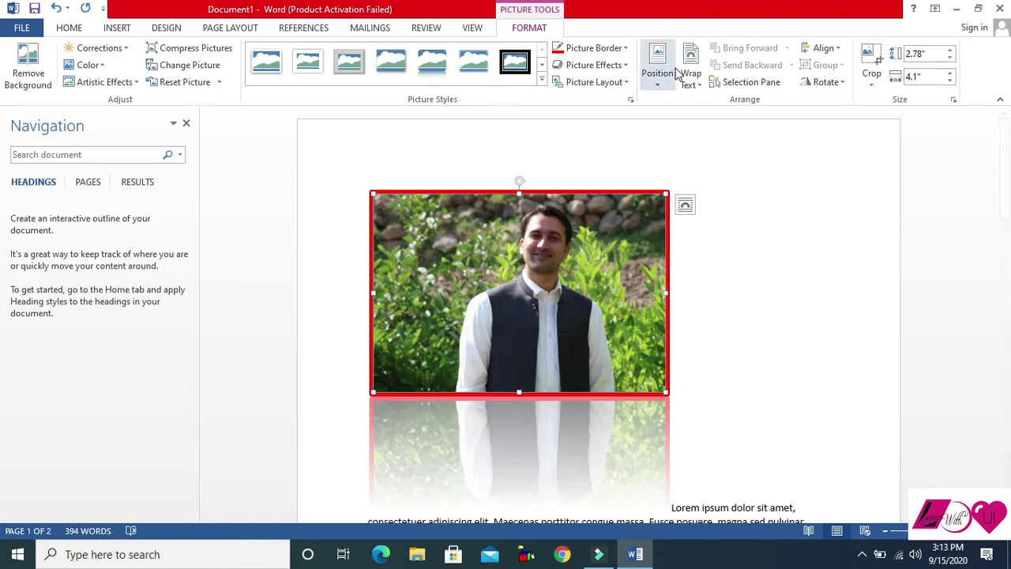
click(699, 91)
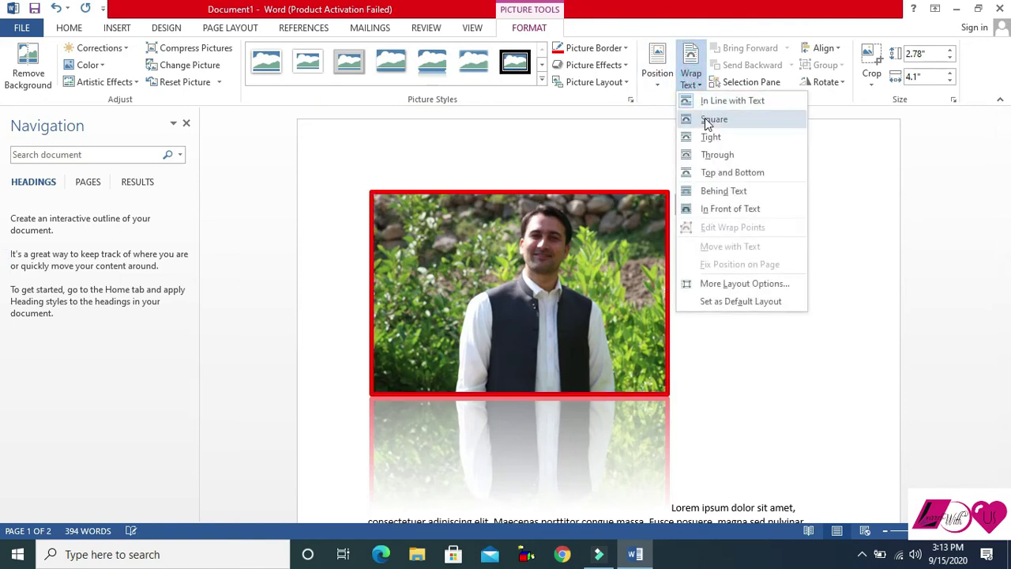
click(707, 122)
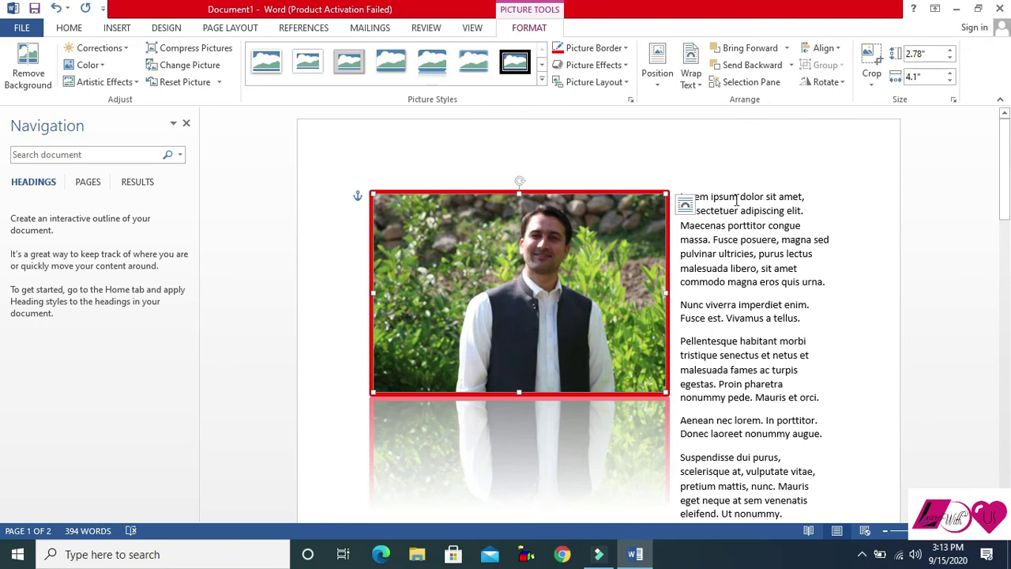
mouse_move(1003, 153)
mouse_down()
mouse_move(1007, 208)
mouse_move(1005, 153)
mouse_up()
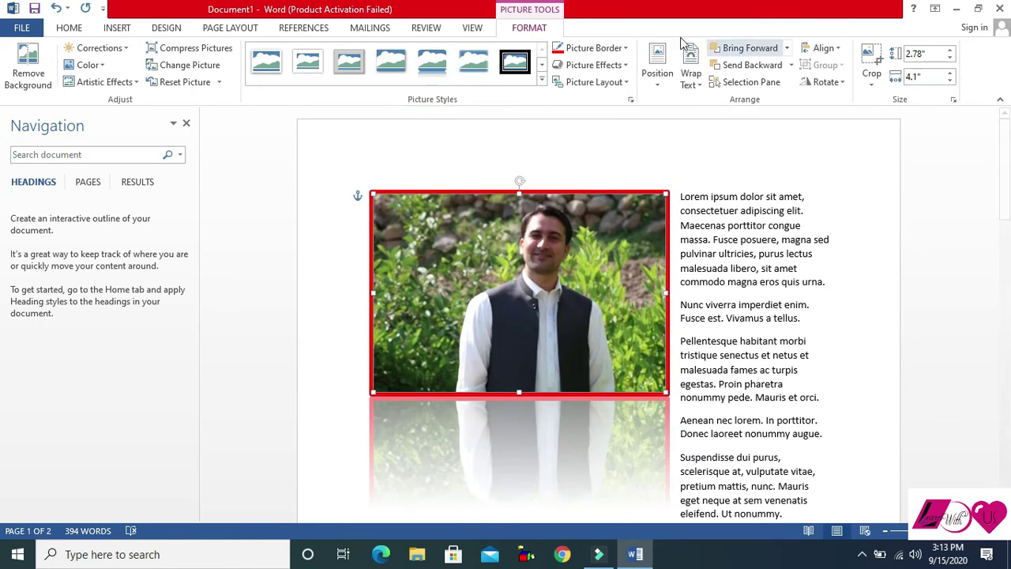
Try Tight, Through, and Top and Bottom wrapping on the photo.
click(701, 88)
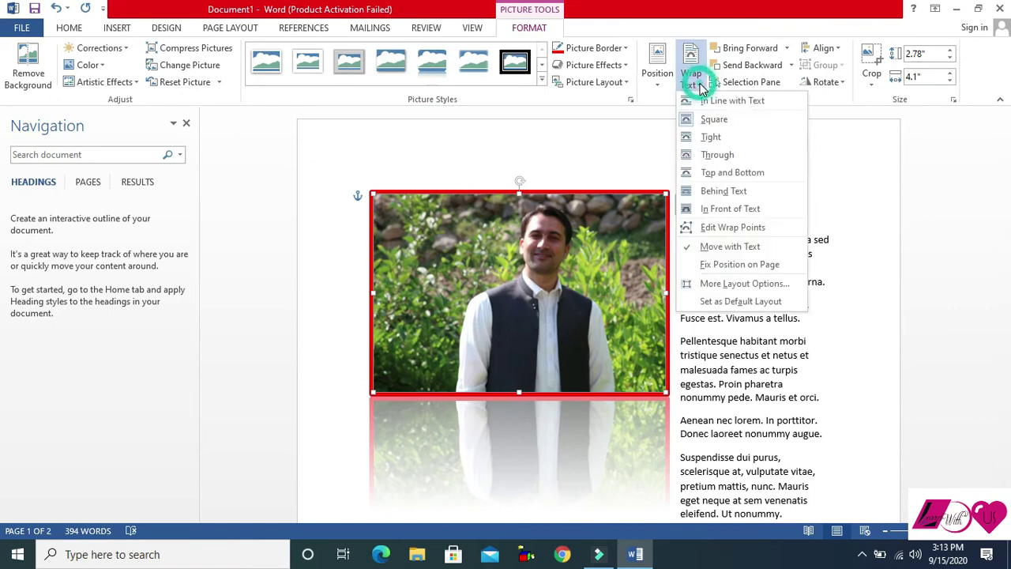
click(708, 138)
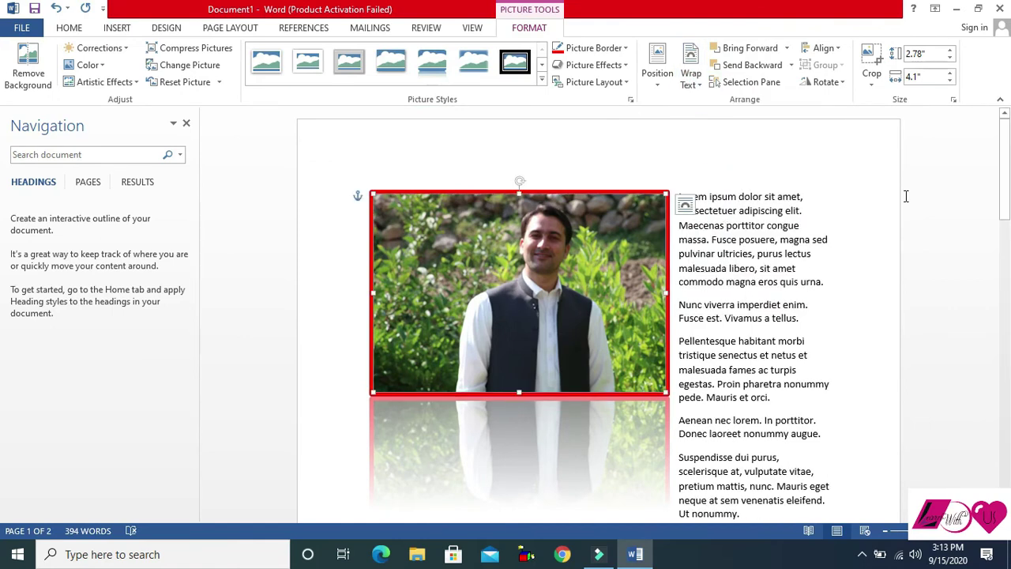
click(702, 88)
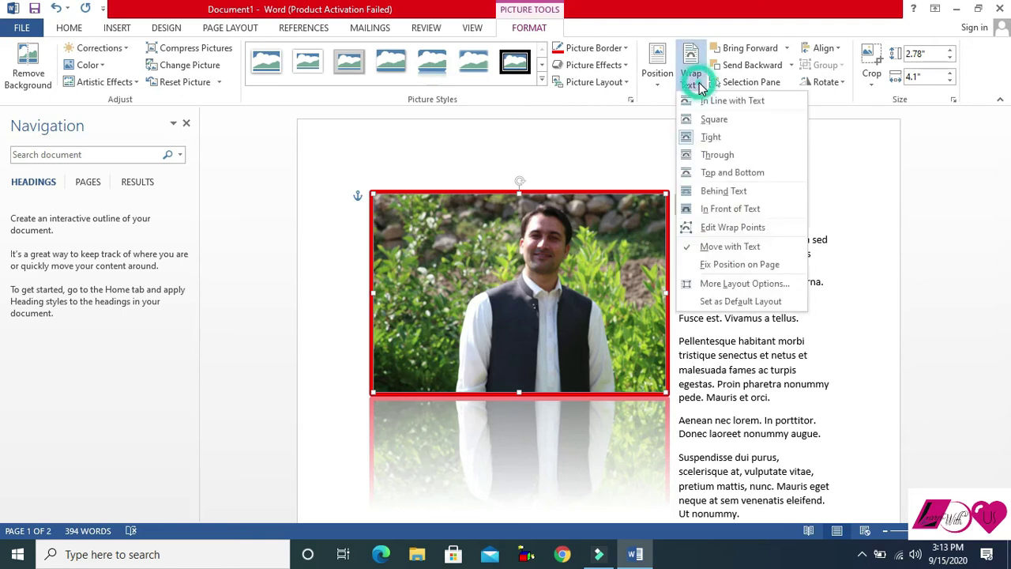
click(711, 160)
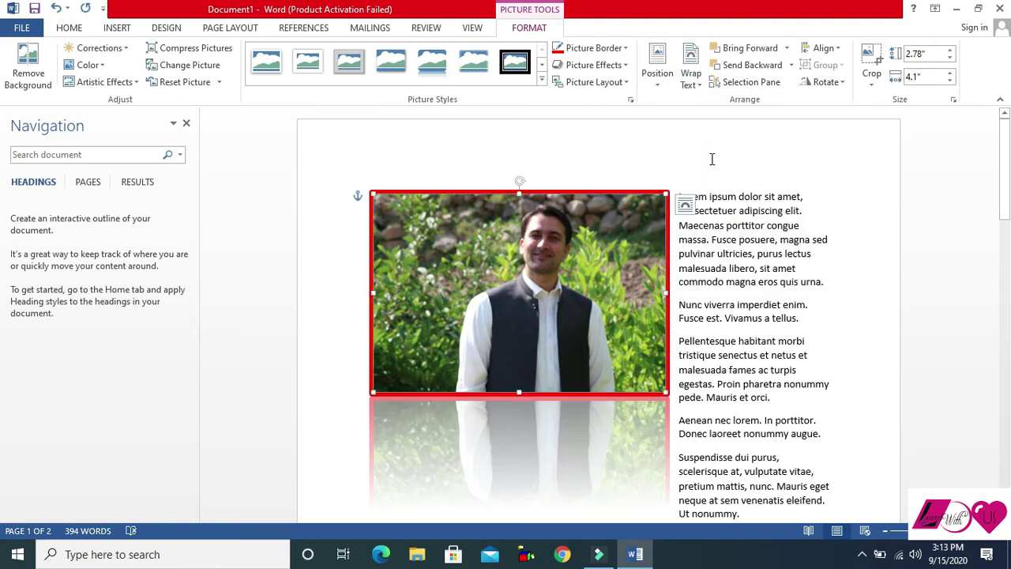
mouse_move(1006, 160)
mouse_down()
mouse_move(4, 247)
mouse_move(1005, 229)
mouse_move(1007, 142)
mouse_up()
click(702, 85)
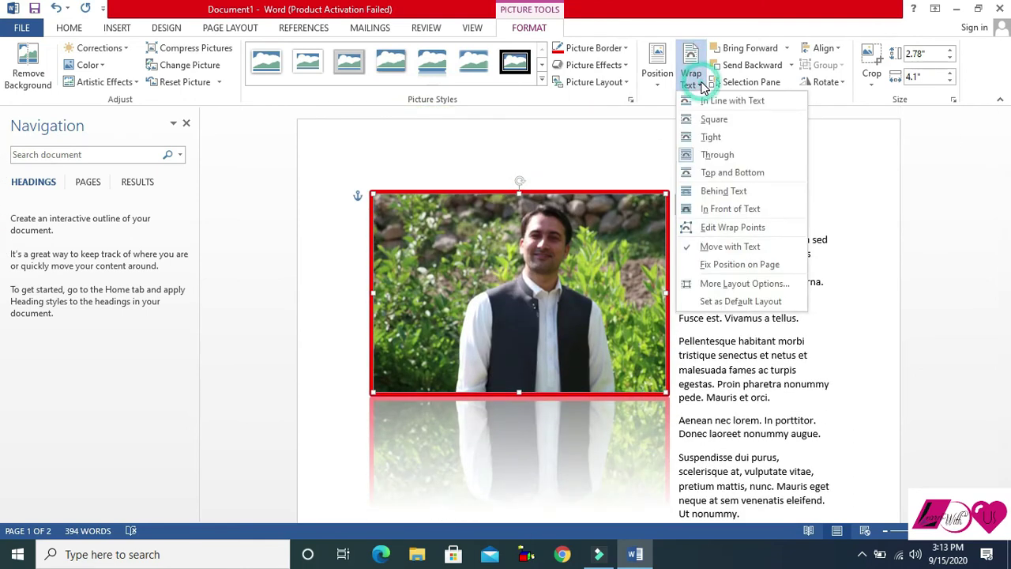
click(713, 174)
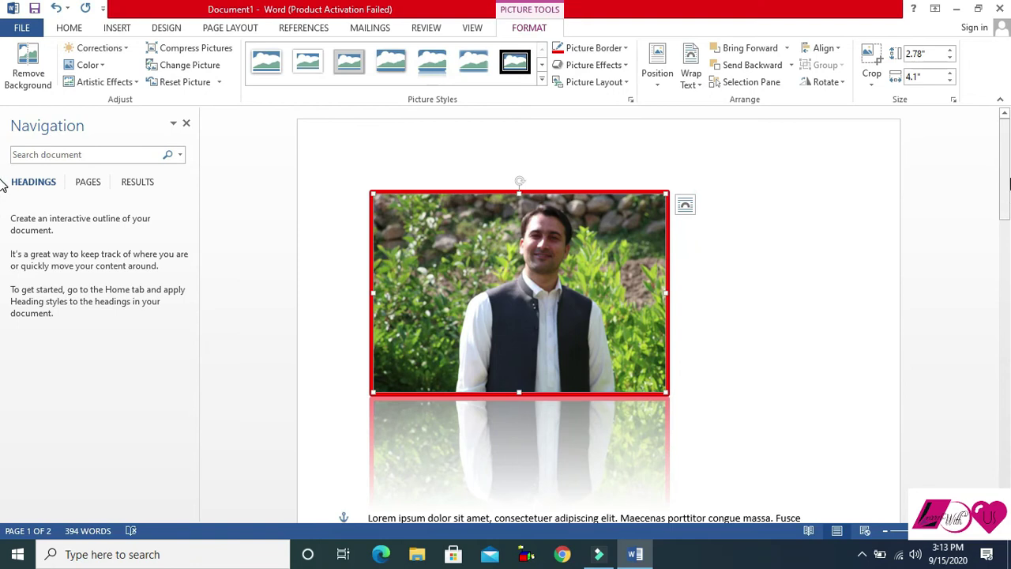
mouse_move(2, 183)
mouse_down()
mouse_move(2, 235)
mouse_move(3, 184)
mouse_up()
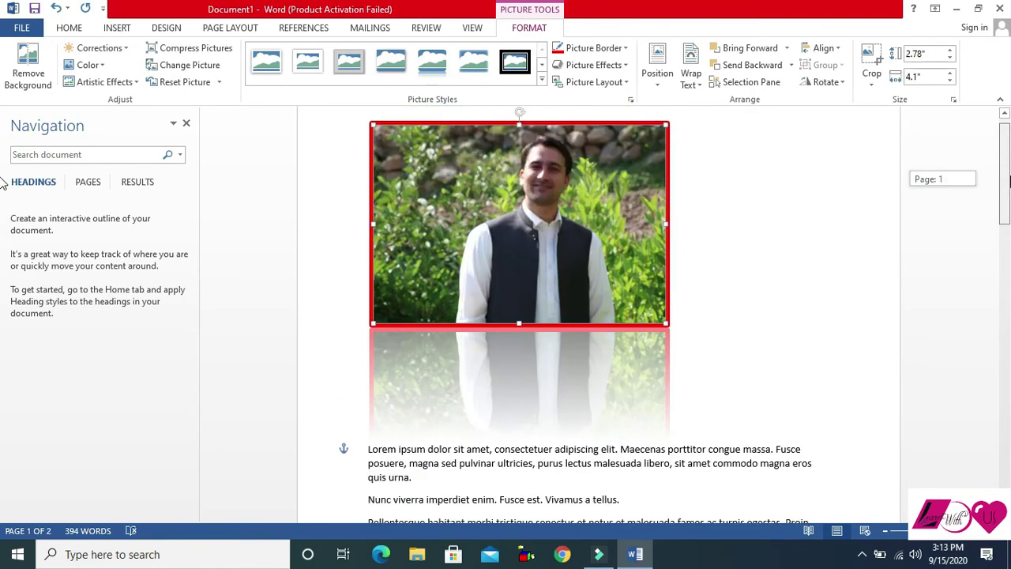
Put the photo Behind Text, then switch it to In Front of Text.
click(706, 84)
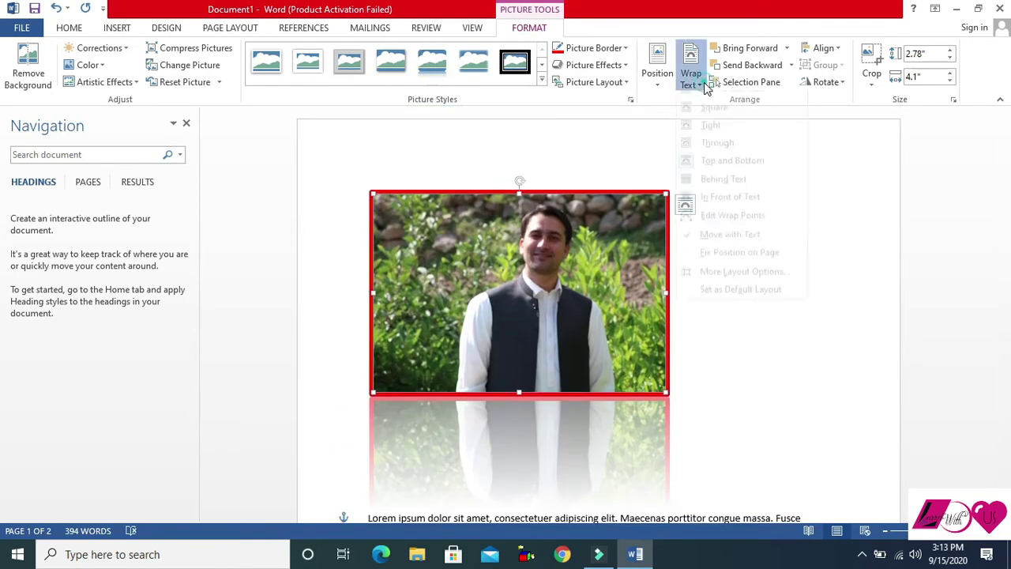
click(730, 199)
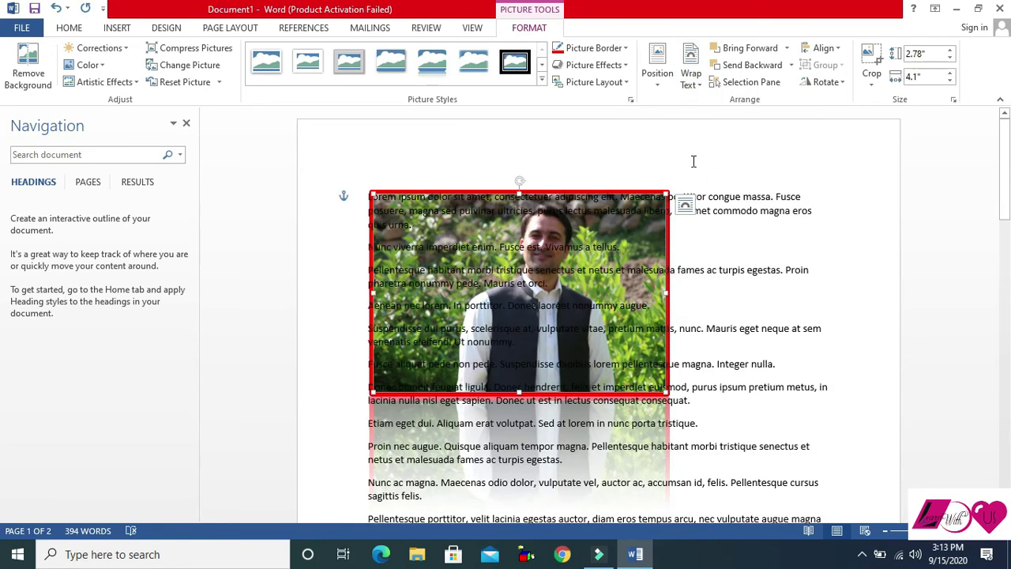
click(691, 79)
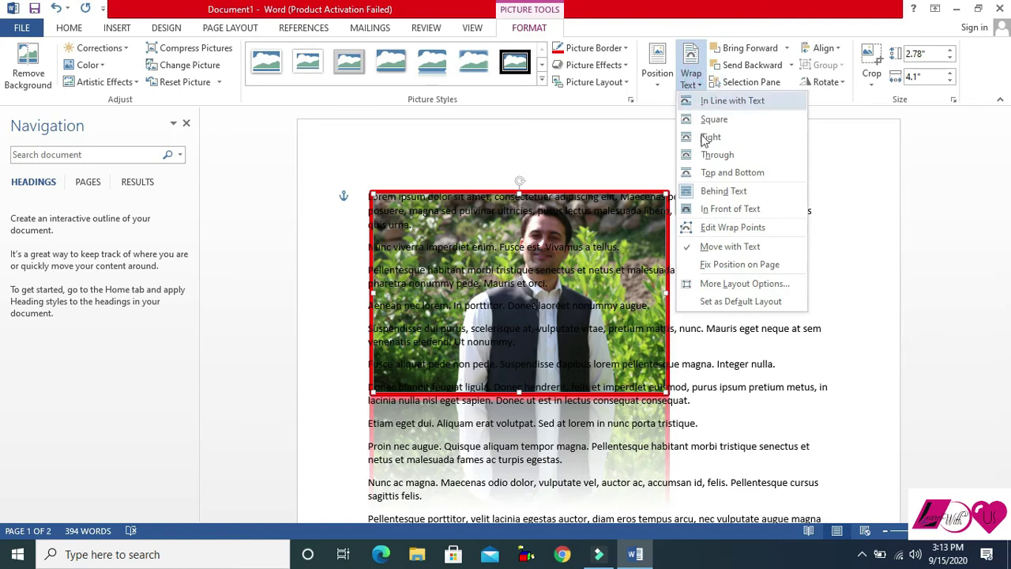
click(649, 227)
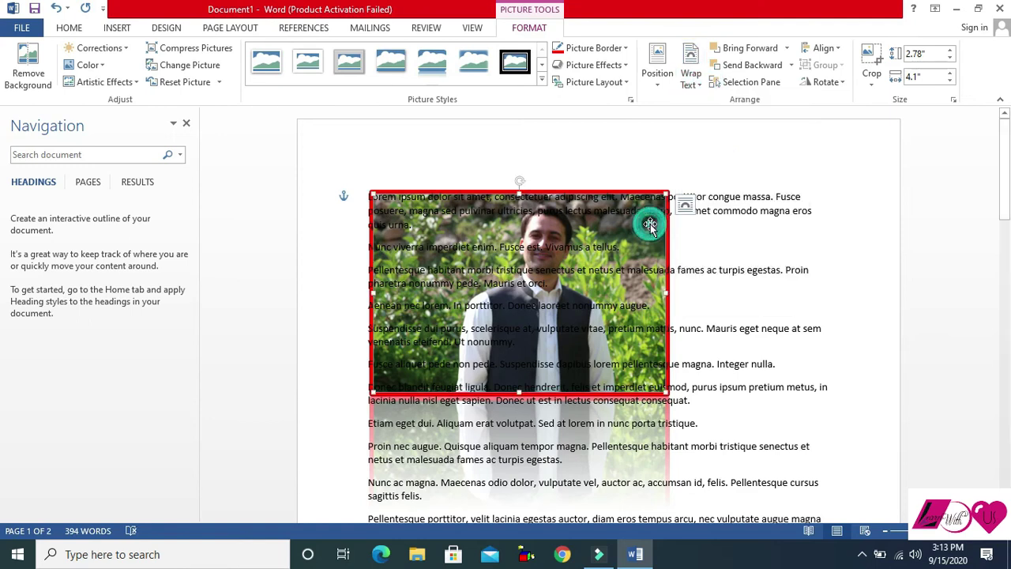
click(700, 83)
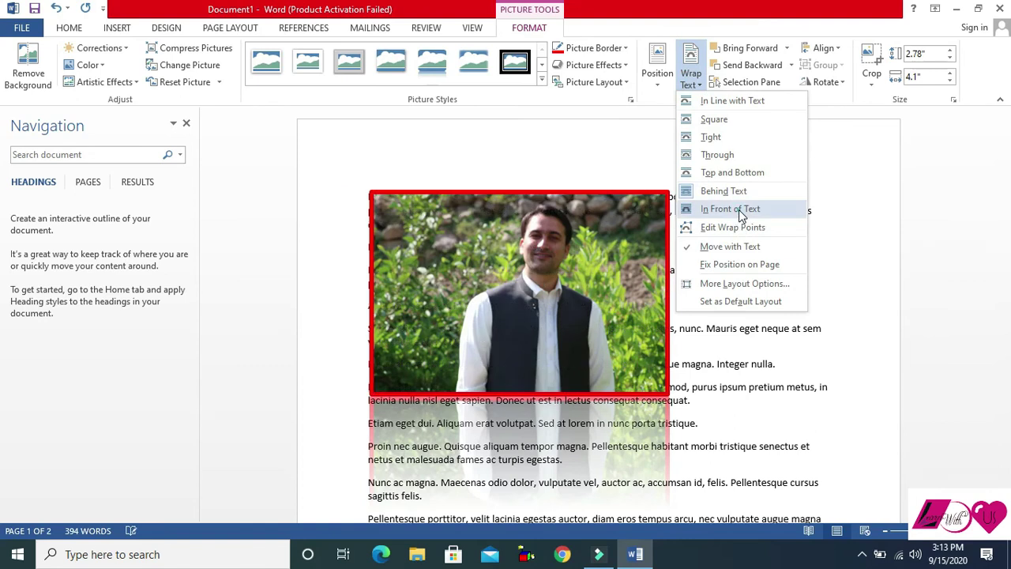
click(739, 209)
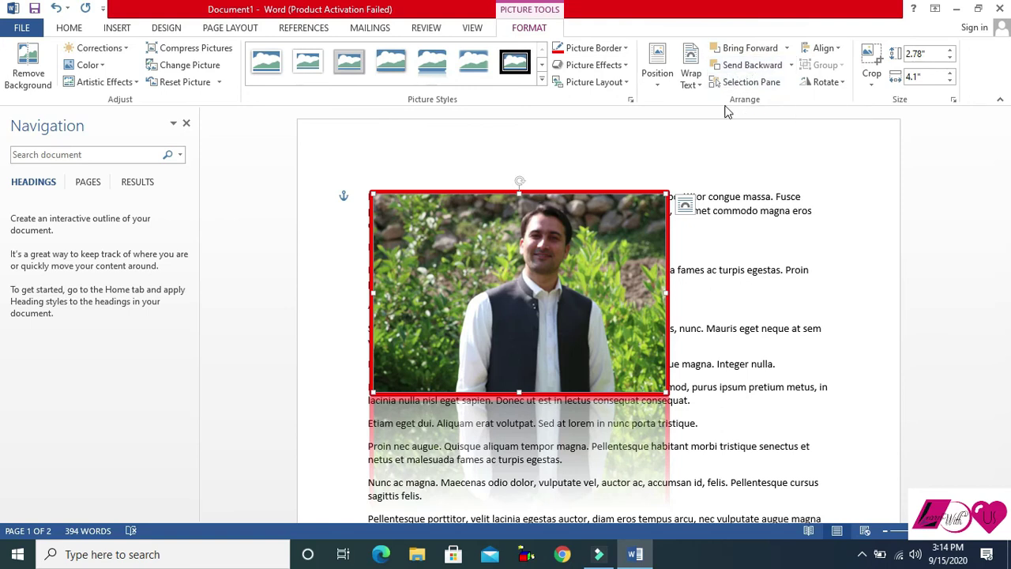
click(741, 223)
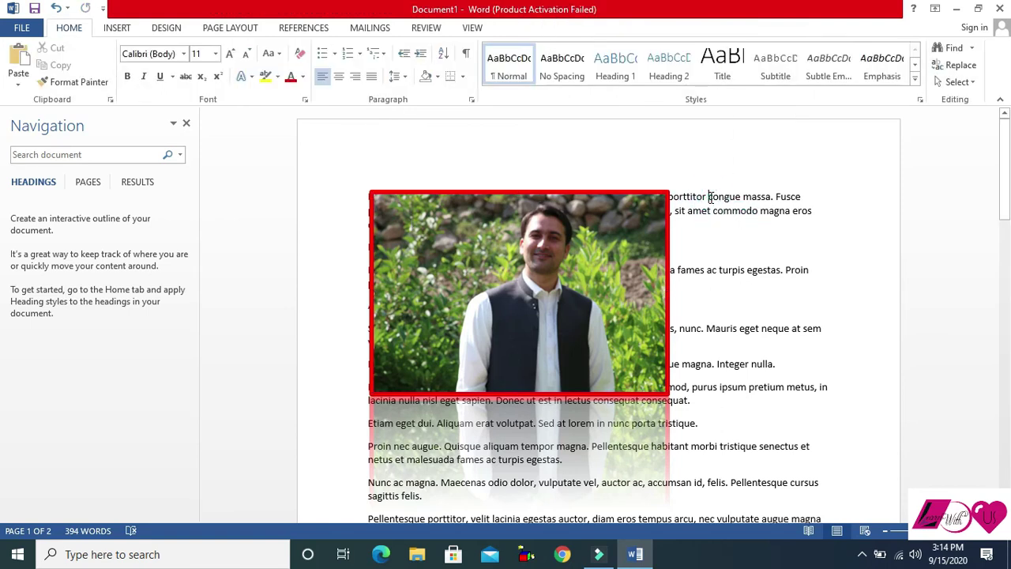
Duplicate the photo to its right, then bring the left copy forward and send it backward.
click(587, 252)
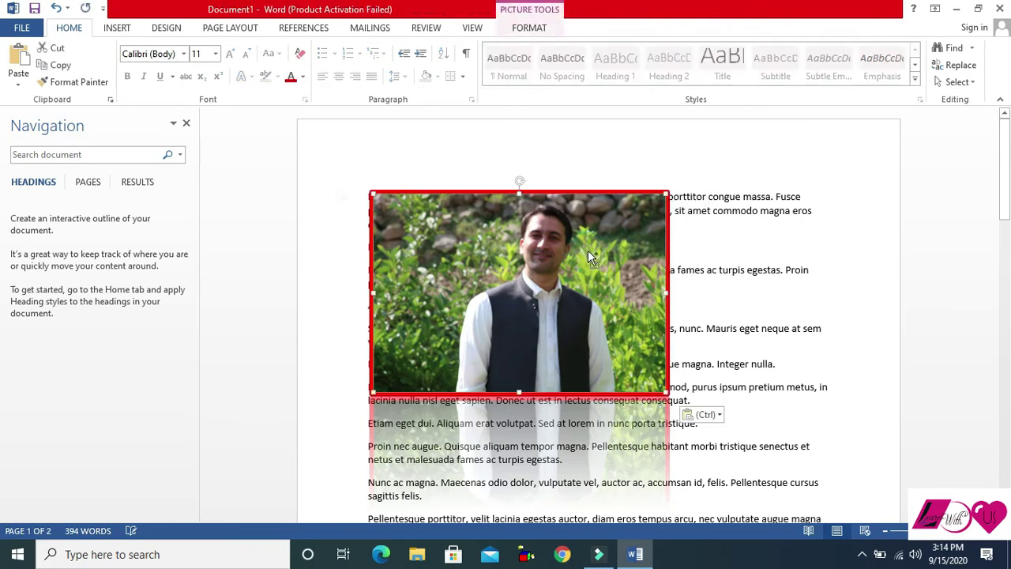
drag(588, 250, 774, 244)
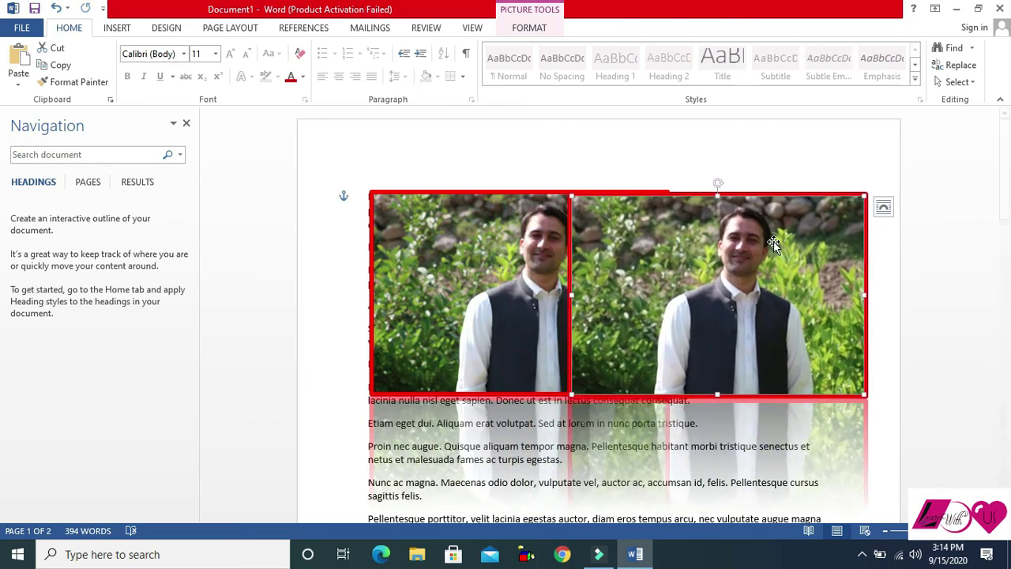
click(510, 263)
click(535, 30)
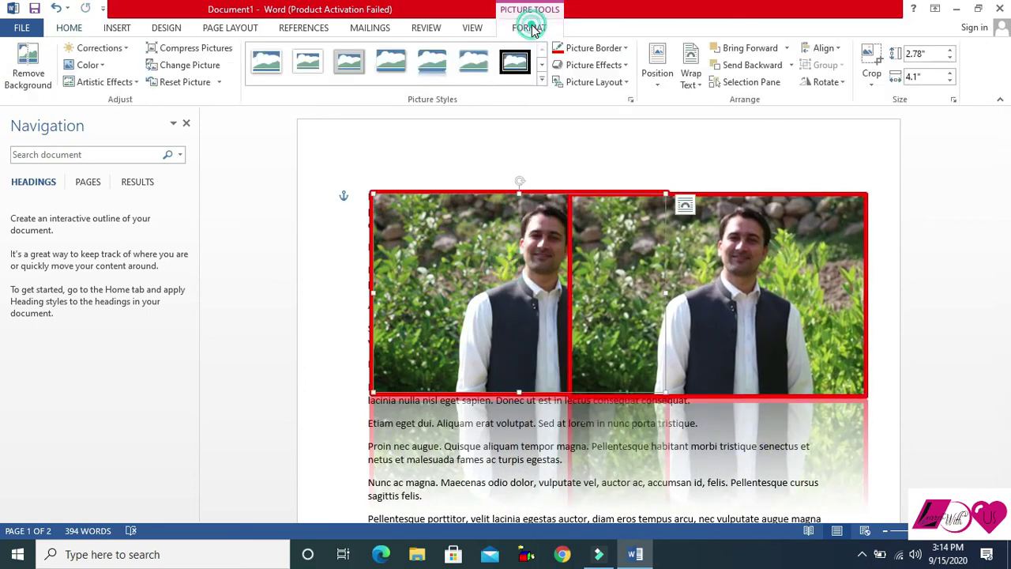
click(751, 50)
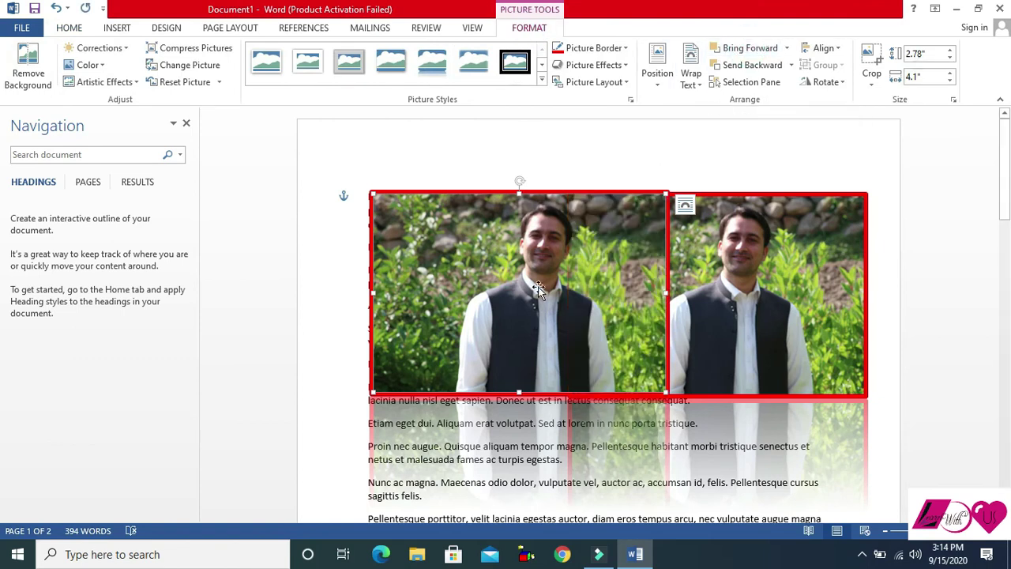
click(752, 65)
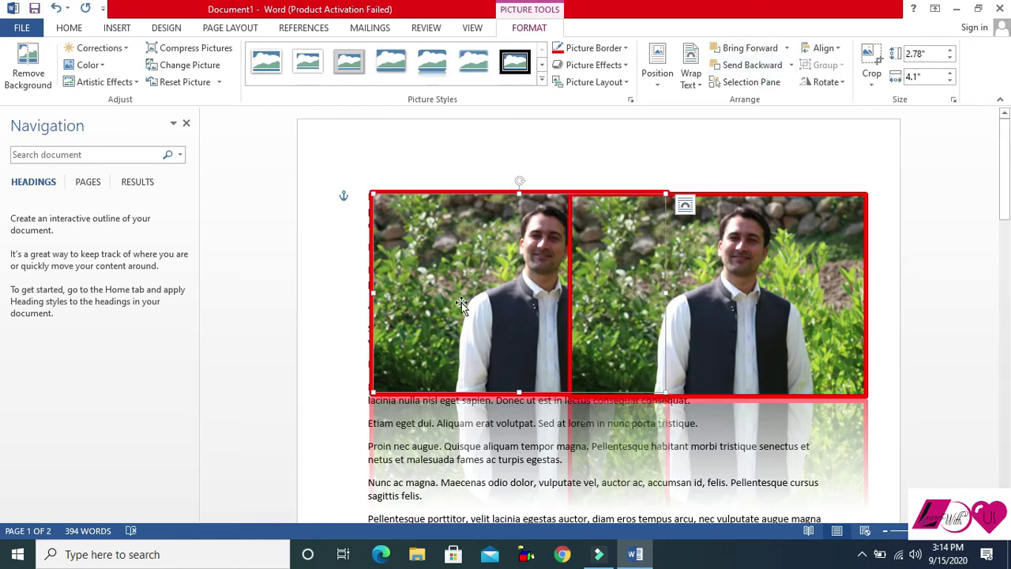
Open the Selection pane listing Picture 12 and Picture 9.
click(770, 273)
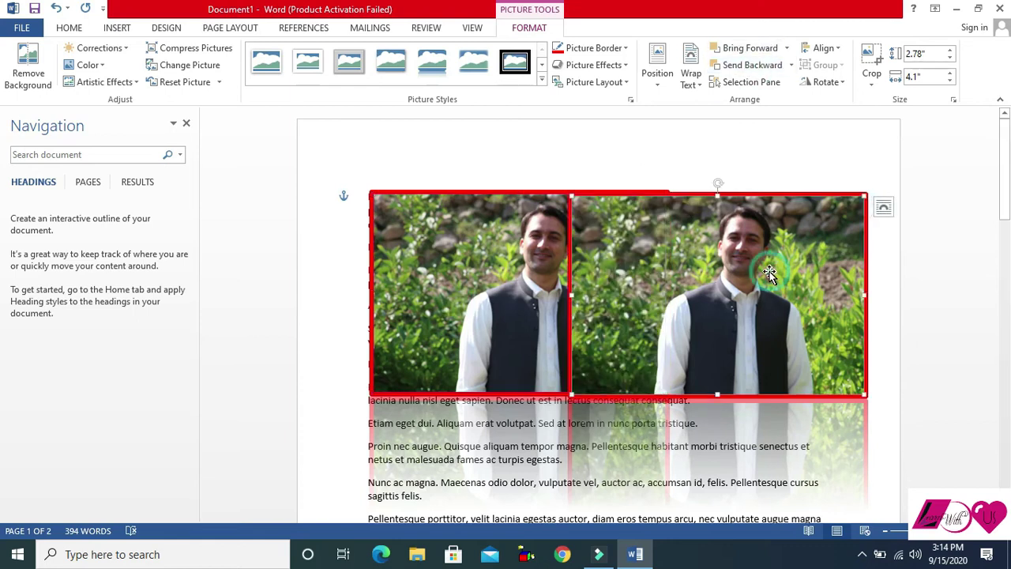
click(501, 261)
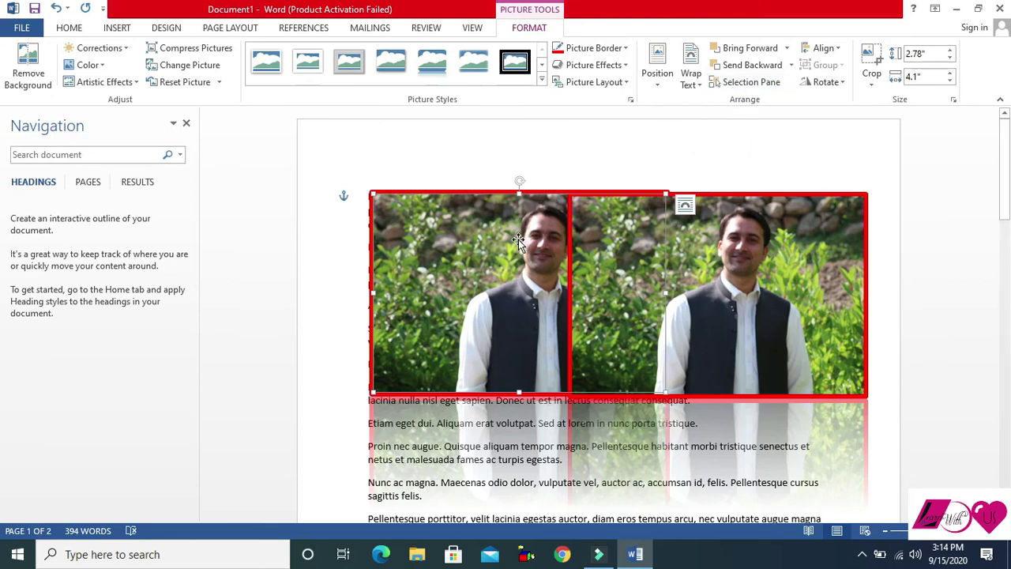
click(750, 83)
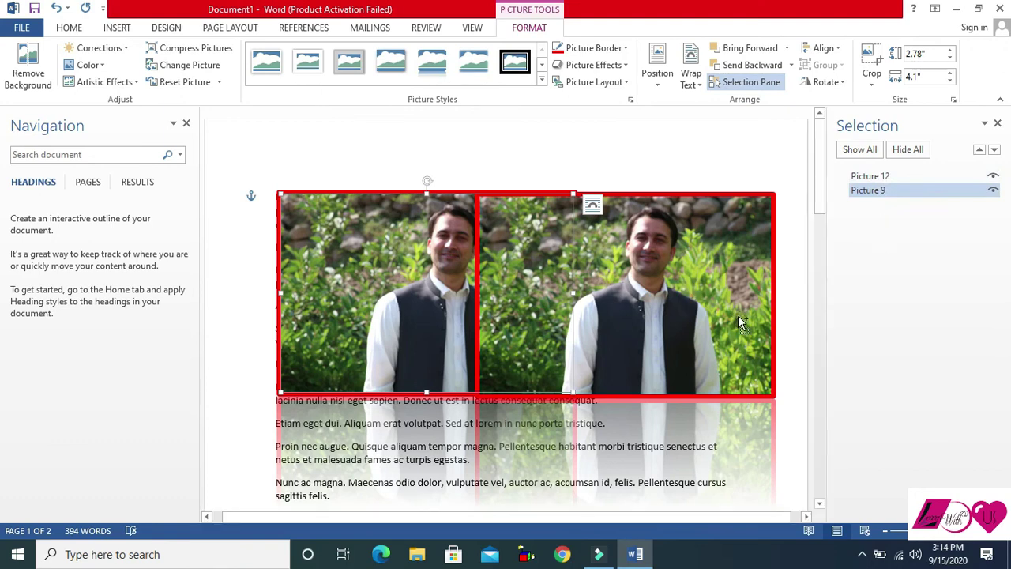
Paste an extra photo copy, close the Selection pane, and delete the pasted Picture 13.
key(ctrl+v)
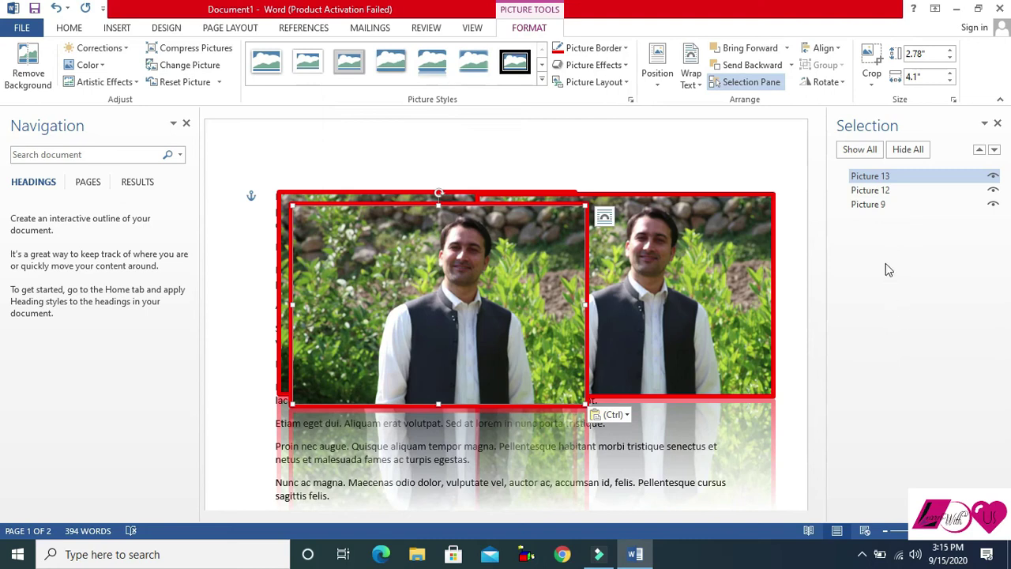
click(997, 124)
click(531, 289)
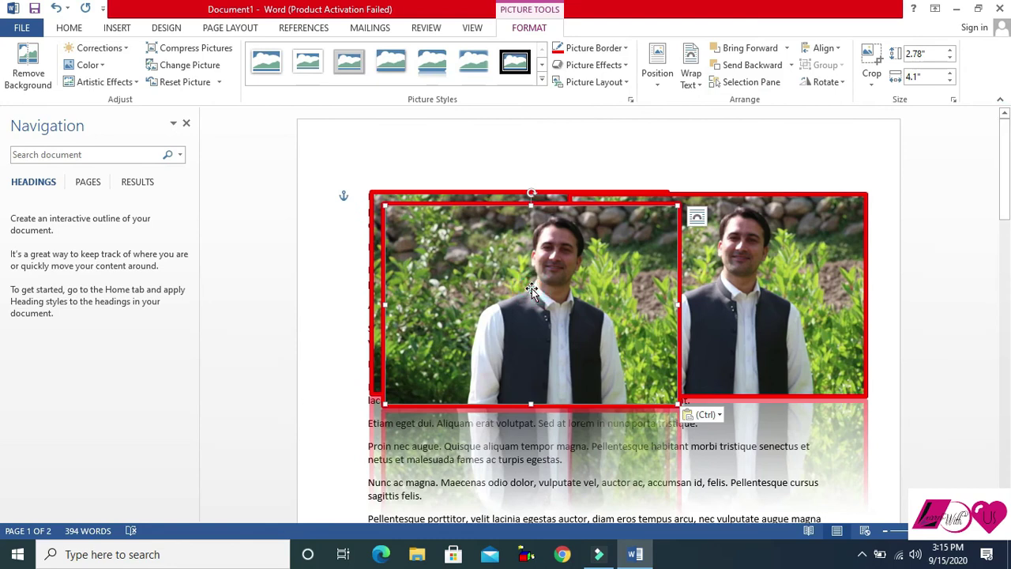
key(Delete)
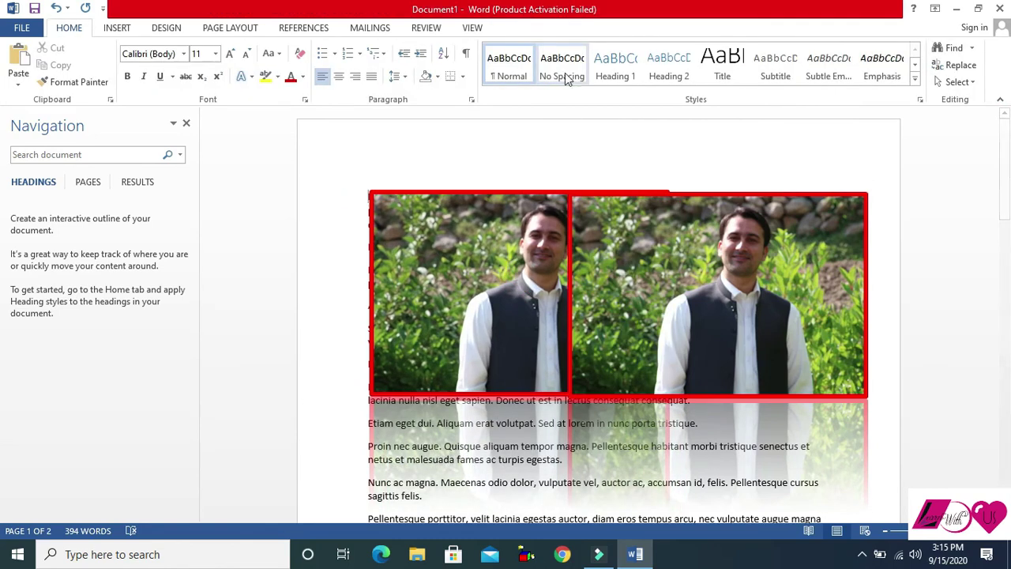
click(516, 224)
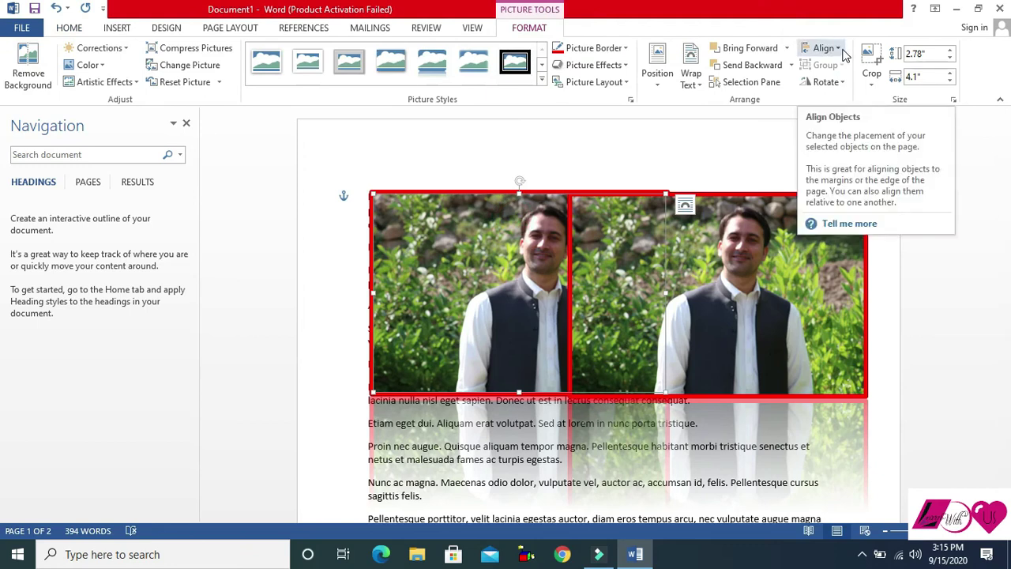
click(840, 49)
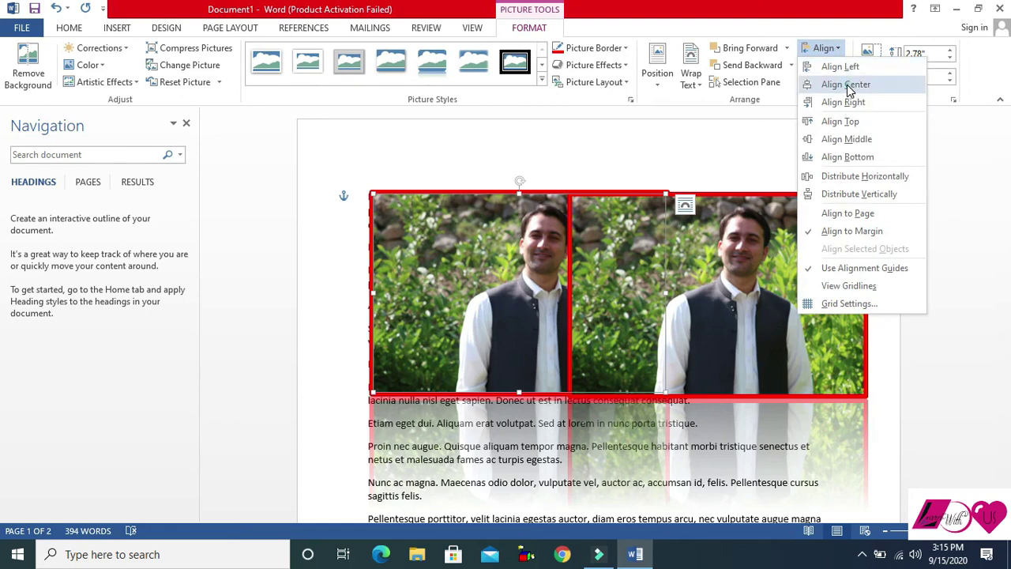
click(846, 84)
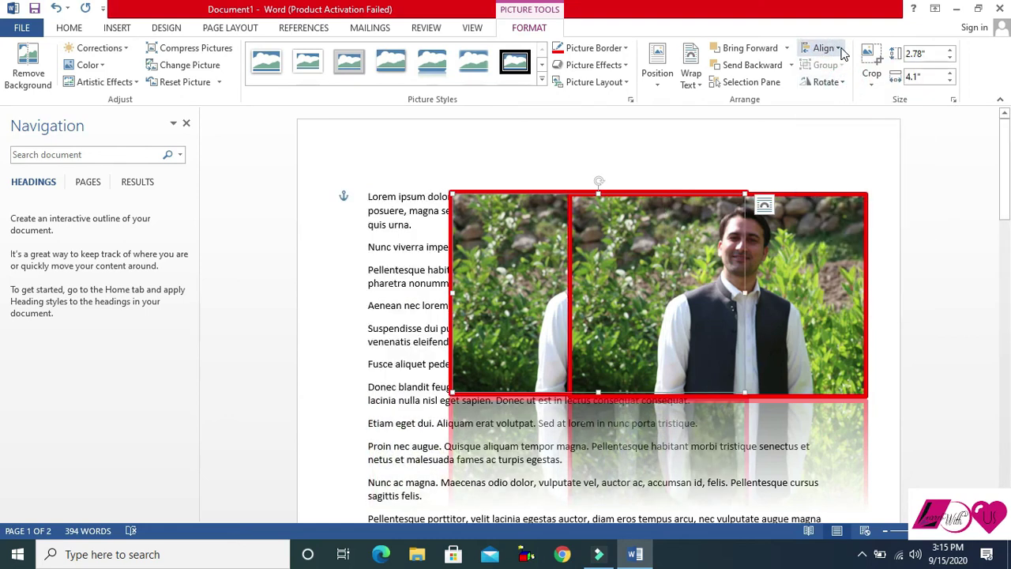
click(837, 48)
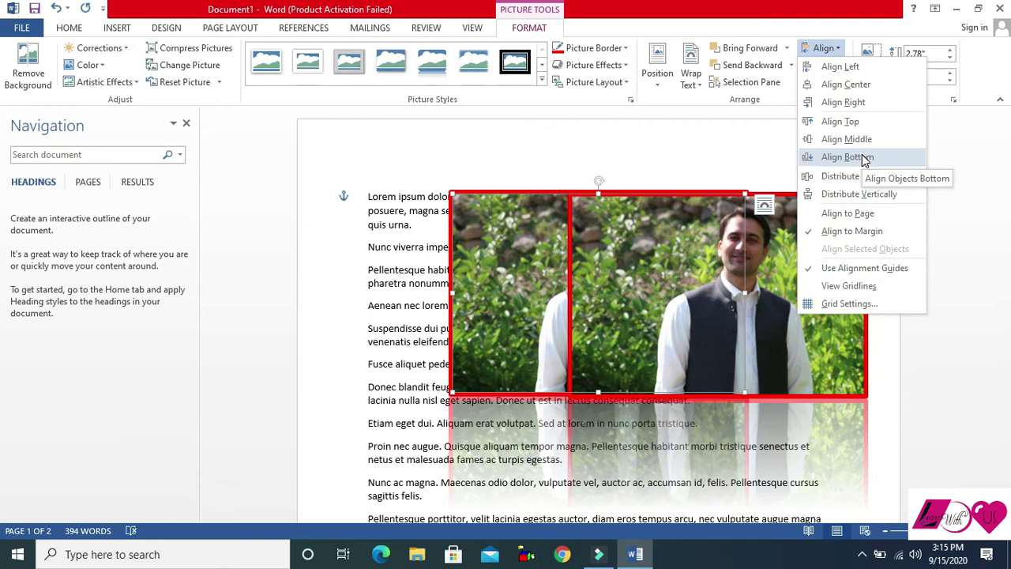
click(840, 66)
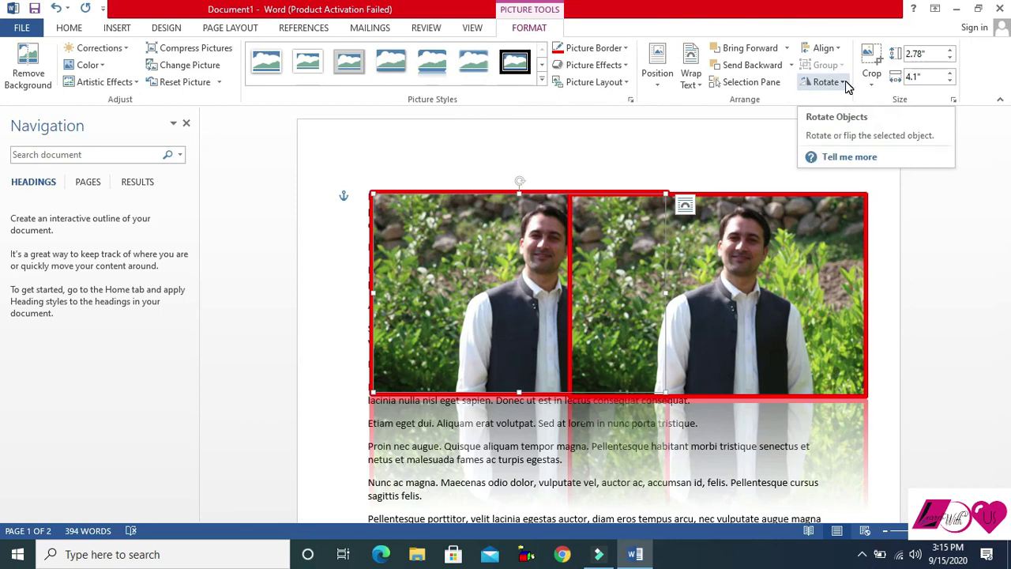
Select both red-bordered photos and group them into a single object.
click(844, 83)
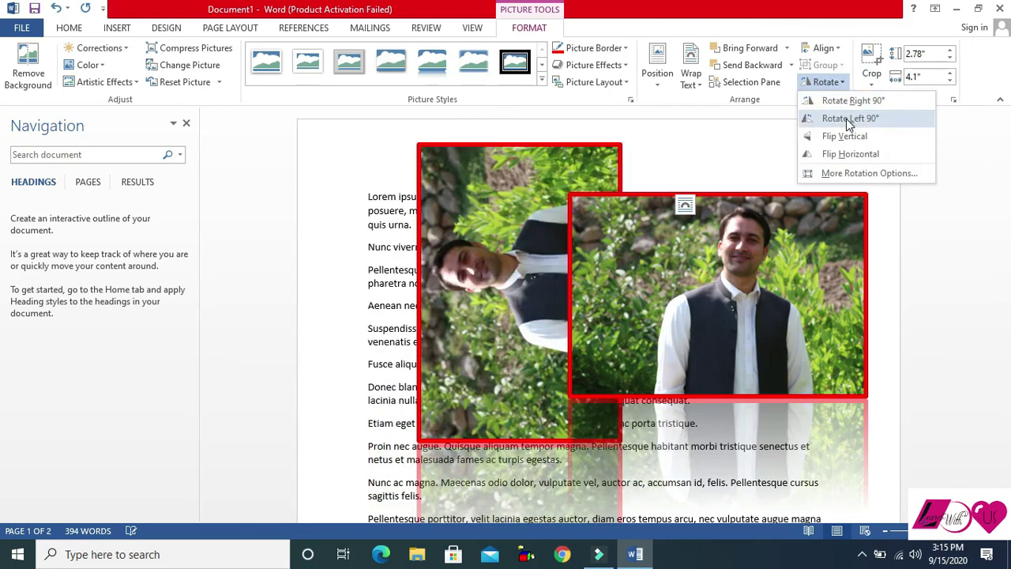
click(534, 241)
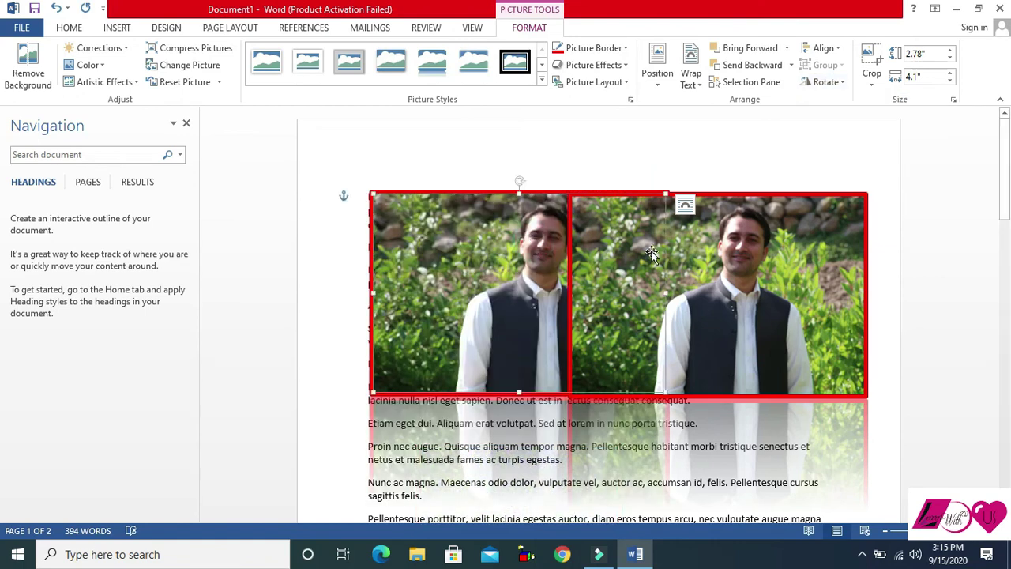
shift+click(705, 254)
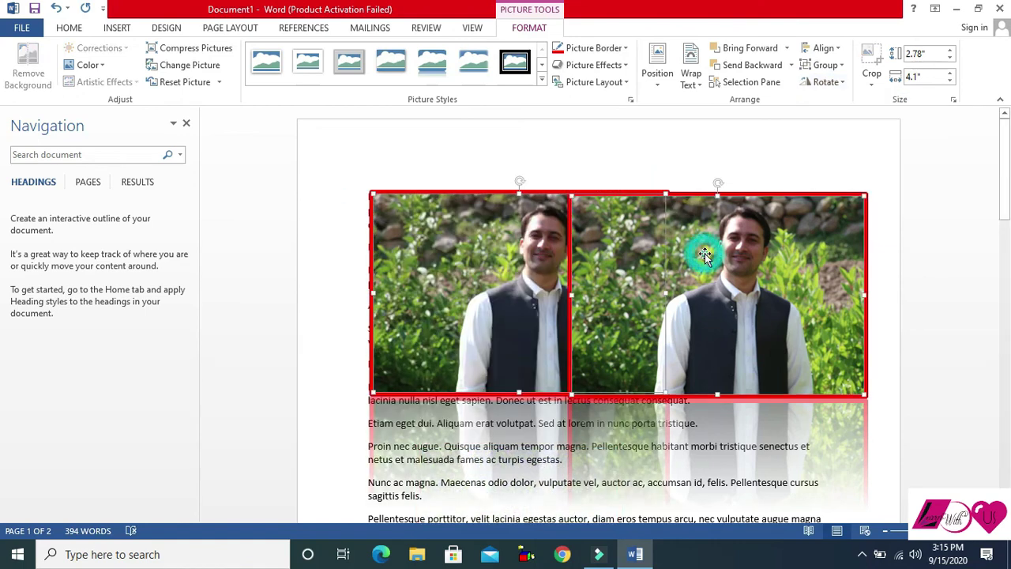
click(844, 69)
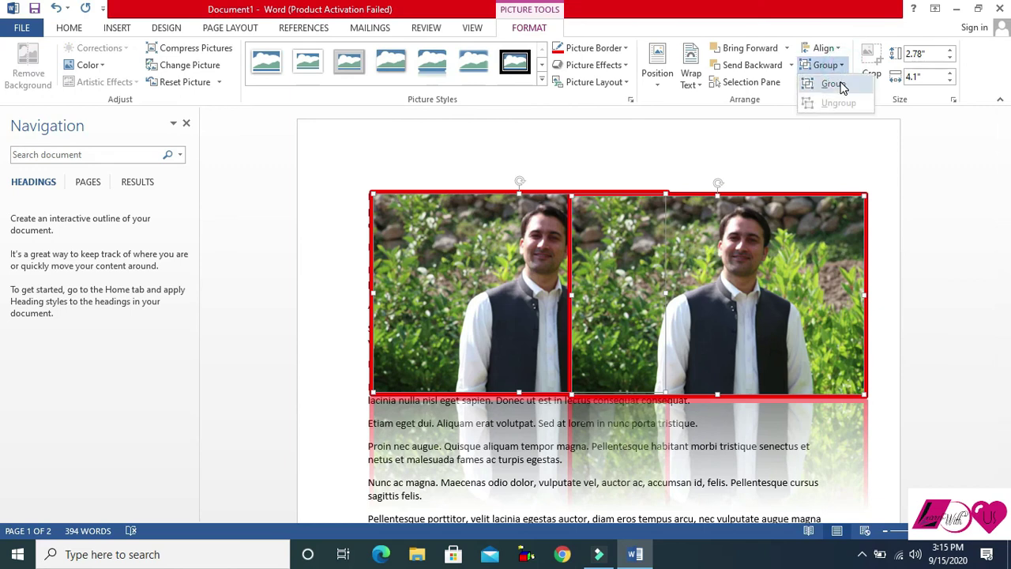
click(839, 84)
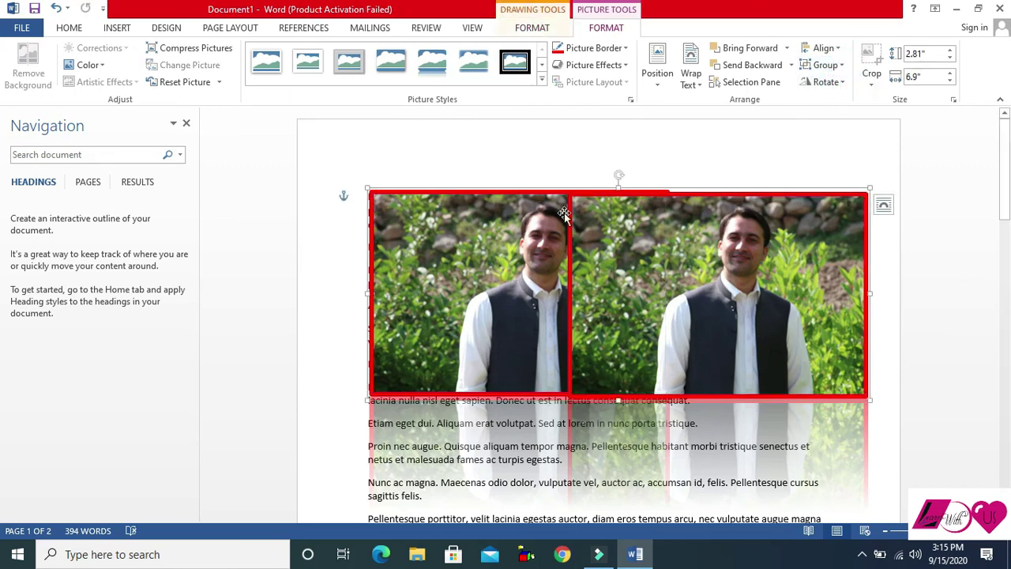
Preview the rotate and flip options for the group without applying any.
click(842, 83)
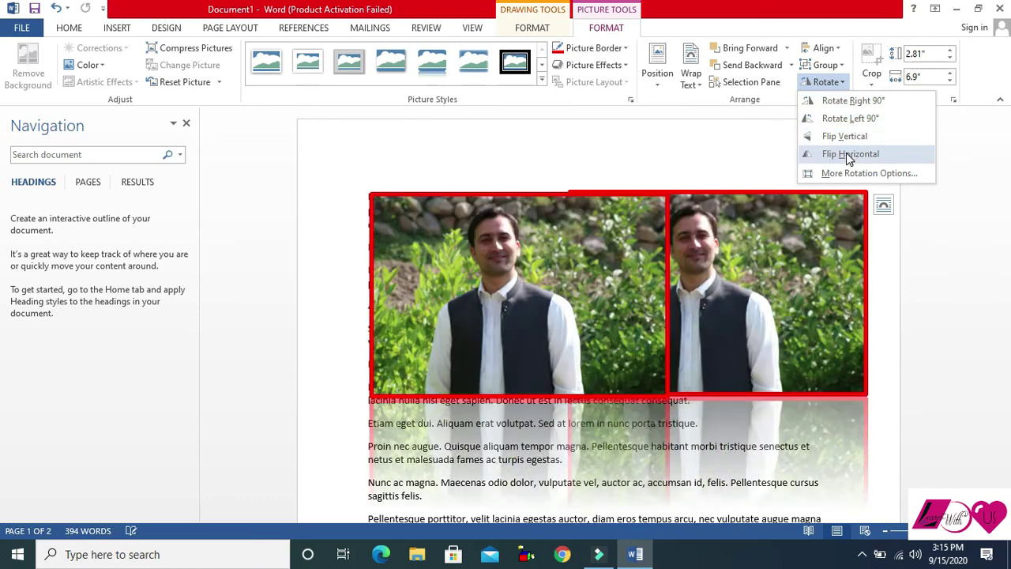
click(701, 250)
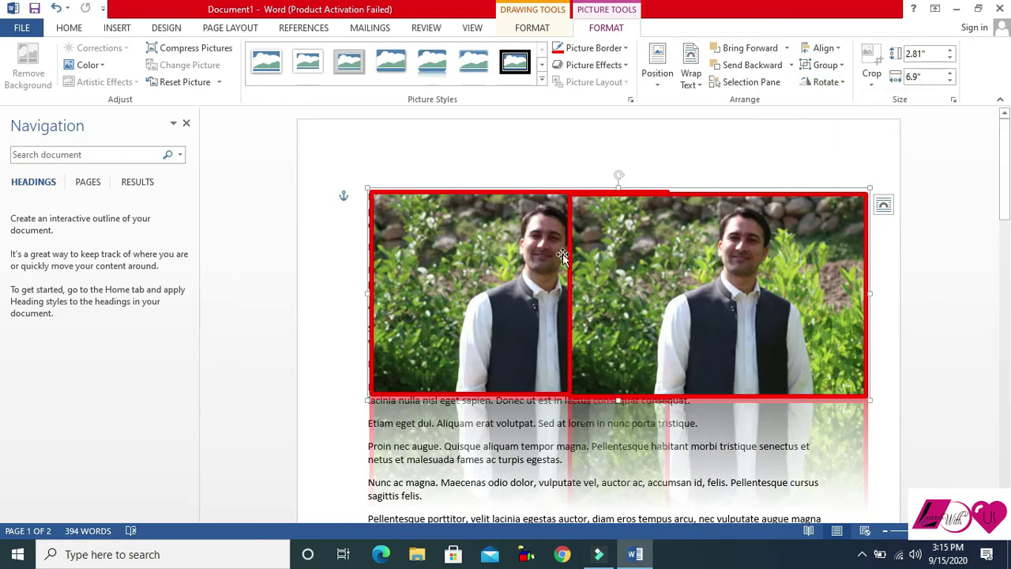
click(872, 86)
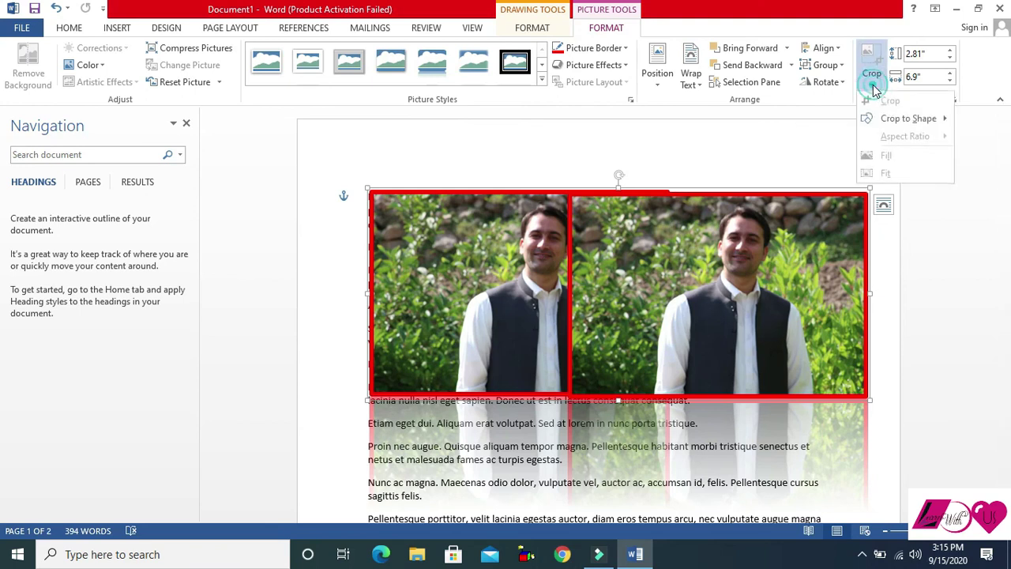
Crop the grouped photos to a Plaque shape, replacing an initial rounded-rectangle crop.
mouse_move(883, 118)
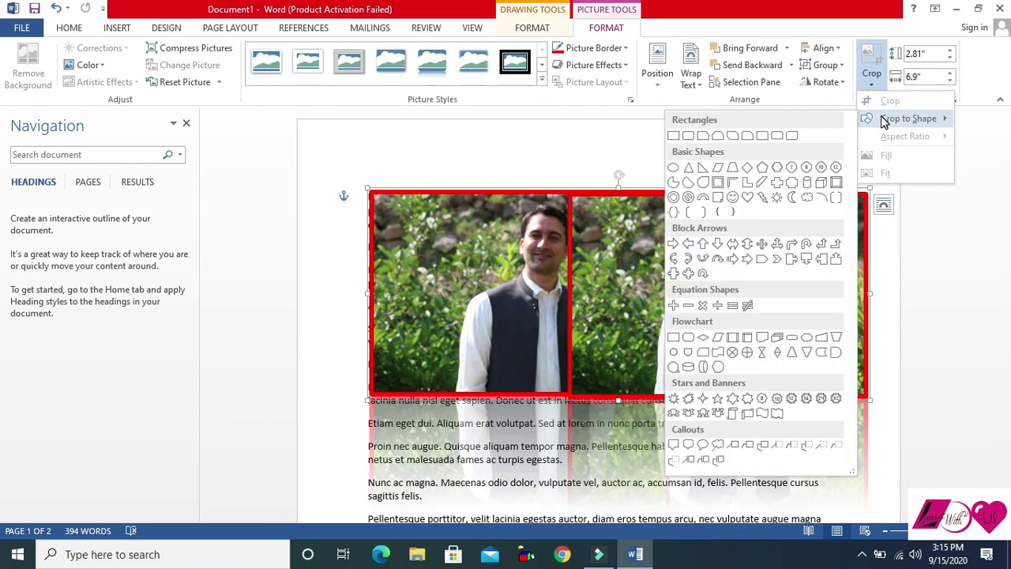
click(791, 136)
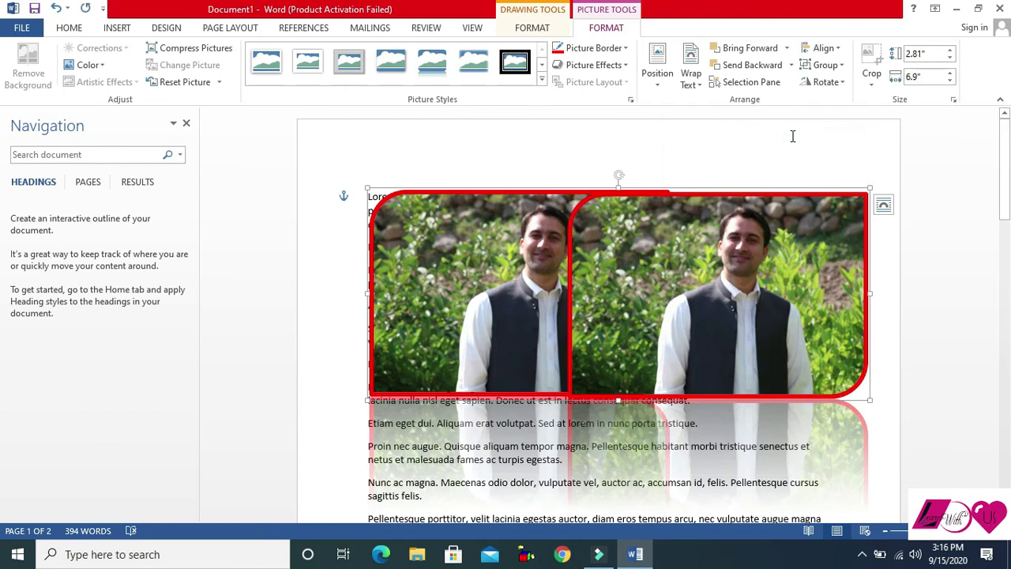
click(872, 87)
mouse_move(900, 118)
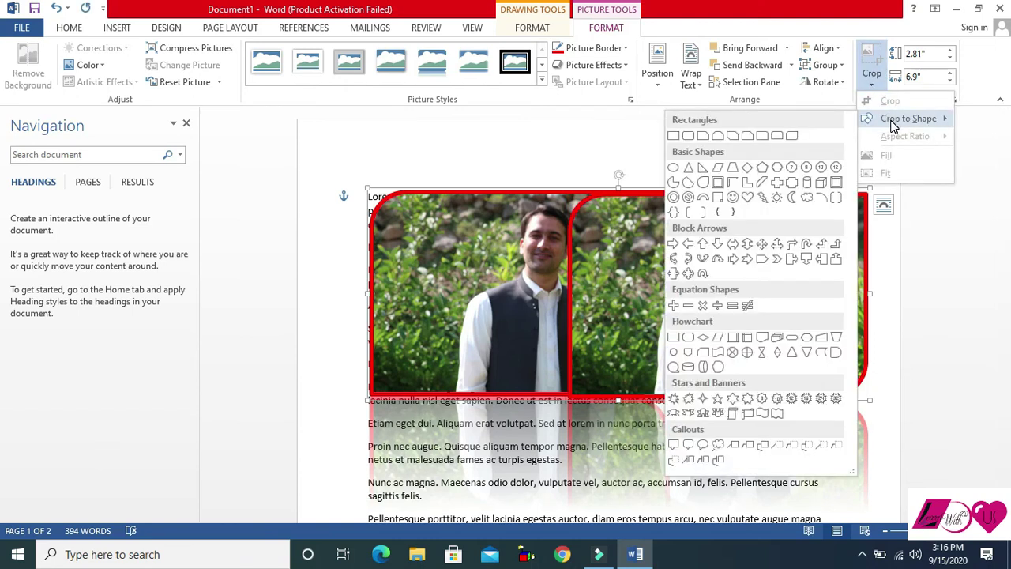
click(790, 186)
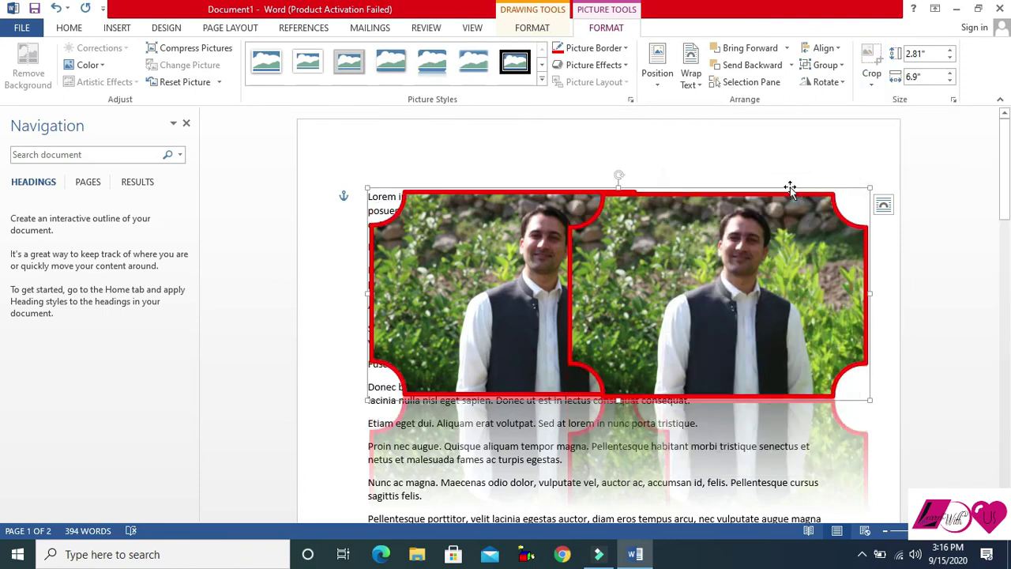
click(875, 92)
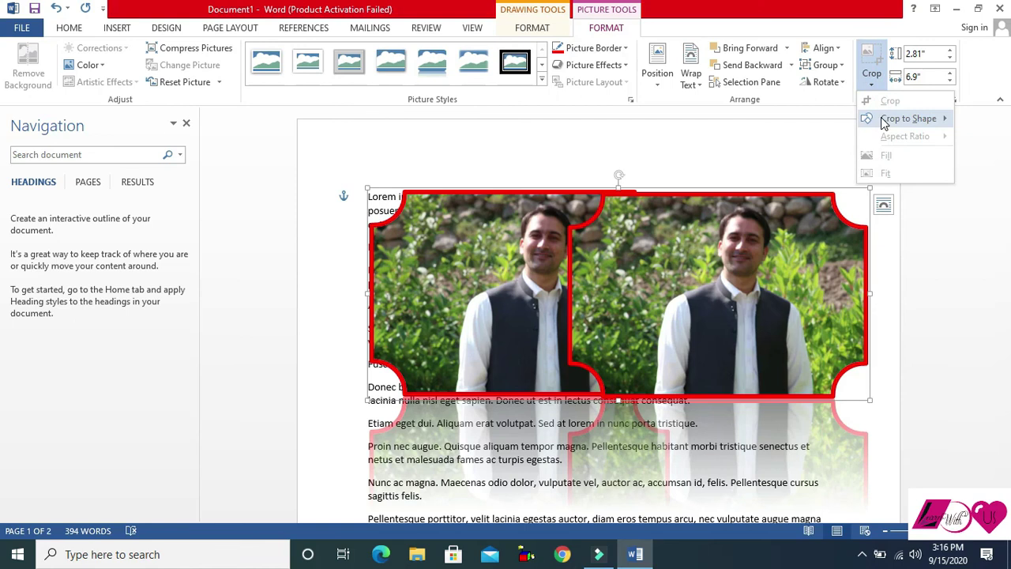
mouse_move(884, 125)
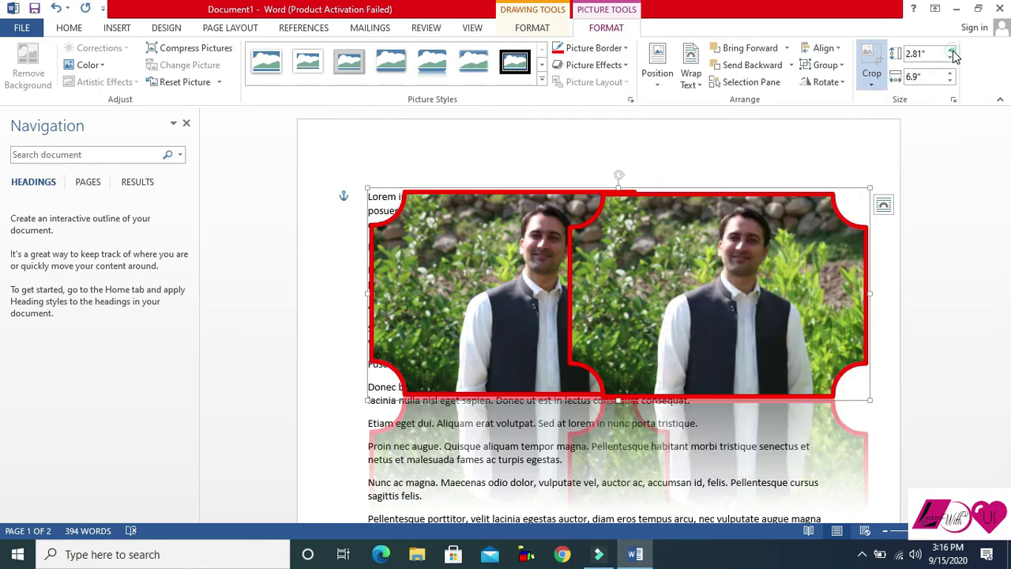
Enlarge the photo group to 3.5" high and 7.3" wide.
click(952, 50)
click(953, 51)
click(953, 51)
click(953, 51)
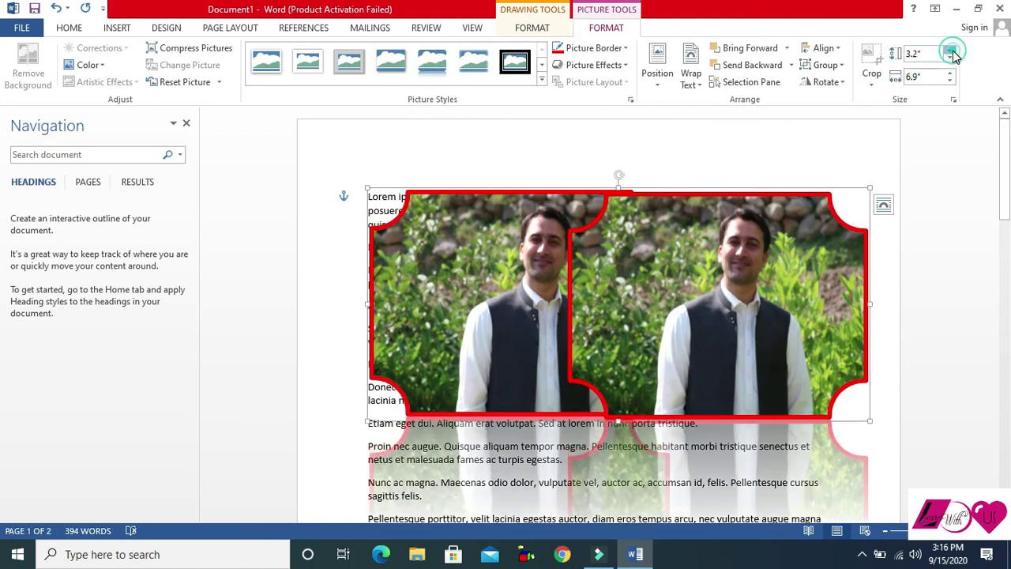
click(953, 51)
click(952, 50)
click(952, 50)
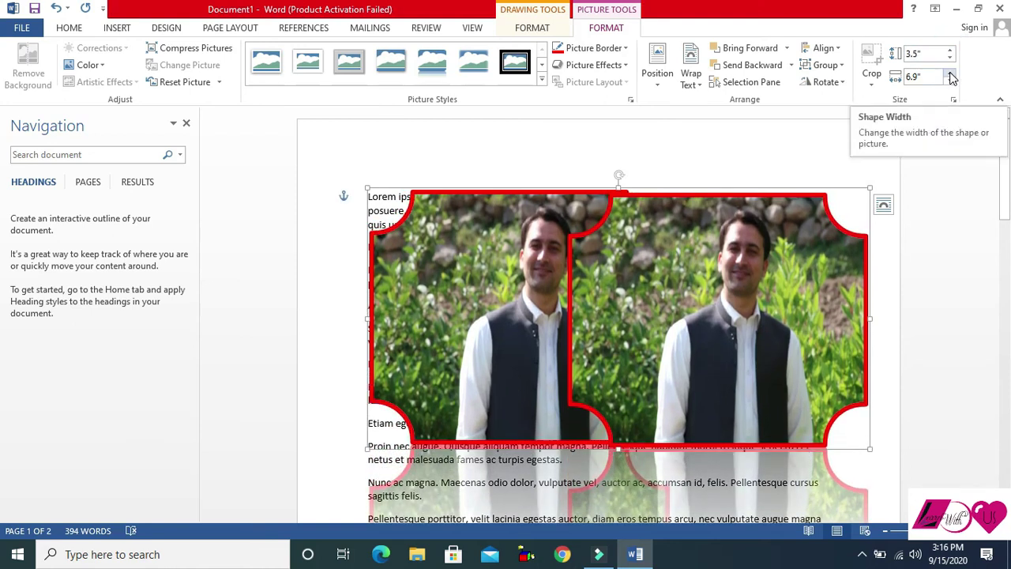
click(951, 72)
click(950, 72)
click(951, 72)
click(951, 72)
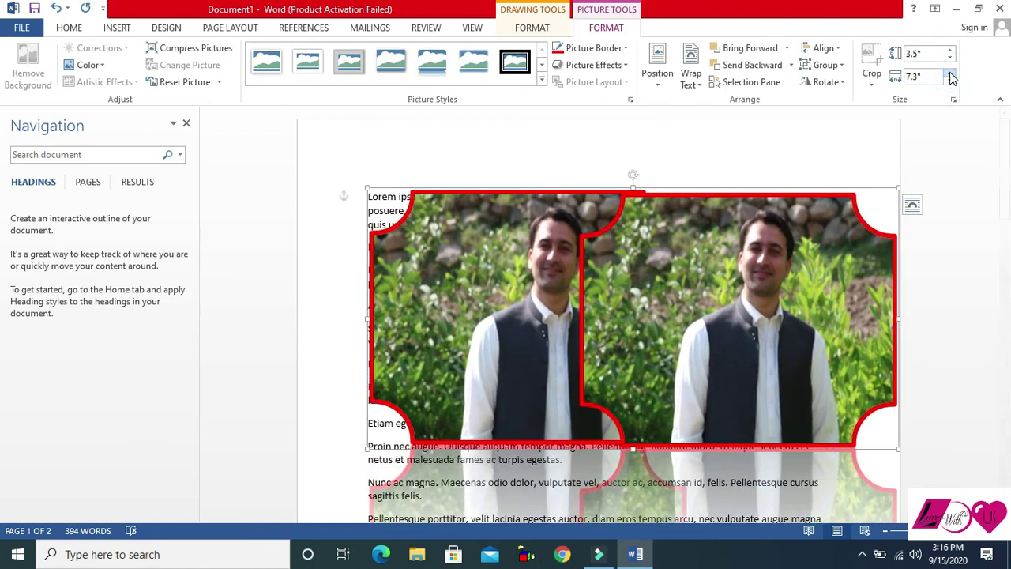
Switch the ribbon to the INSERT tab.
click(118, 29)
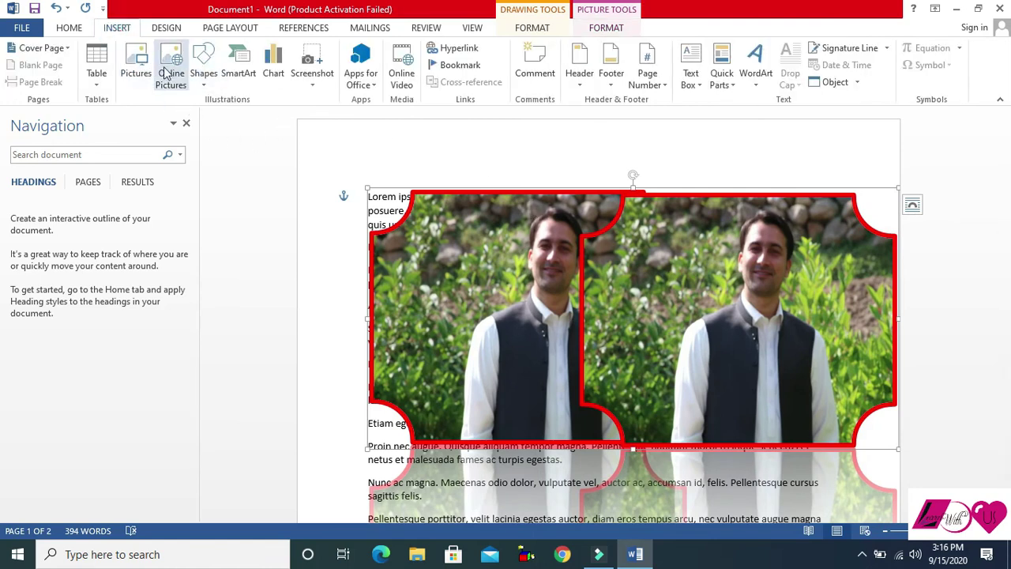